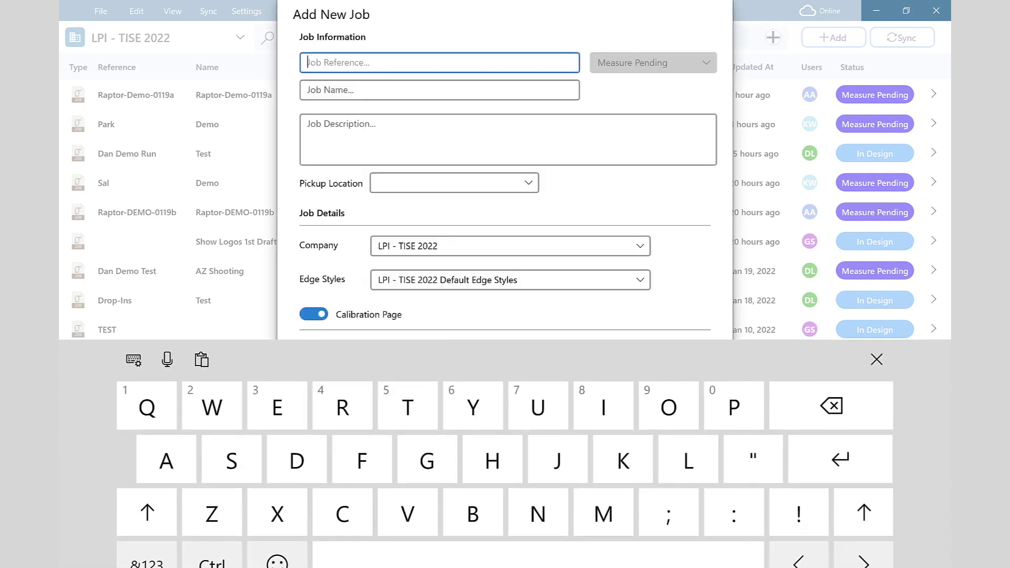
Step: Create a new job with the job reference 'RAPTOR DEMO'
{"action": "type", "text": "RAPTOR"}
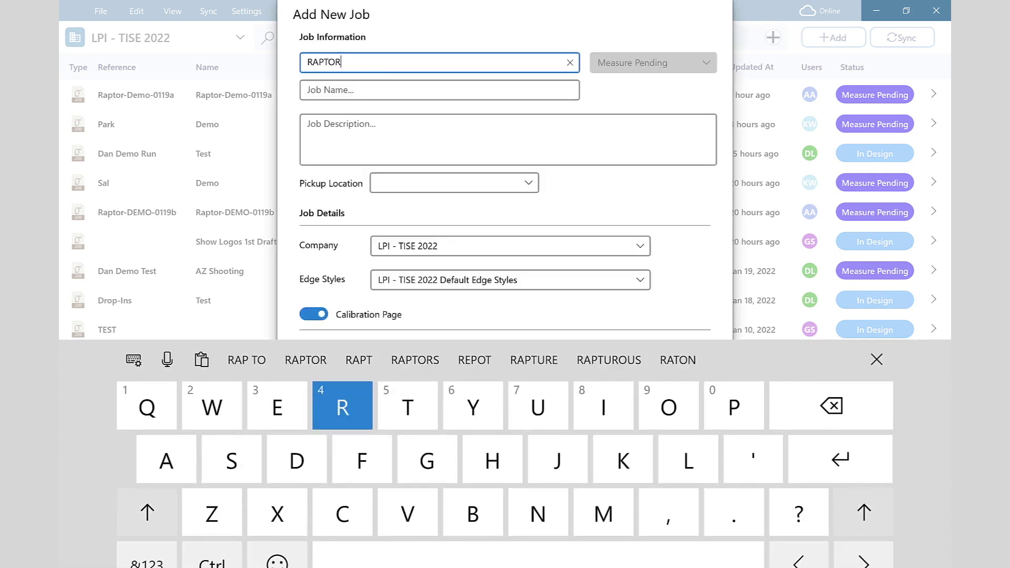
{"action": "type", "text": " DEMO"}
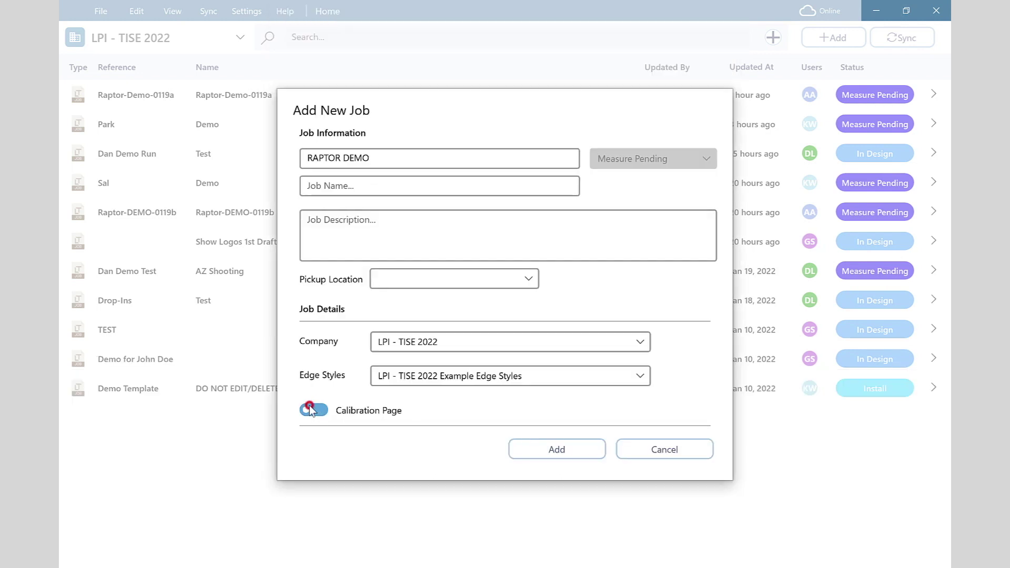
{"action": "left_click", "coordinate": [545, 456]}
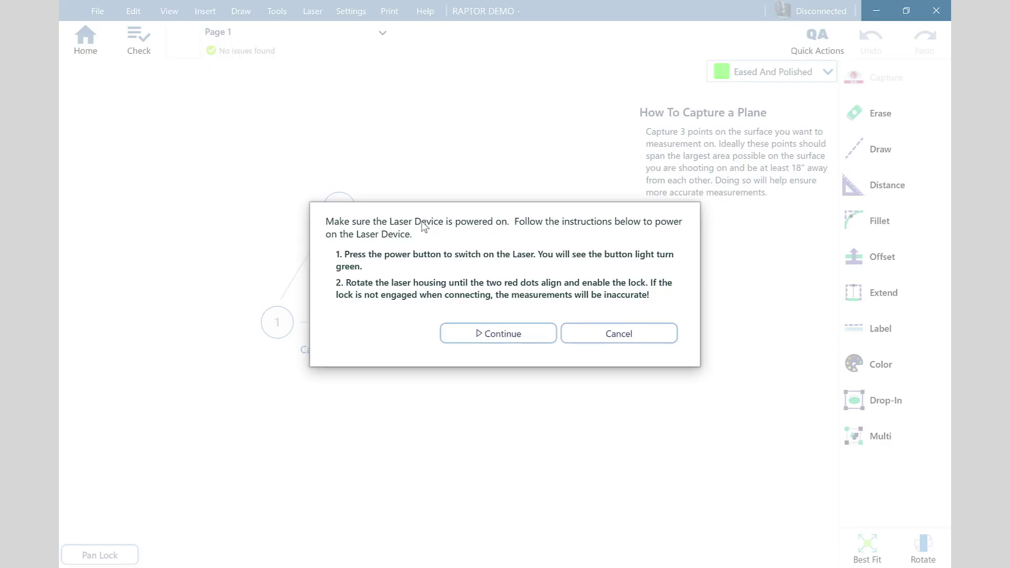
Step: Connect to the LT-2D3D laser and dismiss the connection success message
{"action": "key", "text": "Return"}
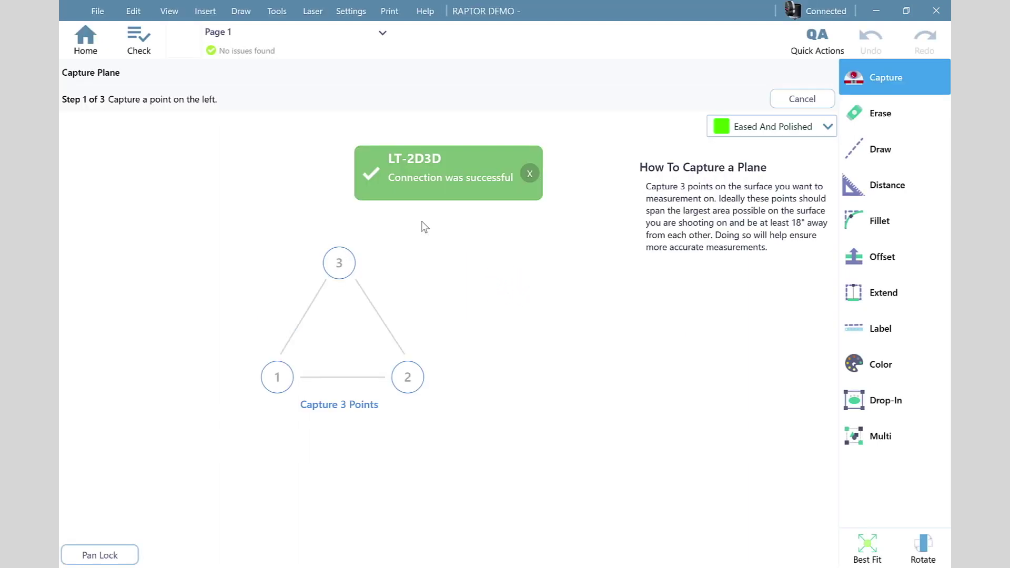
{"action": "left_click", "coordinate": [528, 175]}
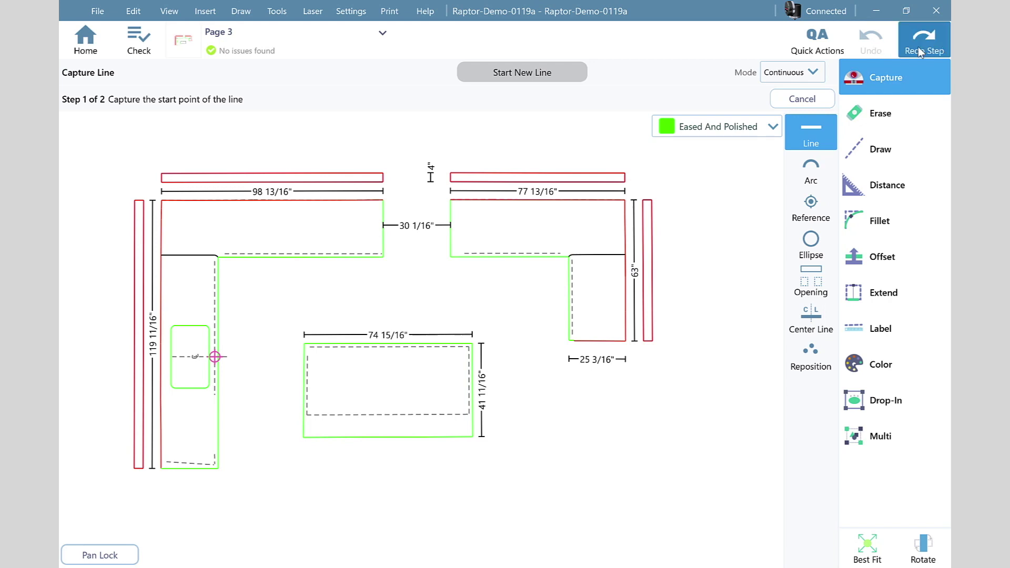
Step: Toggle the quick actions list, then switch from laser capture to the Erase tool
{"action": "left_click", "coordinate": [809, 46]}
{"action": "left_click", "coordinate": [808, 46]}
{"action": "left_click", "coordinate": [809, 46]}
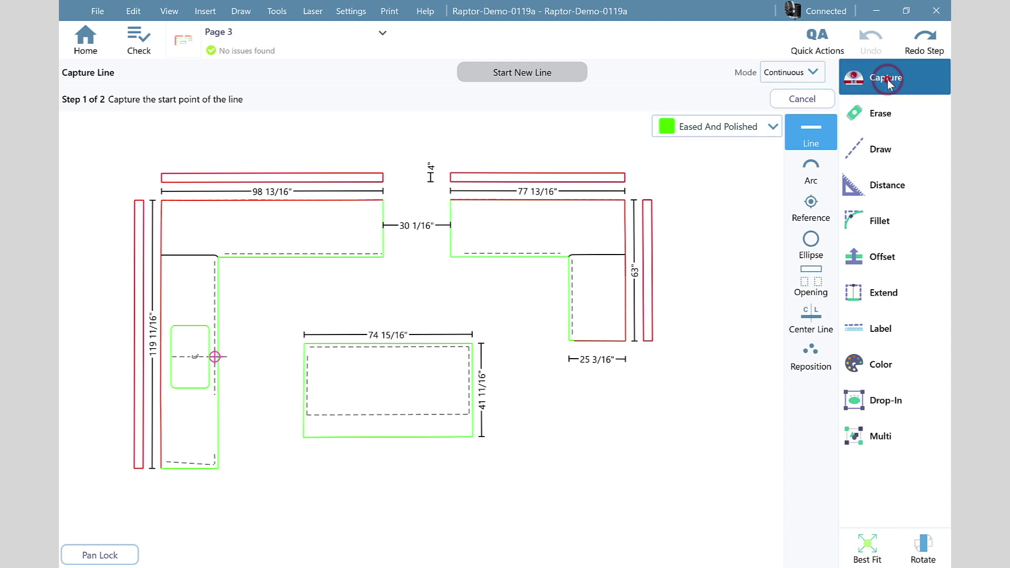
{"action": "left_click", "coordinate": [888, 80]}
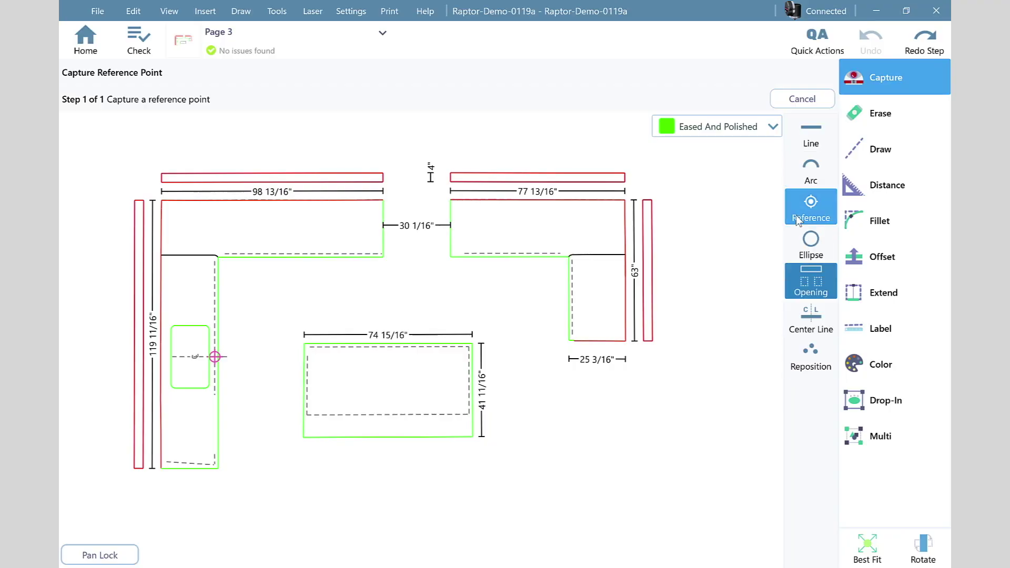
{"action": "left_click", "coordinate": [875, 95]}
Step: Try the manual draw, distance, fillet, offset and erase tools in turn
{"action": "left_click", "coordinate": [879, 127]}
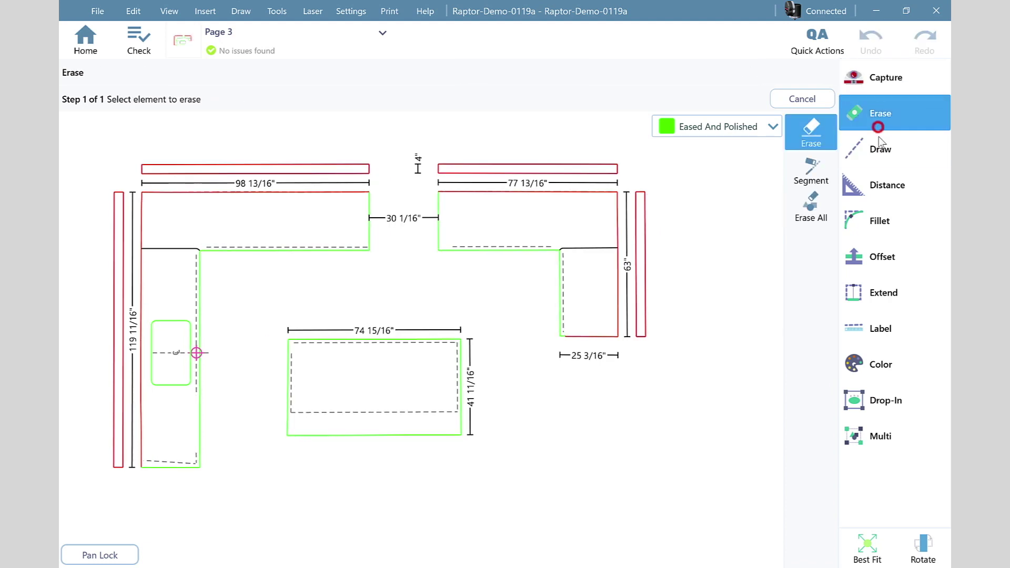
{"action": "left_click", "coordinate": [879, 137]}
{"action": "left_click", "coordinate": [884, 182]}
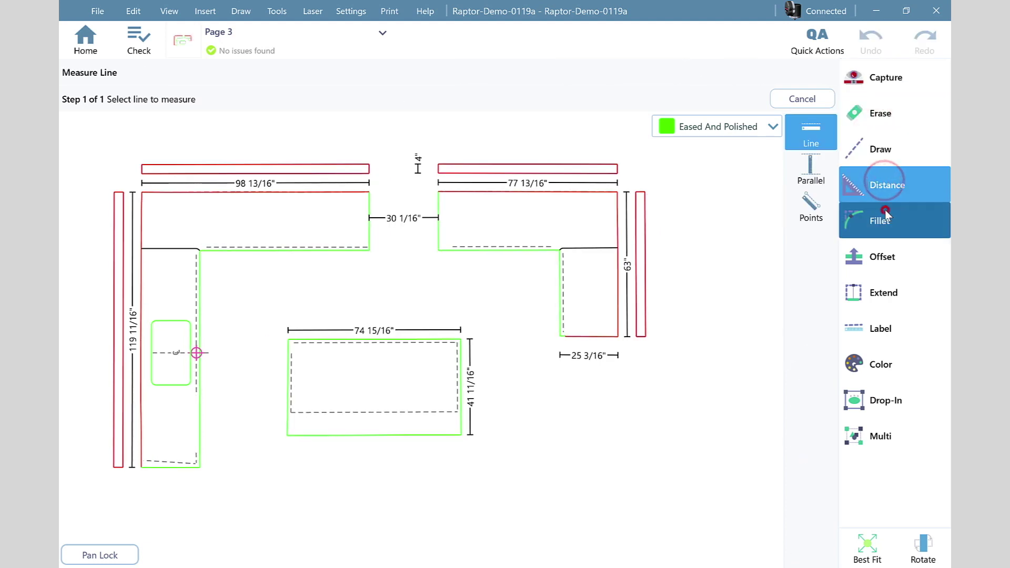
{"action": "left_click", "coordinate": [885, 218]}
{"action": "left_click", "coordinate": [882, 252]}
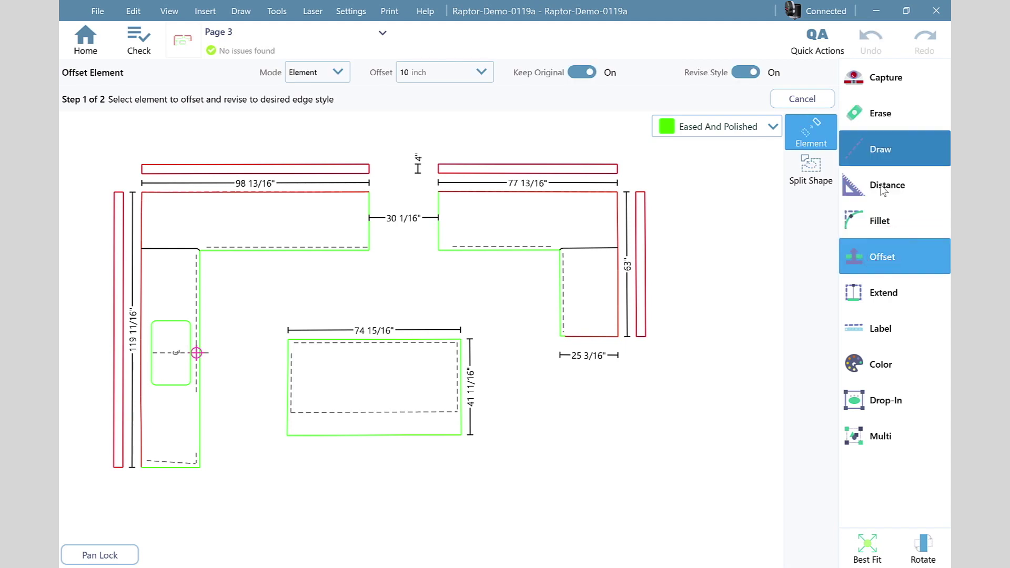
{"action": "left_click", "coordinate": [879, 114]}
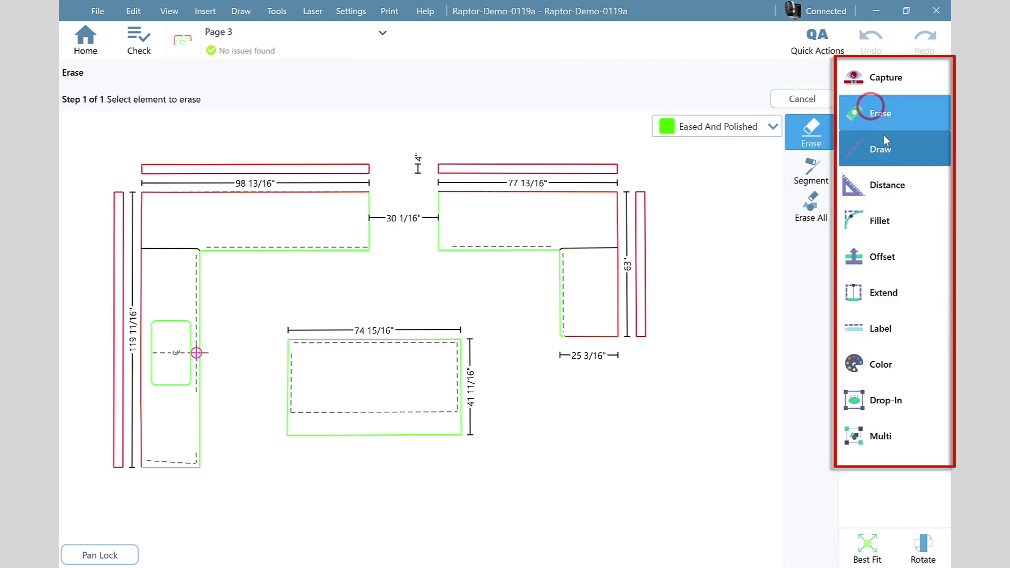
{"action": "left_click", "coordinate": [884, 117]}
Step: Try the Distance tool's Parallel, Points and Line modes, then return to Erase
{"action": "left_click", "coordinate": [897, 184]}
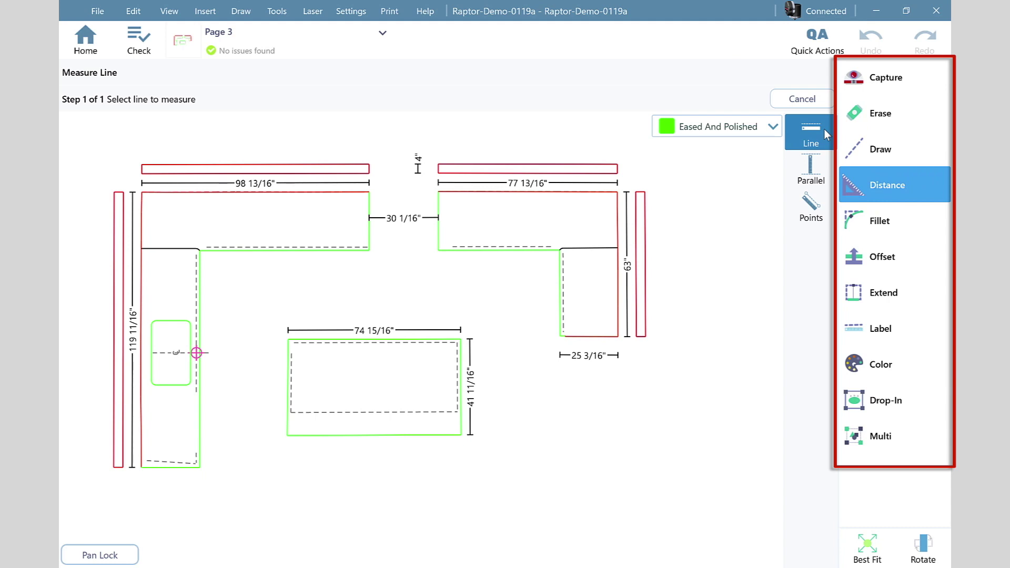
{"action": "left_click", "coordinate": [811, 169]}
{"action": "left_click", "coordinate": [817, 200]}
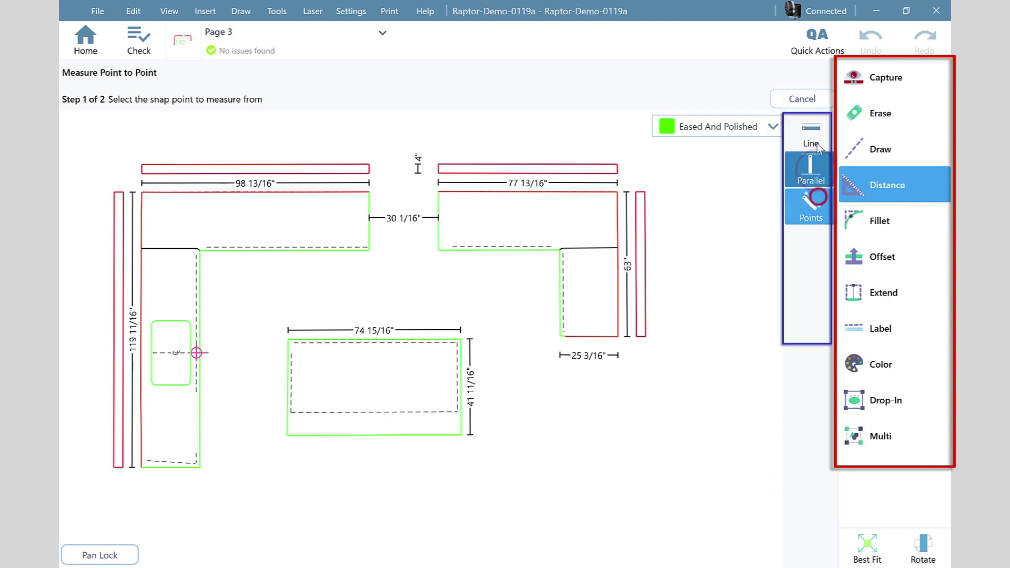
{"action": "left_click", "coordinate": [818, 149]}
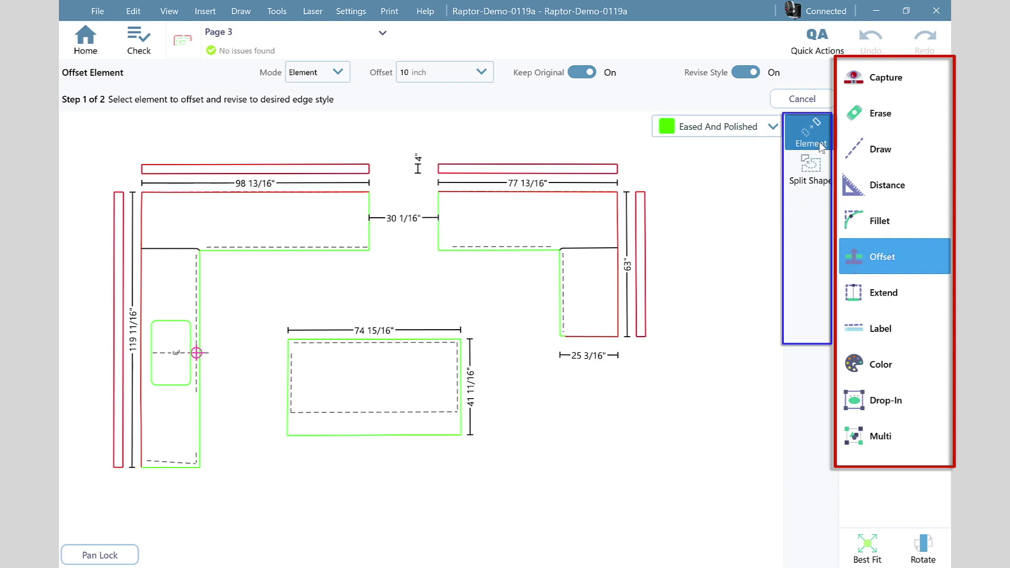
{"action": "left_click", "coordinate": [897, 114]}
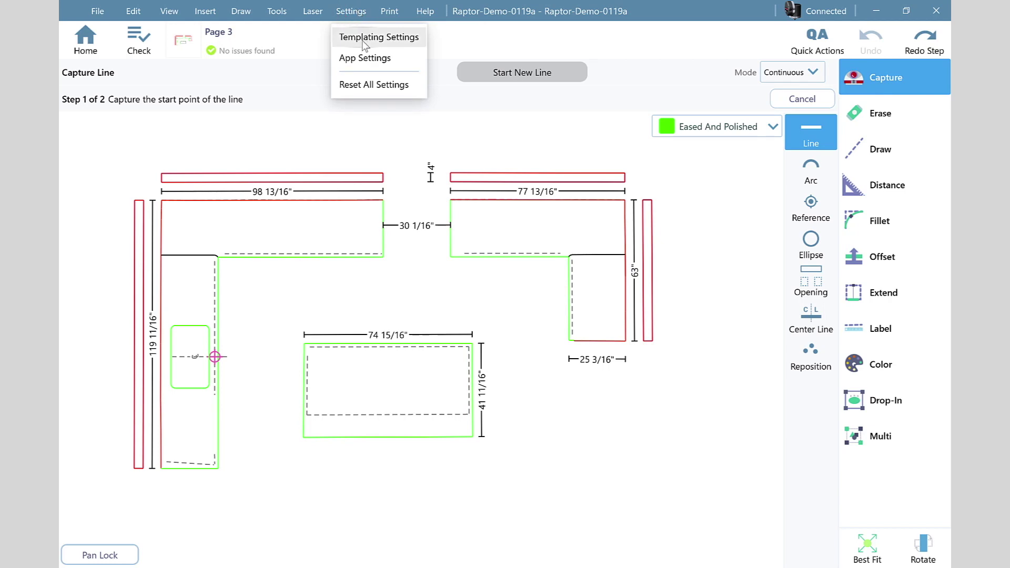
Step: In App Settings, try the quick actions panel on the left, keeping it on the right
{"action": "left_click", "coordinate": [365, 58]}
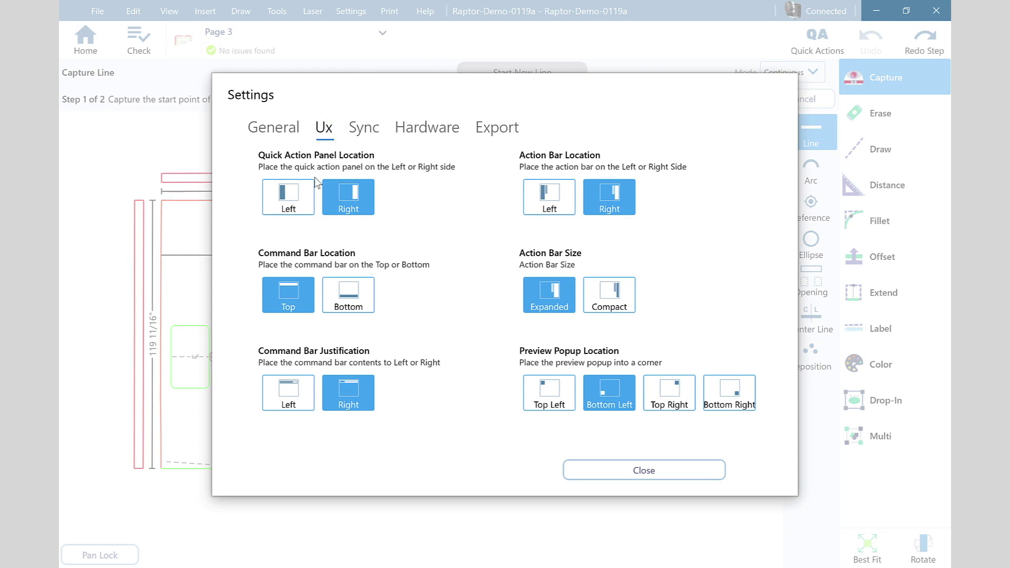
{"action": "left_click", "coordinate": [307, 193]}
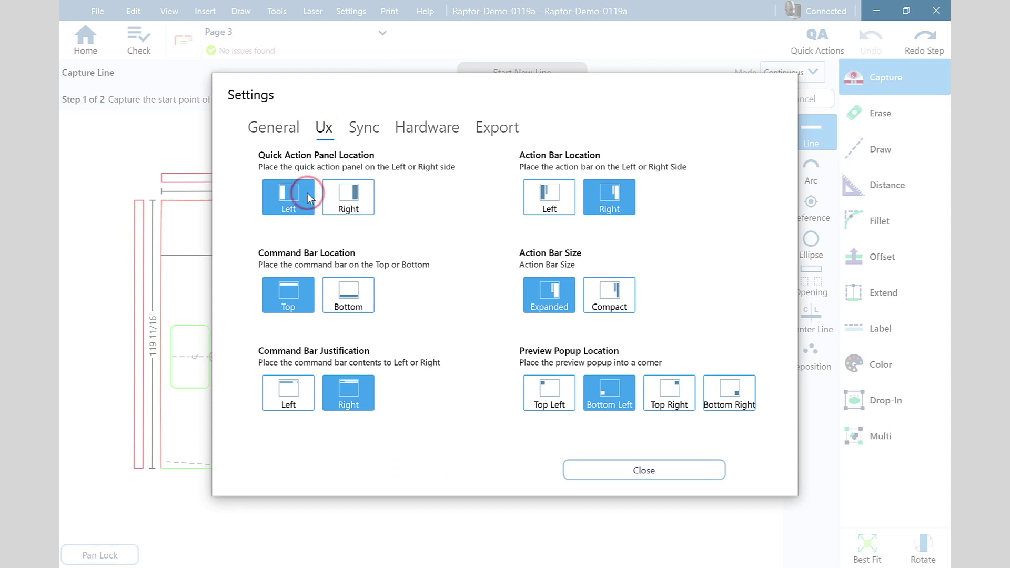
{"action": "left_click", "coordinate": [341, 204]}
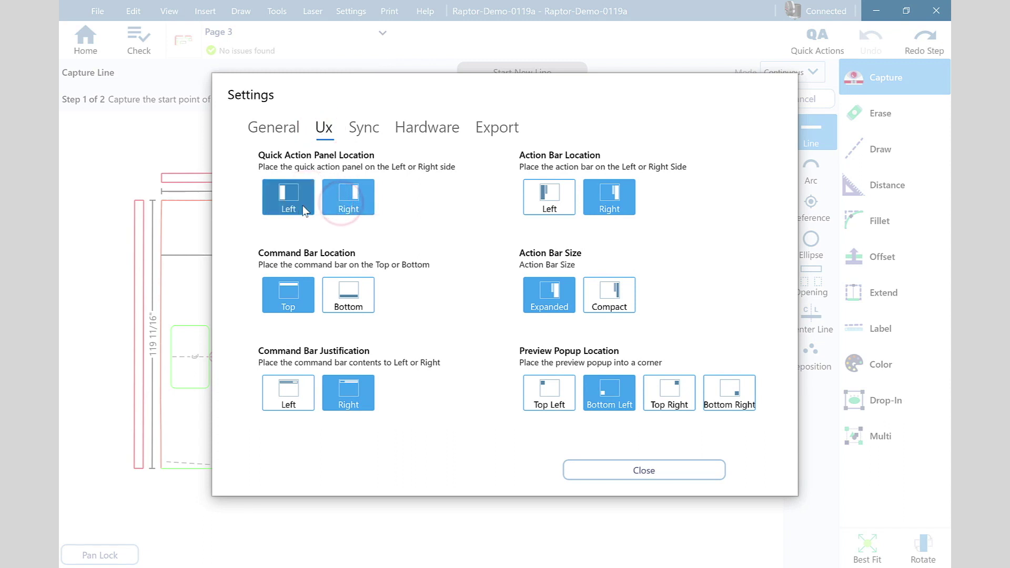
{"action": "left_click", "coordinate": [311, 211]}
{"action": "left_click", "coordinate": [344, 212]}
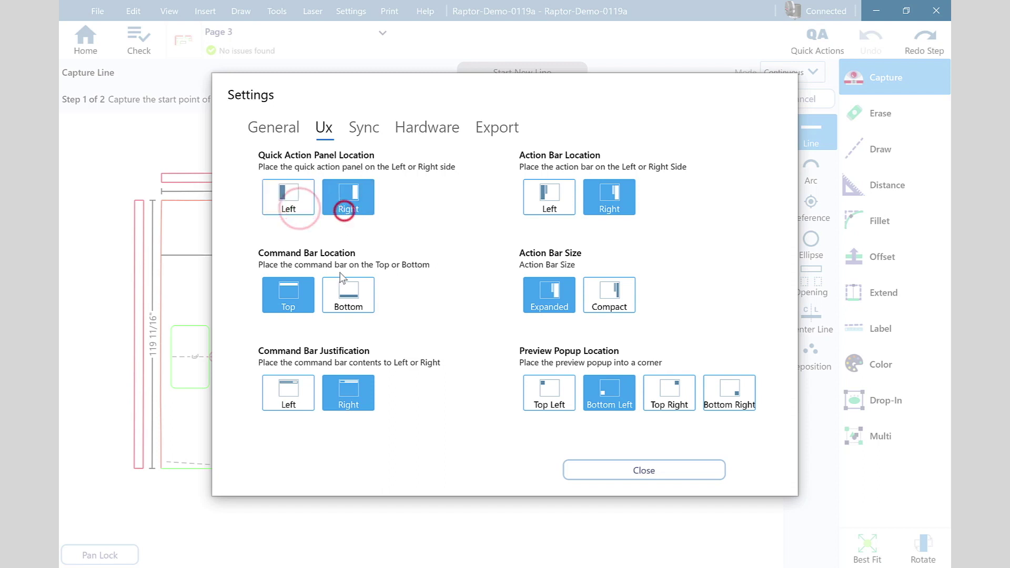
Step: Try the action bar on the left, keep it on the right, and set it to Expanded
{"action": "left_click", "coordinate": [574, 194]}
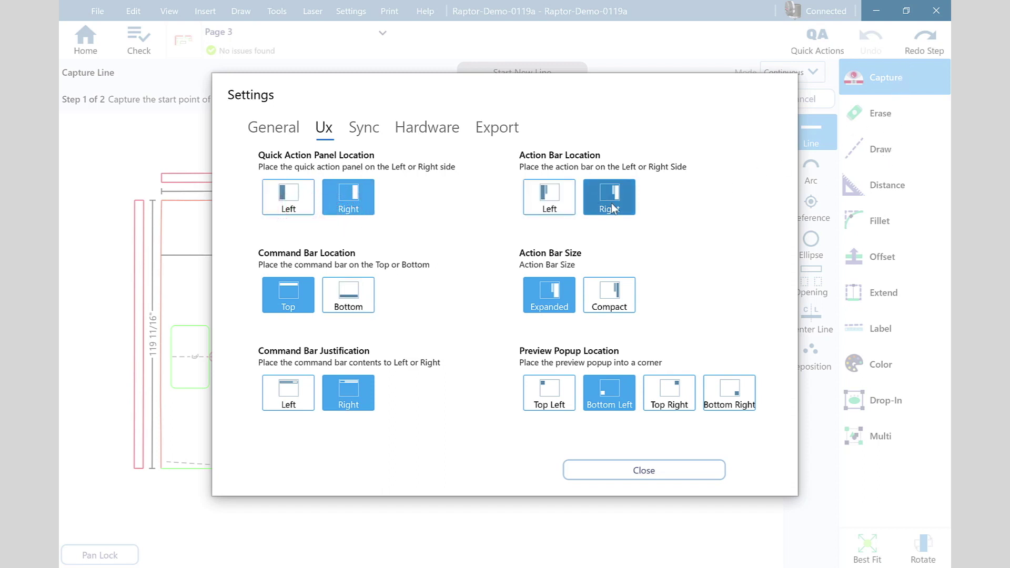
{"action": "left_click", "coordinate": [561, 210]}
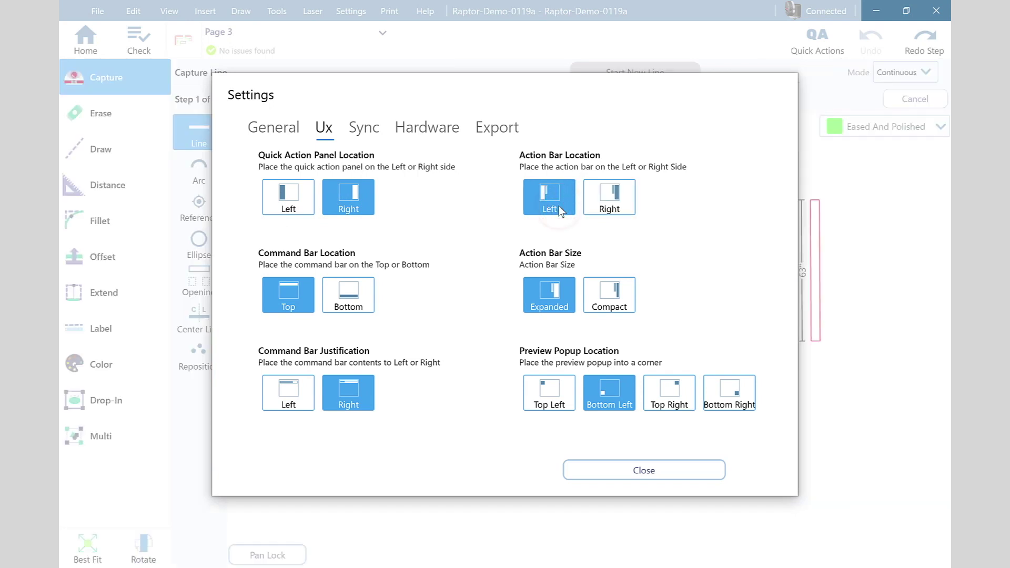
{"action": "left_click", "coordinate": [603, 200]}
{"action": "left_click", "coordinate": [553, 202]}
{"action": "left_click", "coordinate": [609, 205]}
{"action": "left_click", "coordinate": [625, 298]}
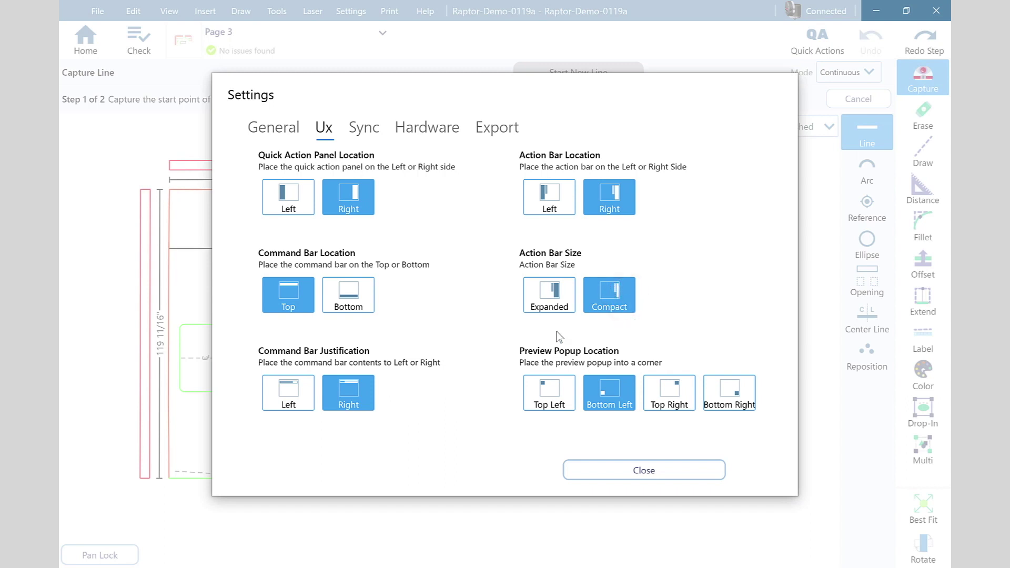
Step: Try the preview popup at top left and top right, leaving it at bottom left
{"action": "left_click", "coordinate": [549, 394]}
{"action": "left_click", "coordinate": [612, 401]}
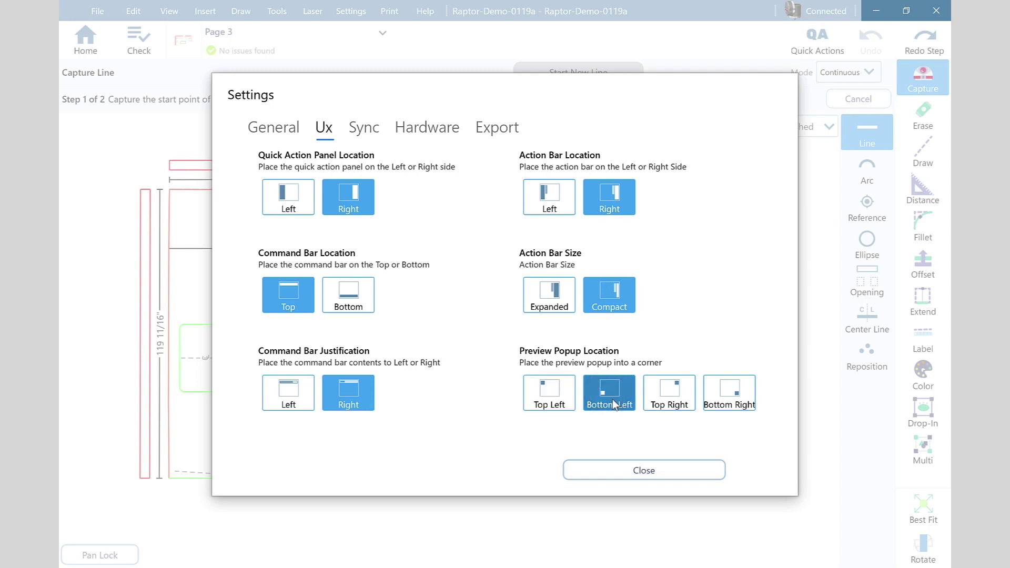
{"action": "left_click", "coordinate": [676, 400]}
{"action": "left_click", "coordinate": [549, 397]}
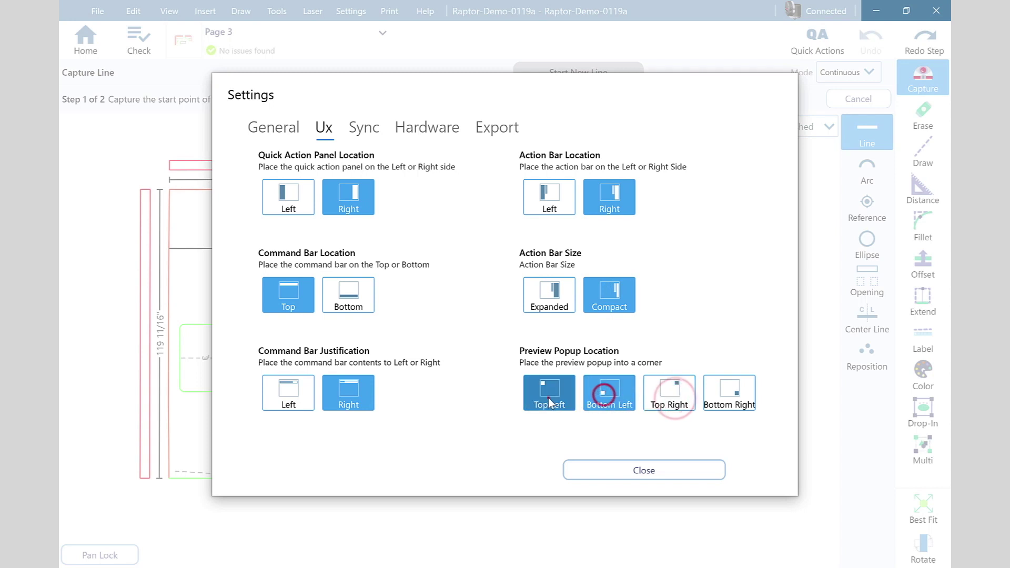
{"action": "left_click", "coordinate": [601, 401]}
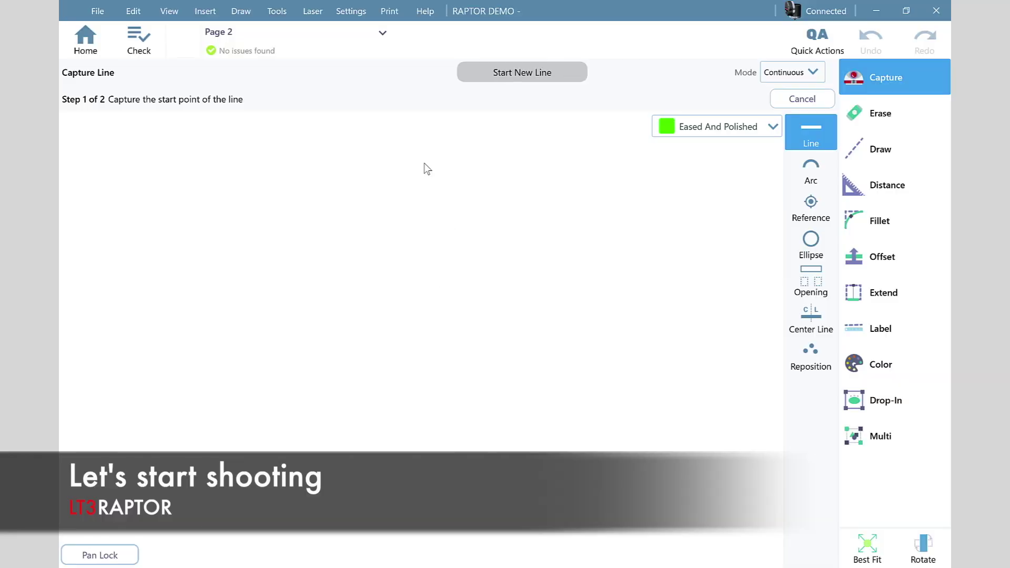
Step: Start laser line capture with Default as the edge style for new lines
{"action": "left_click", "coordinate": [896, 79]}
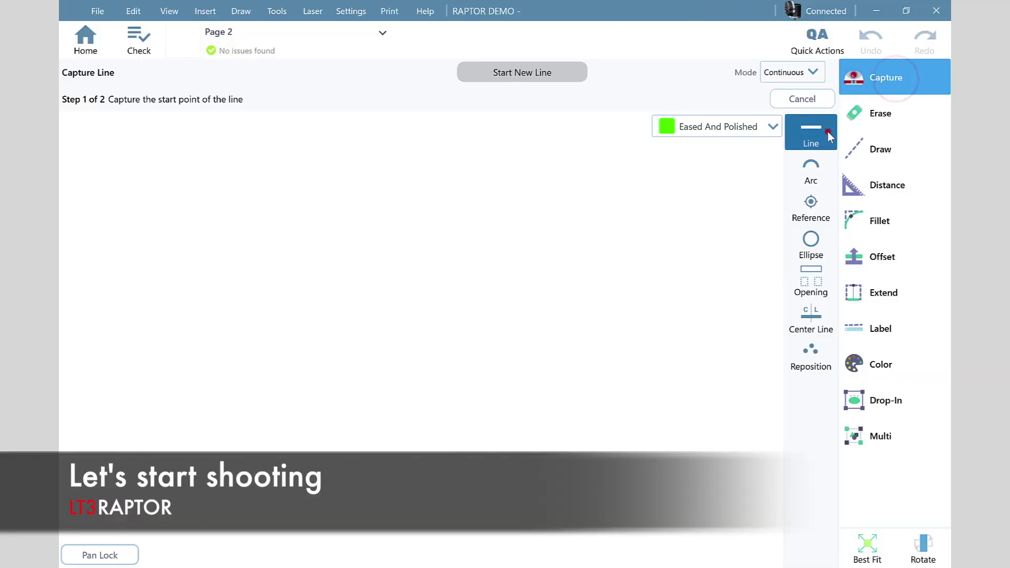
{"action": "left_click", "coordinate": [753, 130]}
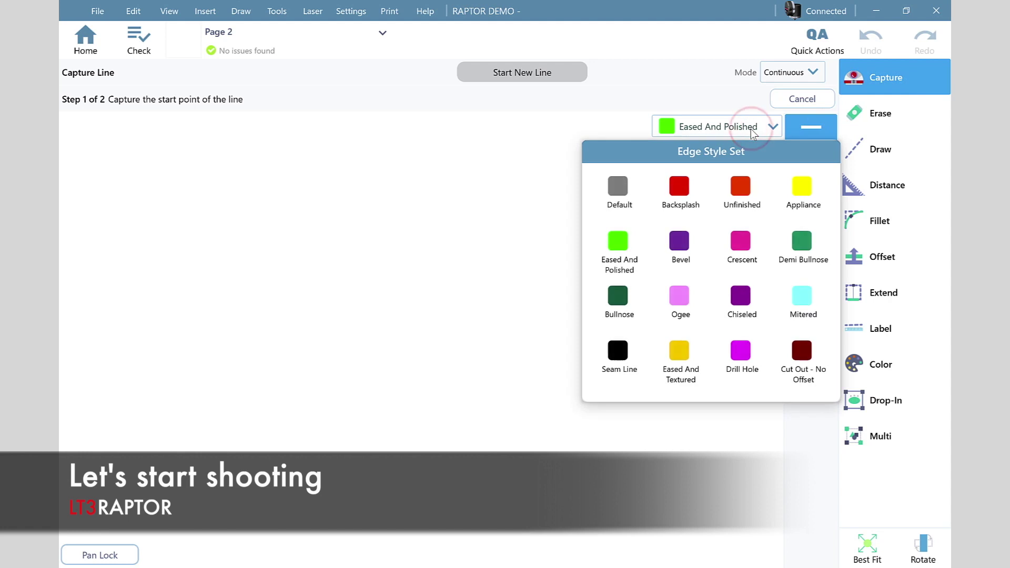
{"action": "left_click", "coordinate": [624, 195]}
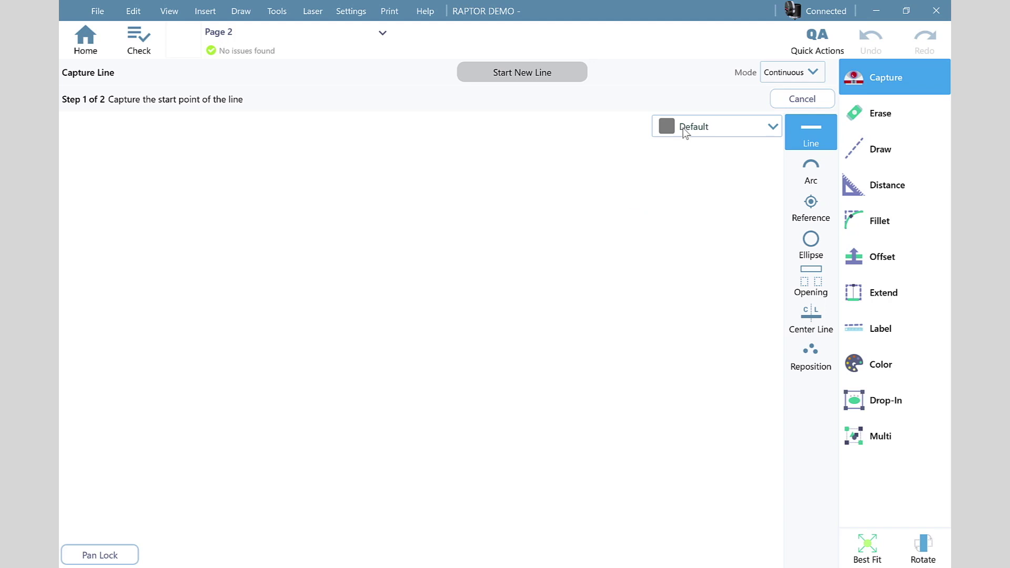
{"action": "left_click", "coordinate": [773, 74]}
Step: Laser-capture a two-point line as the first countertop edge
{"action": "left_click", "coordinate": [599, 189]}
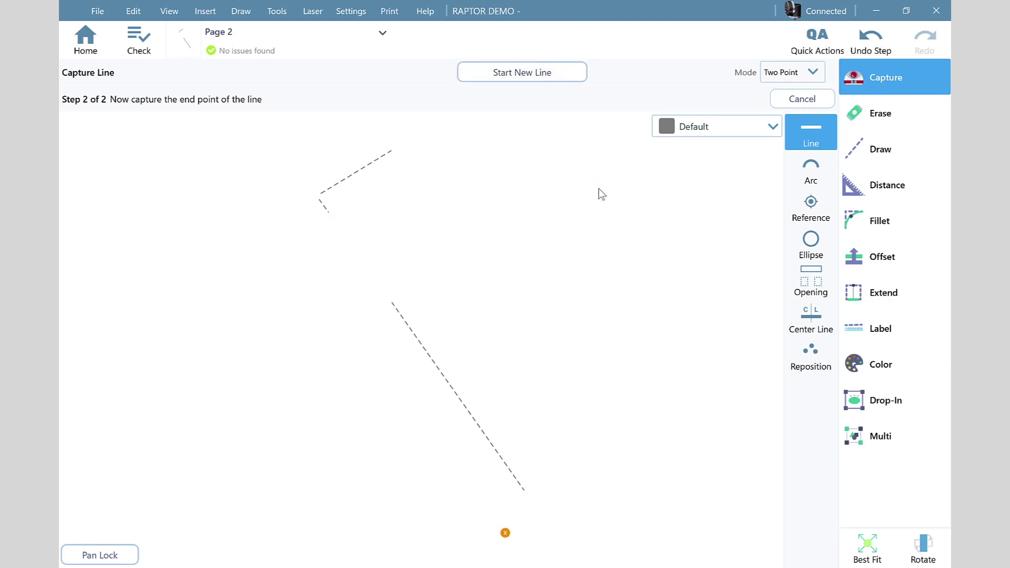
{"action": "left_click", "coordinate": [598, 188]}
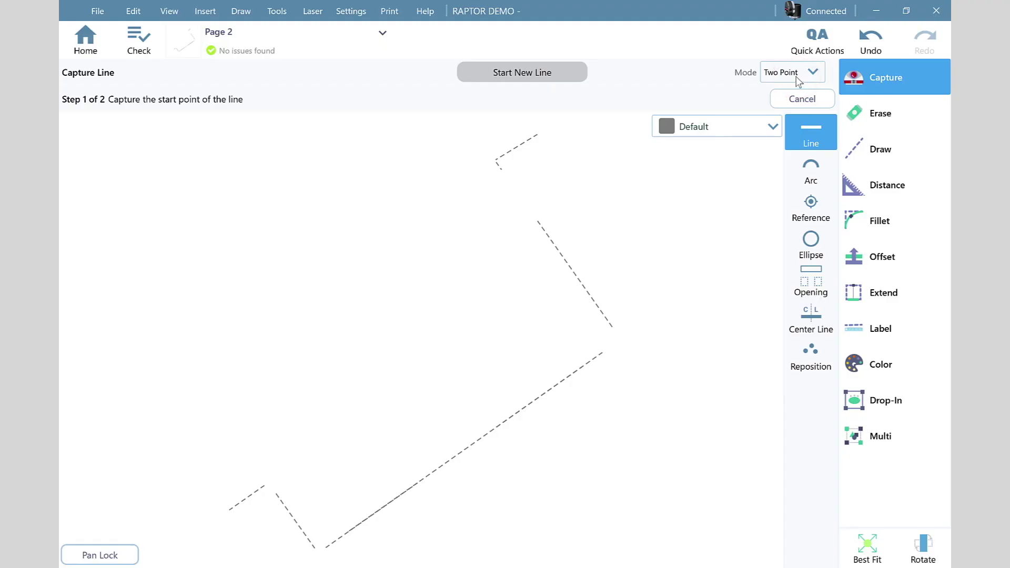
{"action": "left_click", "coordinate": [794, 73]}
Step: Switch line capture to continuous mode and capture the remaining outline and sink lines
{"action": "left_click", "coordinate": [792, 130]}
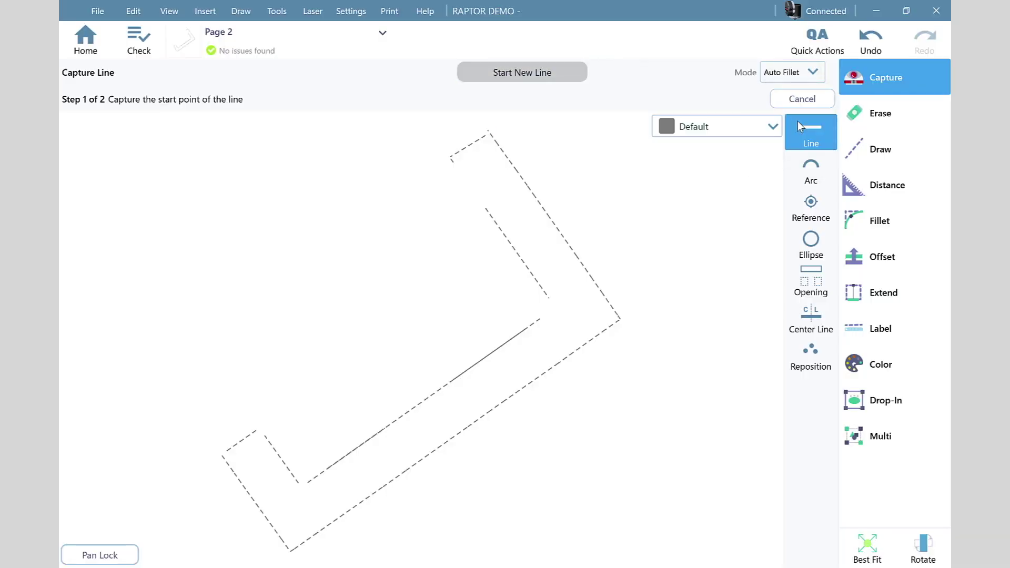
{"action": "left_click", "coordinate": [576, 172]}
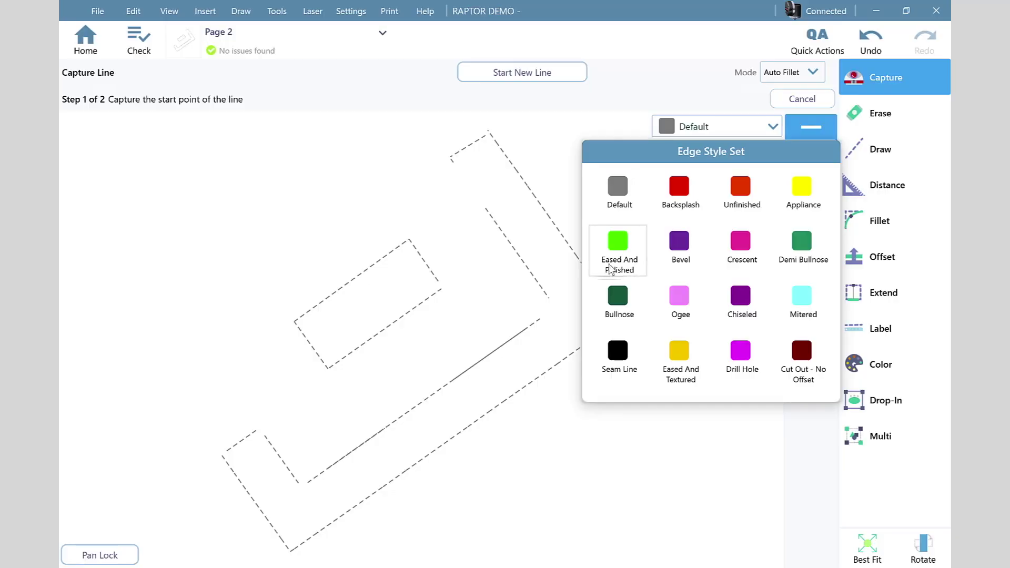
Step: Set the edge style to Eased And Polished and start the Offset tool
{"action": "left_click", "coordinate": [619, 242]}
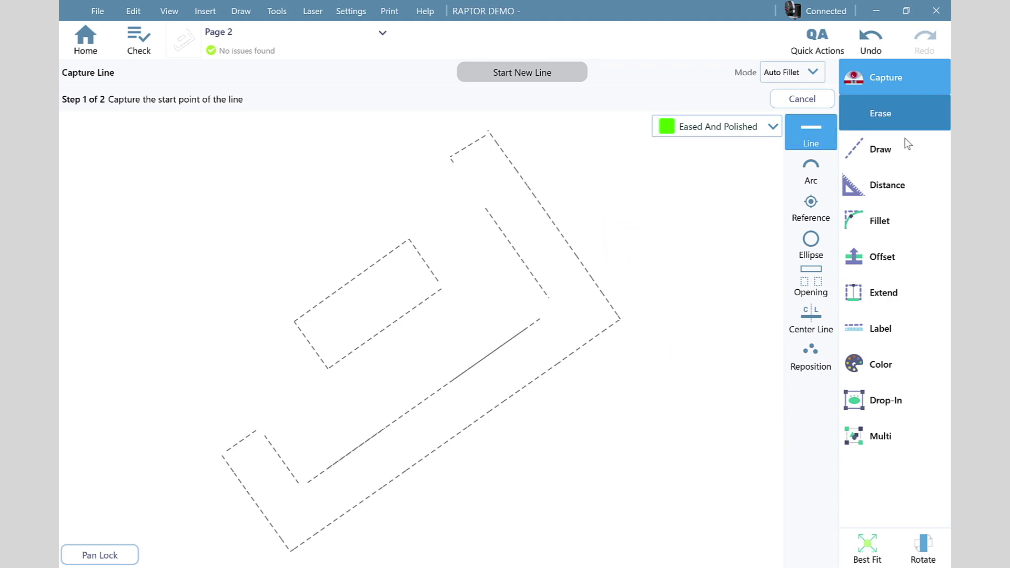
{"action": "left_click", "coordinate": [900, 256]}
{"action": "left_click", "coordinate": [900, 256]}
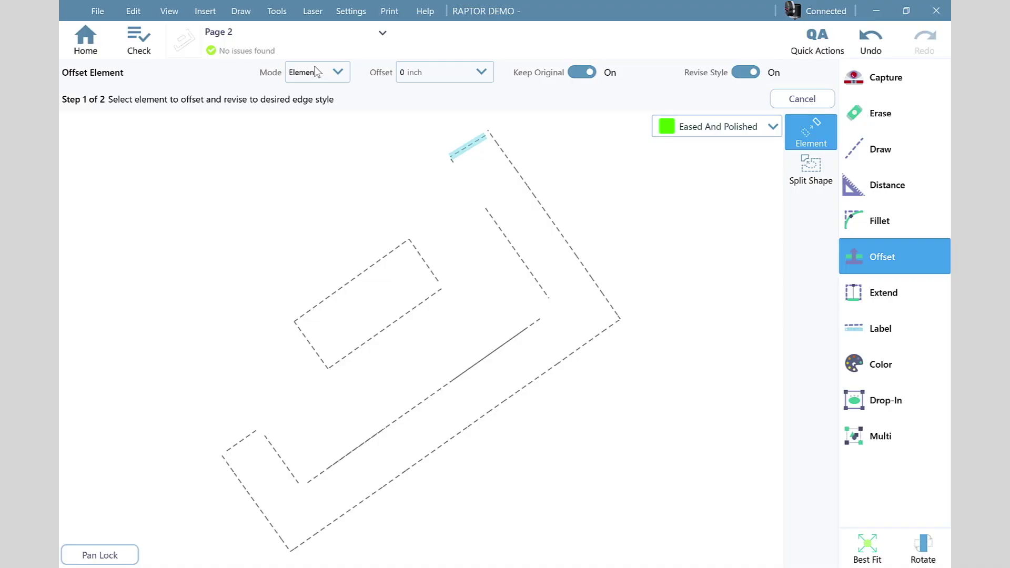
Step: Keep Element offset mode and enter 1 1/2 inch as the offset distance
{"action": "left_click", "coordinate": [320, 76]}
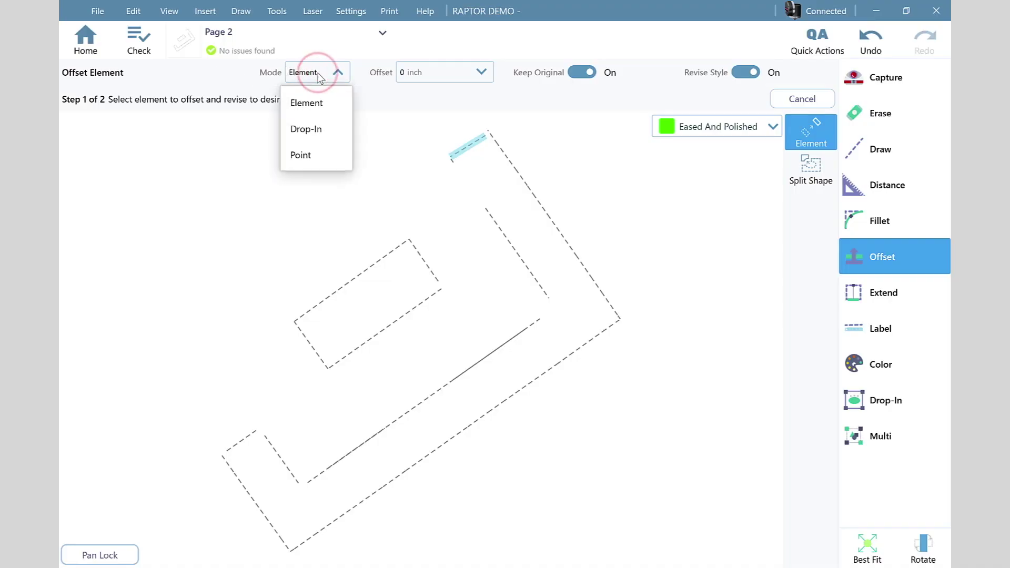
{"action": "left_click", "coordinate": [322, 108]}
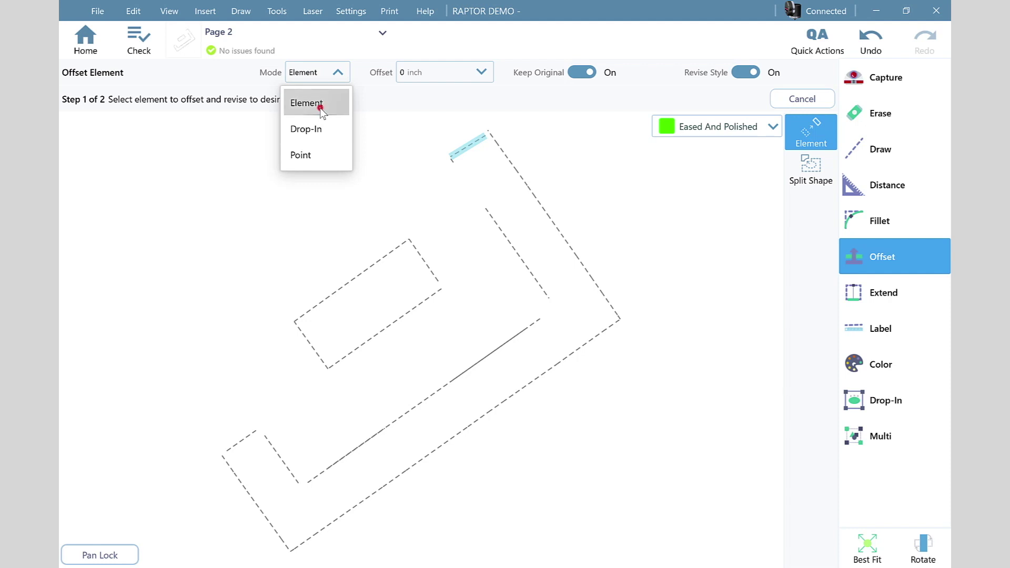
{"action": "left_click", "coordinate": [448, 74]}
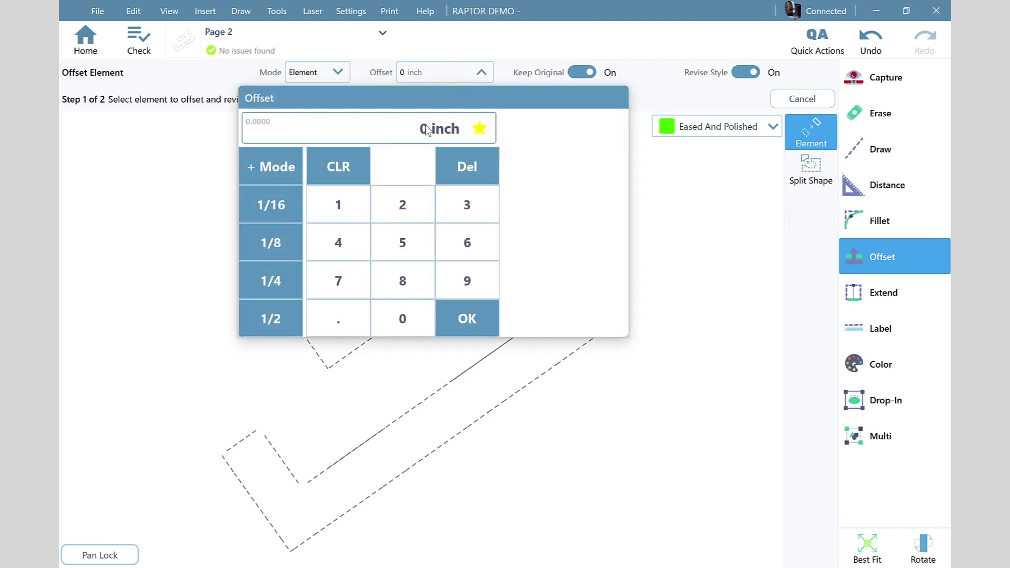
{"action": "left_click", "coordinate": [356, 202]}
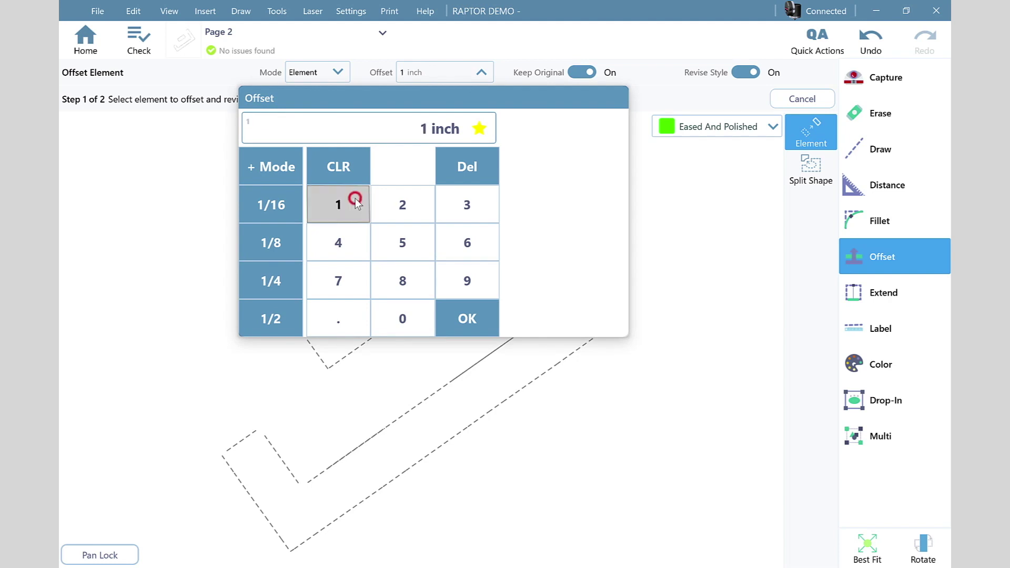
{"action": "left_click", "coordinate": [277, 312]}
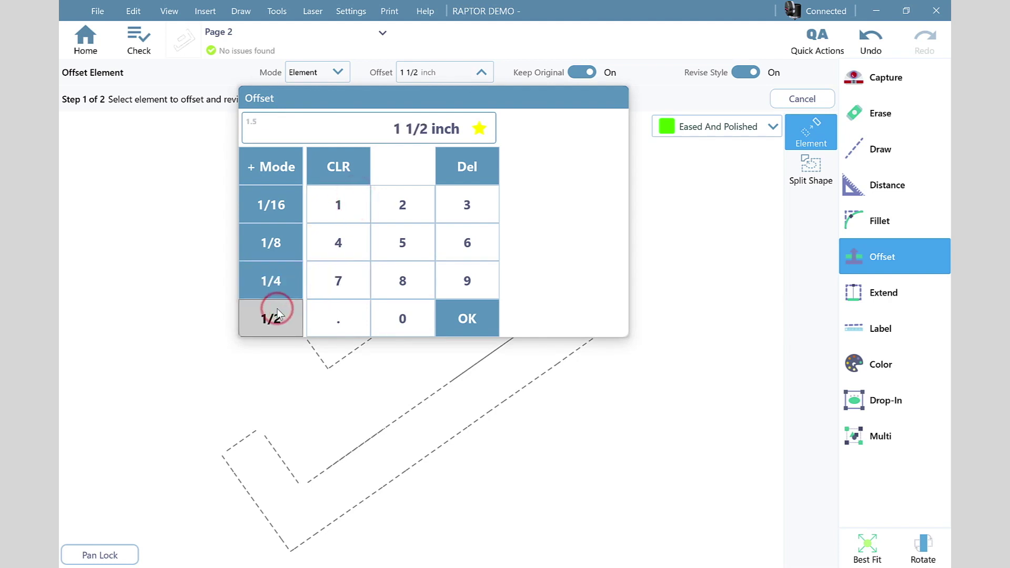
{"action": "left_click", "coordinate": [454, 323]}
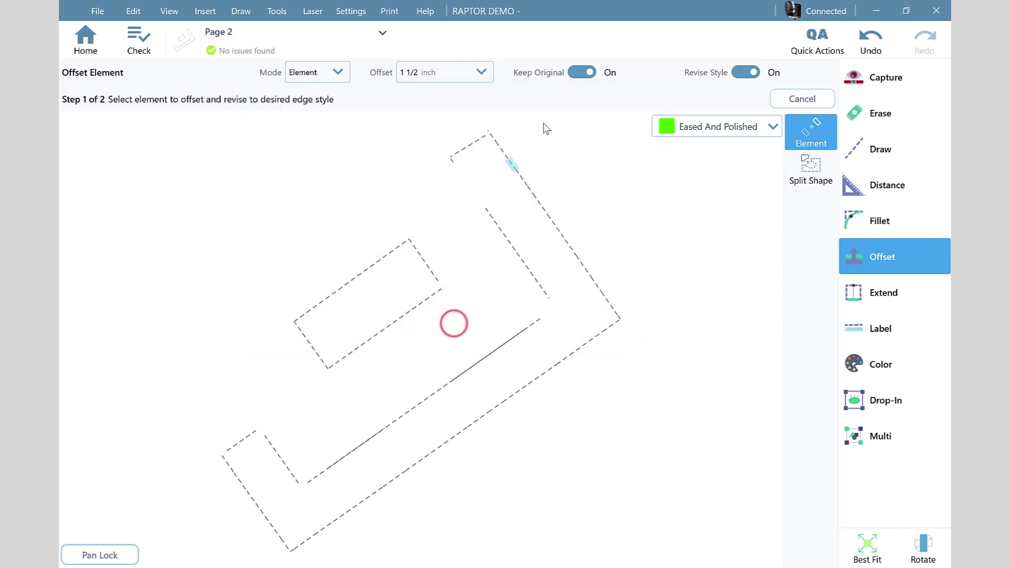
Step: Offset the sink's lower, right and left edges 1 1/2 inch as Eased And Polished lines
{"action": "left_click", "coordinate": [582, 73]}
{"action": "left_click", "coordinate": [402, 326]}
{"action": "left_click", "coordinate": [405, 338]}
{"action": "left_click", "coordinate": [444, 269]}
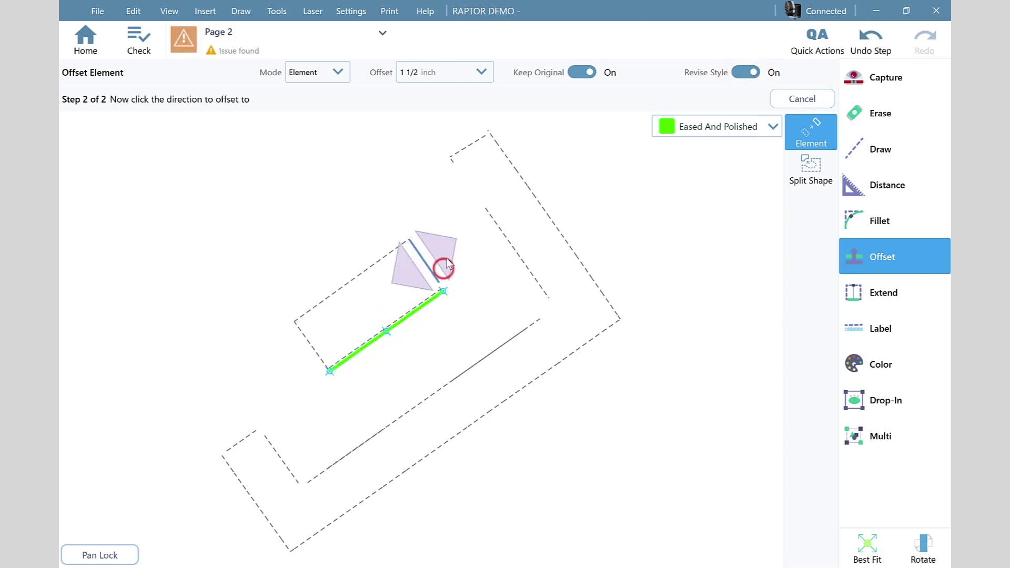
{"action": "left_click", "coordinate": [446, 255]}
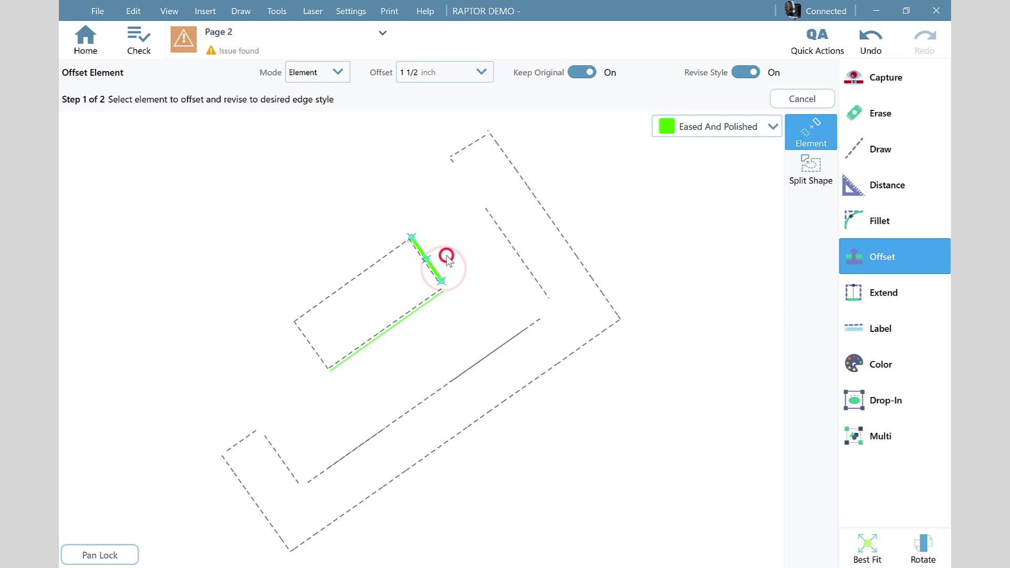
{"action": "left_click", "coordinate": [307, 354]}
{"action": "left_click", "coordinate": [295, 362]}
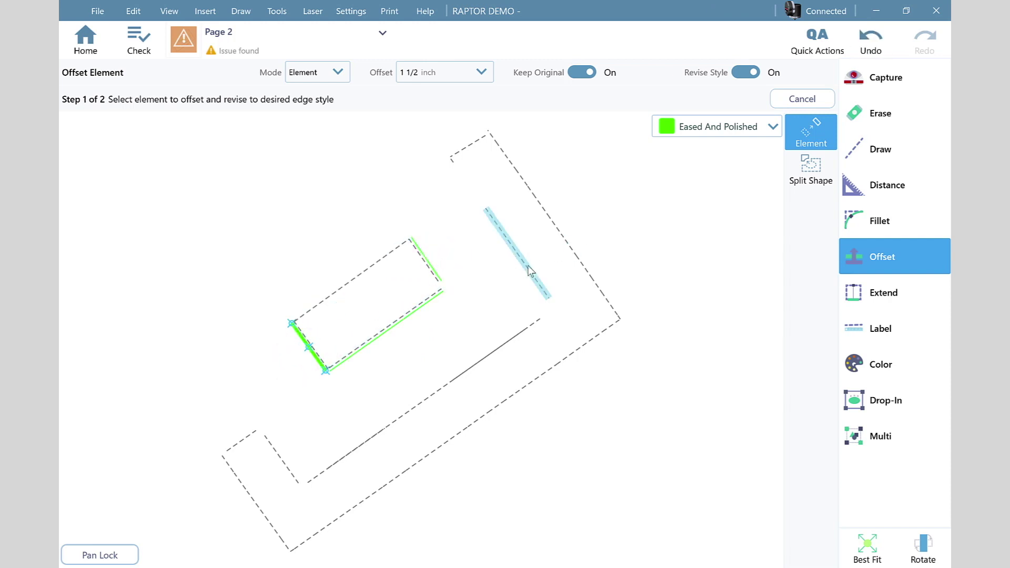
Step: Offset the right leg's inner edge, short top edge, bottom-left segment and long inner line 1 1/2 inch
{"action": "left_click", "coordinate": [520, 269]}
{"action": "left_click", "coordinate": [493, 261]}
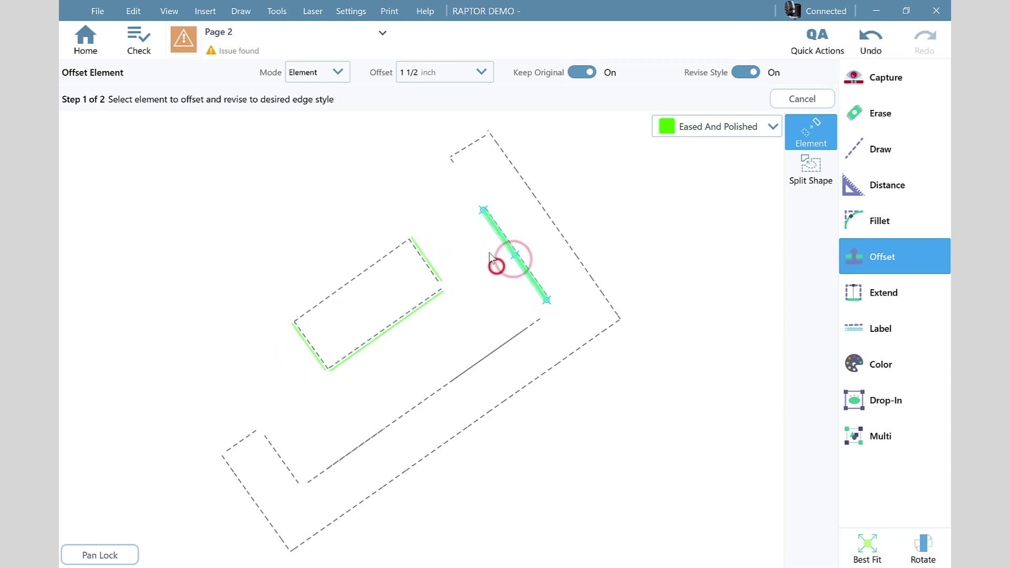
{"action": "left_click", "coordinate": [468, 148]}
{"action": "left_click", "coordinate": [459, 134]}
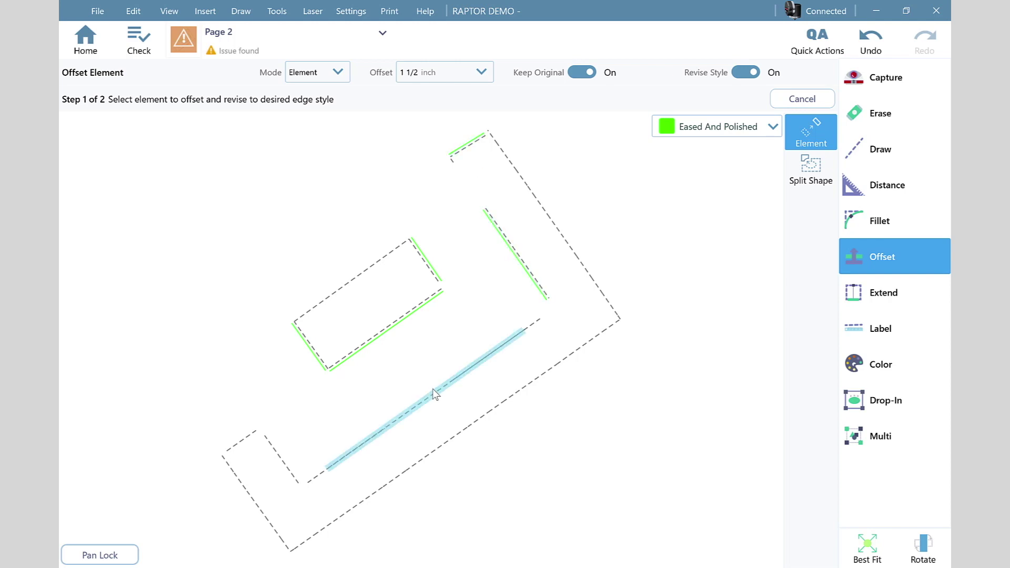
{"action": "left_click", "coordinate": [291, 451]}
{"action": "left_click", "coordinate": [301, 452]}
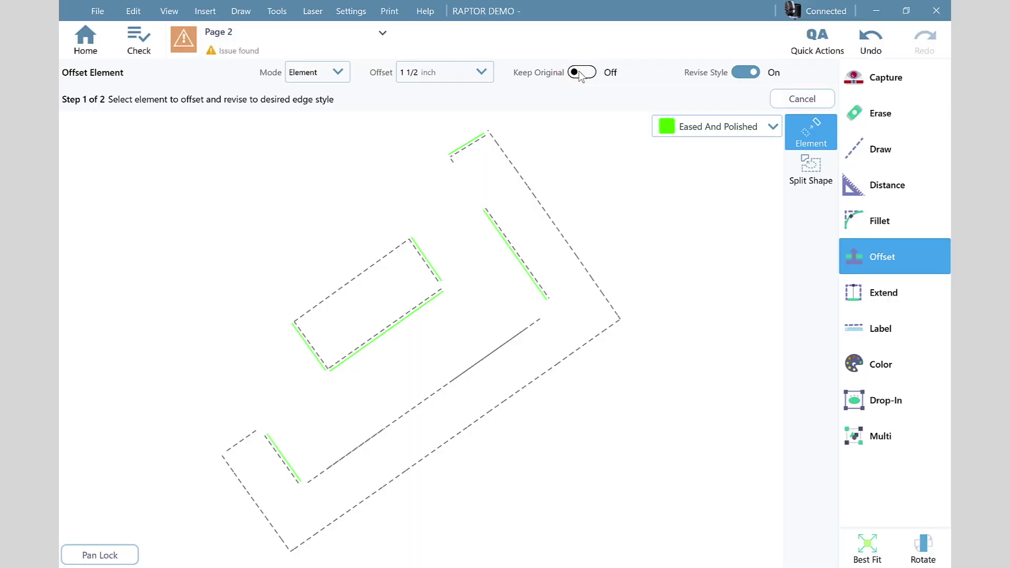
{"action": "left_click", "coordinate": [427, 410]}
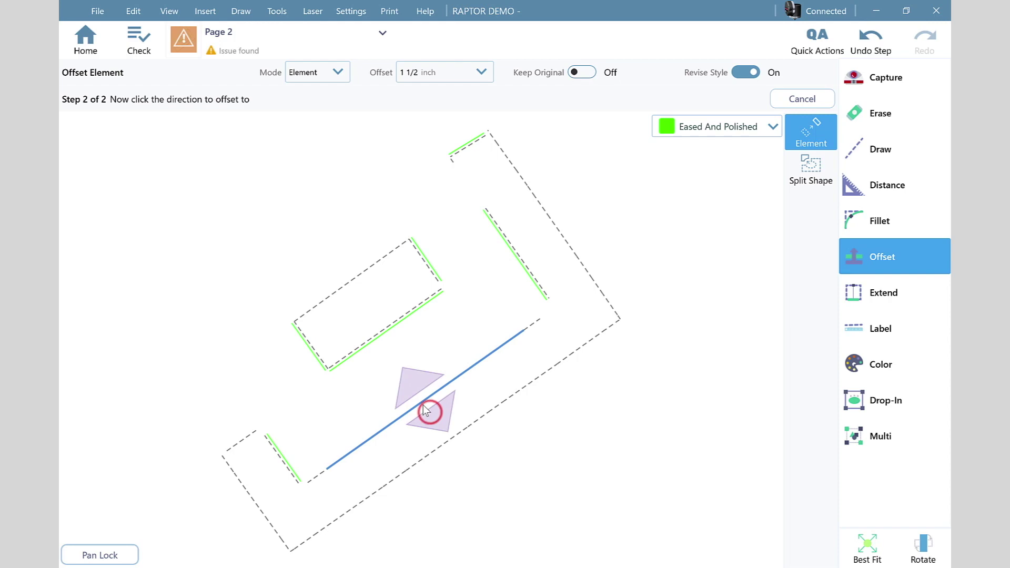
{"action": "left_click", "coordinate": [404, 375]}
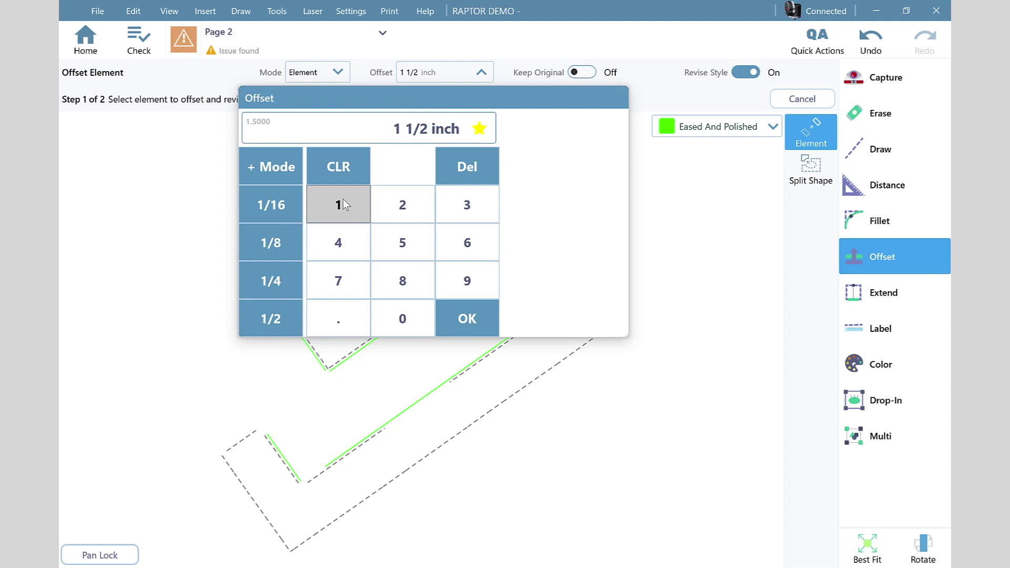
Step: Offset the short lower-left end edge 2 inch toward the upper left
{"action": "left_click", "coordinate": [283, 315]}
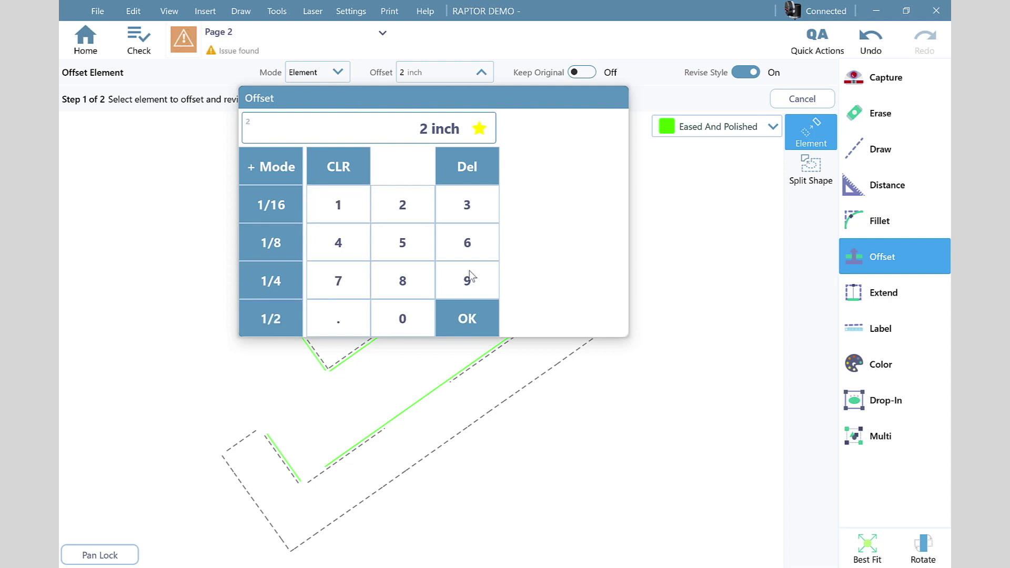
{"action": "left_click", "coordinate": [483, 326]}
{"action": "left_click", "coordinate": [241, 450]}
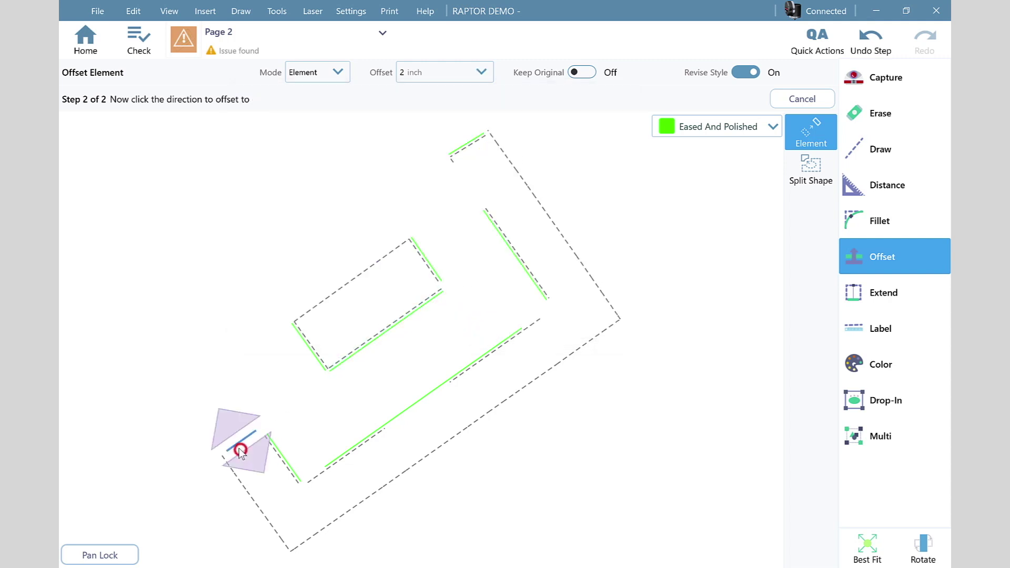
{"action": "left_click", "coordinate": [230, 432]}
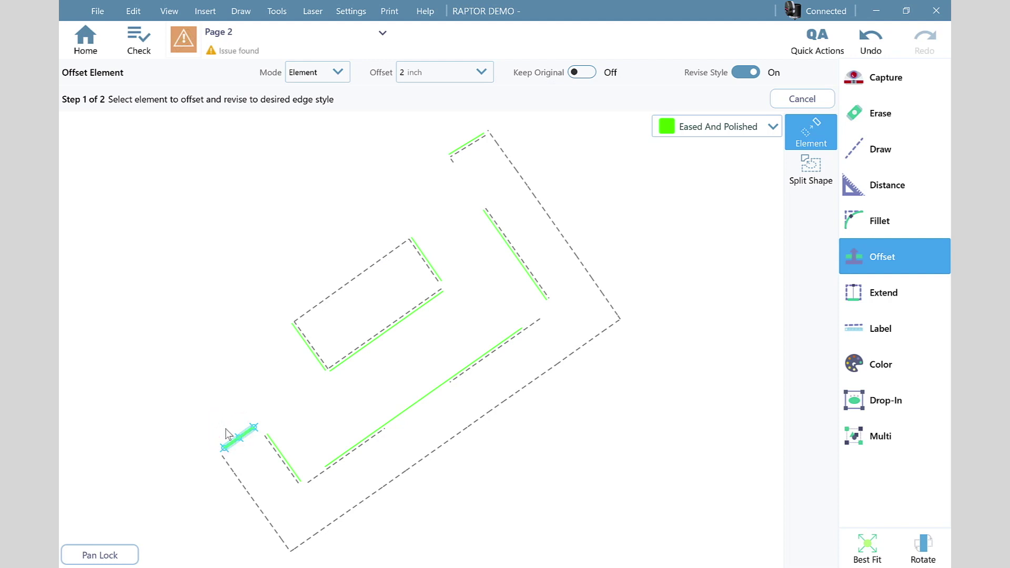
Step: Set the offset to 10 inch and add a line 10 inch above the sink's top edge
{"action": "left_click", "coordinate": [419, 76]}
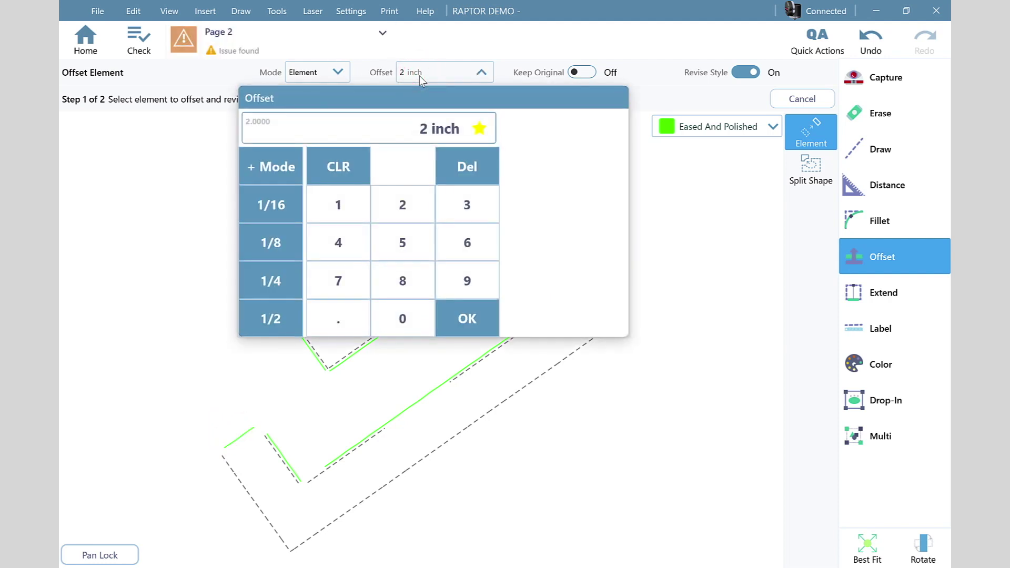
{"action": "left_click", "coordinate": [351, 159]}
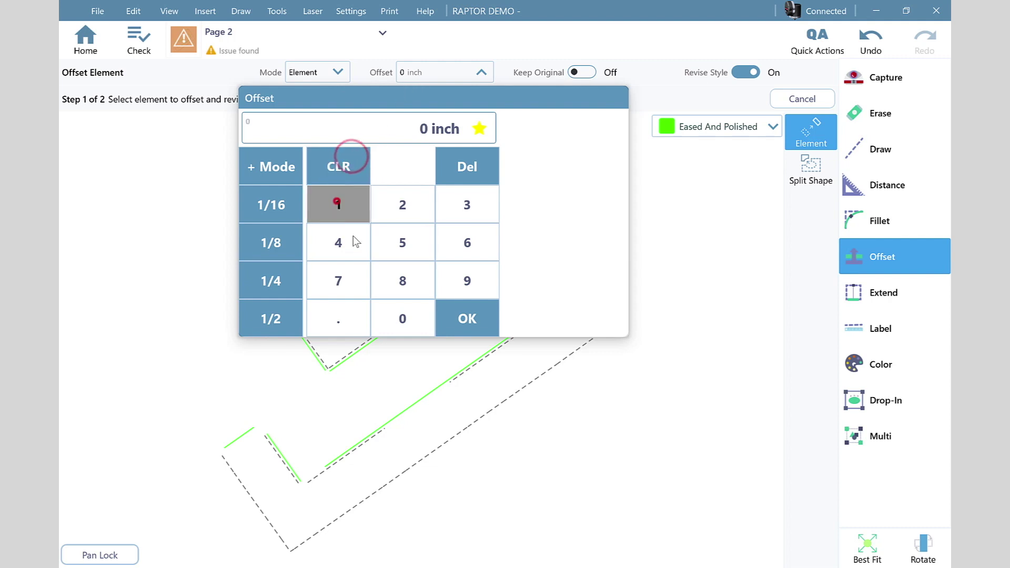
{"action": "left_click", "coordinate": [338, 205]}
{"action": "left_click", "coordinate": [403, 319]}
{"action": "left_click", "coordinate": [466, 322]}
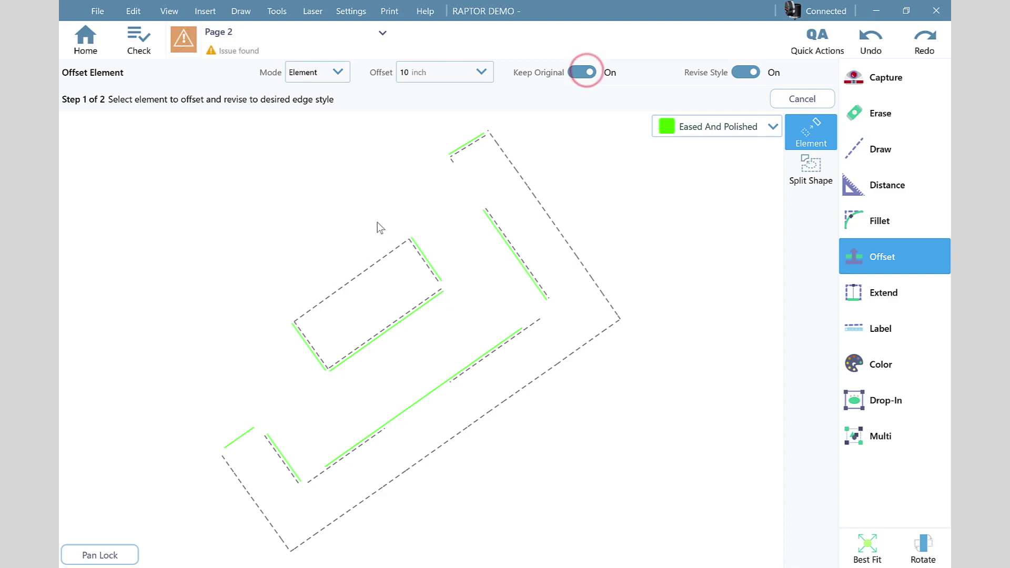
{"action": "left_click", "coordinate": [351, 275]}
{"action": "left_click", "coordinate": [337, 258]}
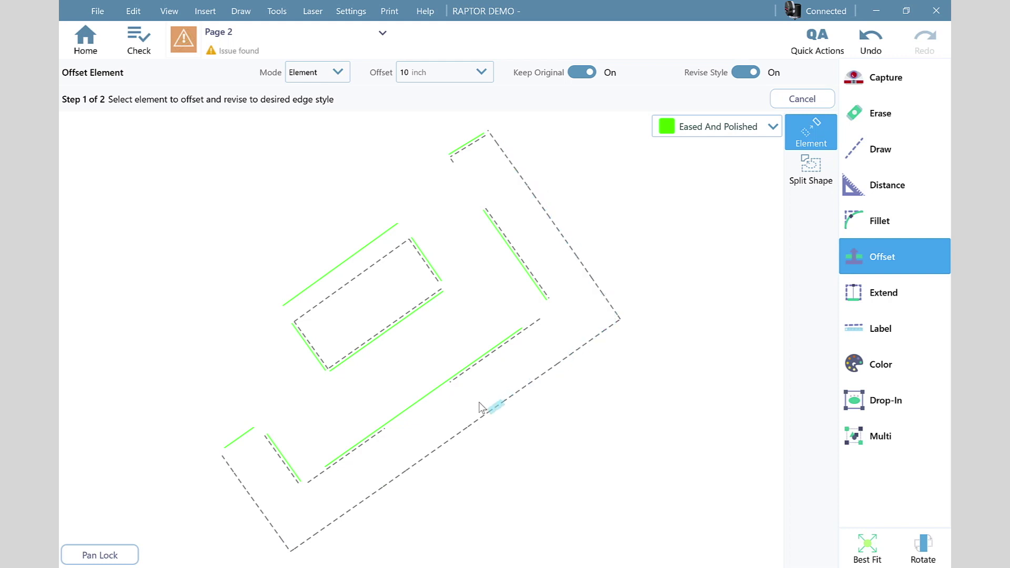
{"action": "left_click", "coordinate": [860, 365]}
Step: Apply the Unfinished edge style to pieces of the right outer edge
{"action": "left_click", "coordinate": [824, 144]}
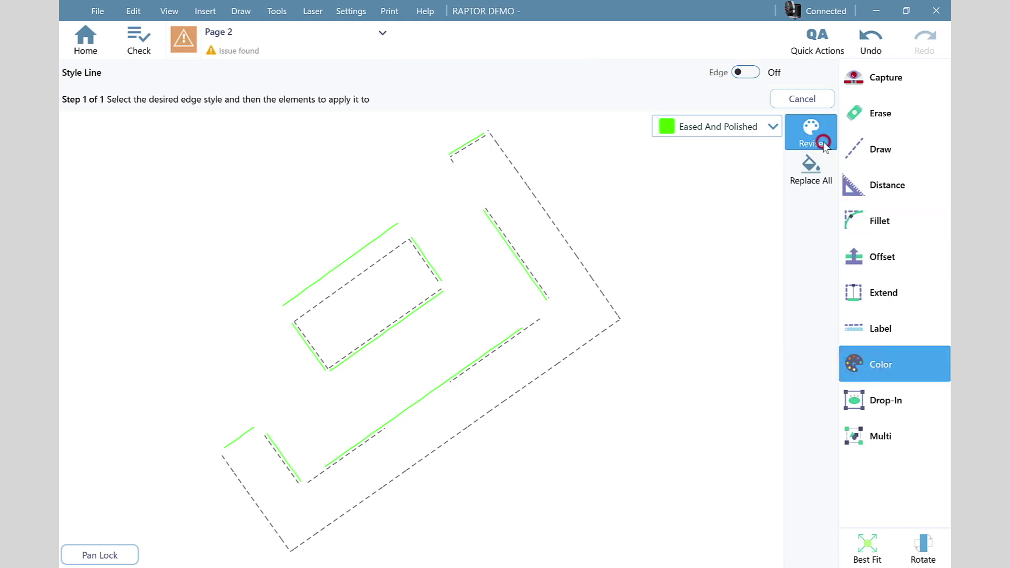
{"action": "left_click", "coordinate": [767, 129]}
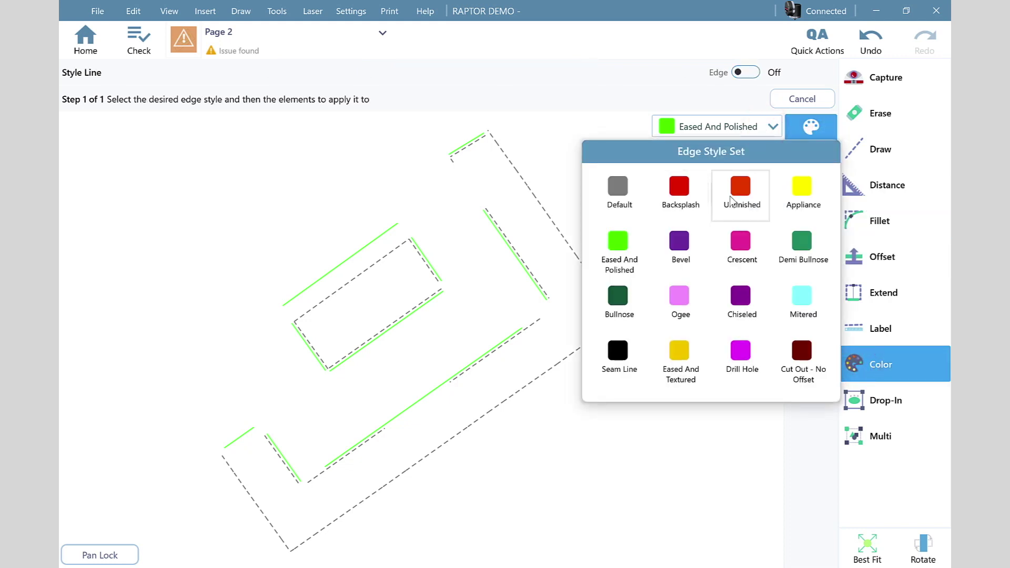
{"action": "left_click", "coordinate": [733, 199]}
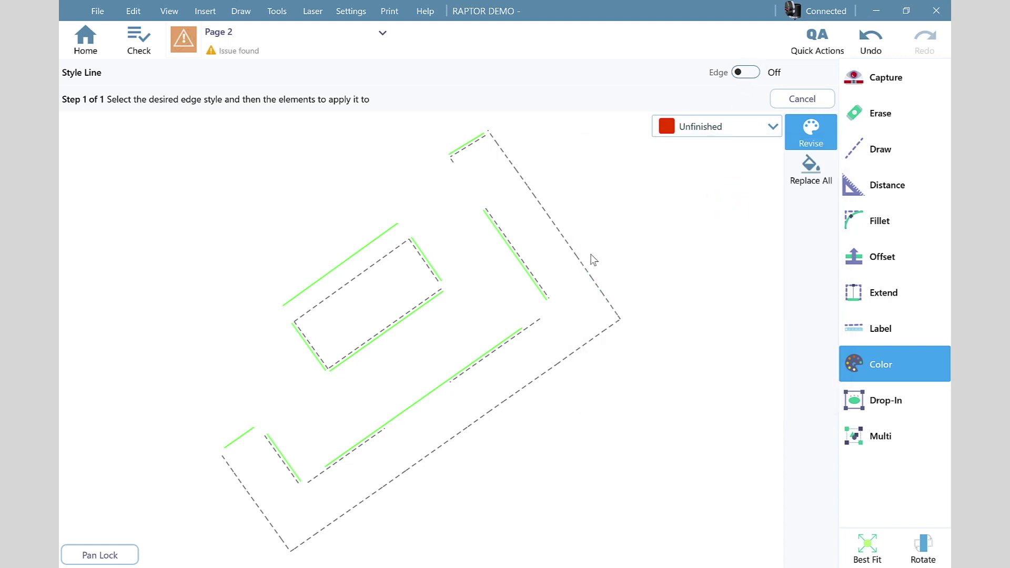
{"action": "left_click", "coordinate": [600, 293]}
{"action": "left_click", "coordinate": [581, 272]}
{"action": "left_click", "coordinate": [569, 251]}
Step: Undo the stray red Unfinished marks so the right outer edge is dashed again
{"action": "left_click", "coordinate": [748, 74]}
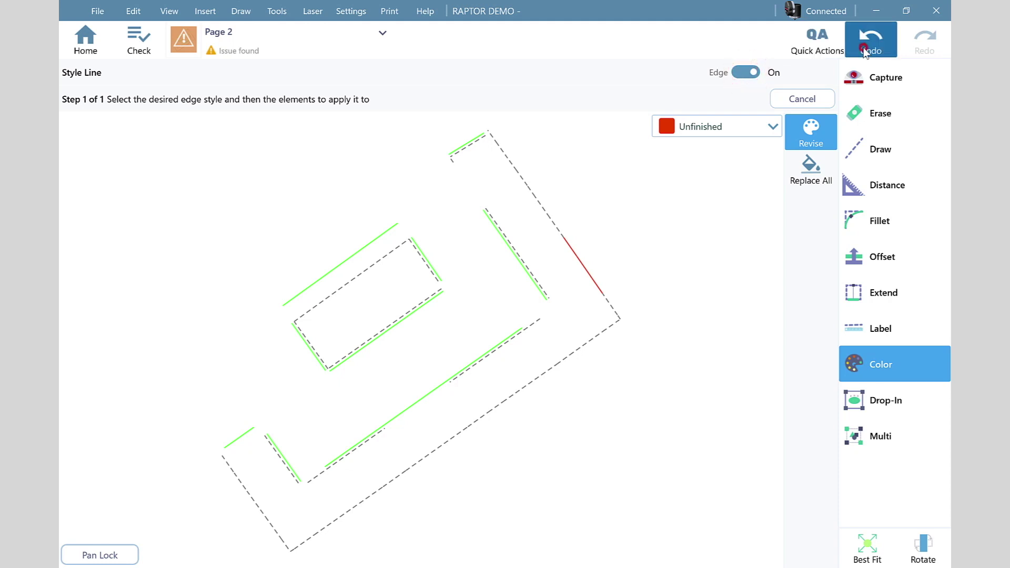
{"action": "left_click", "coordinate": [865, 49]}
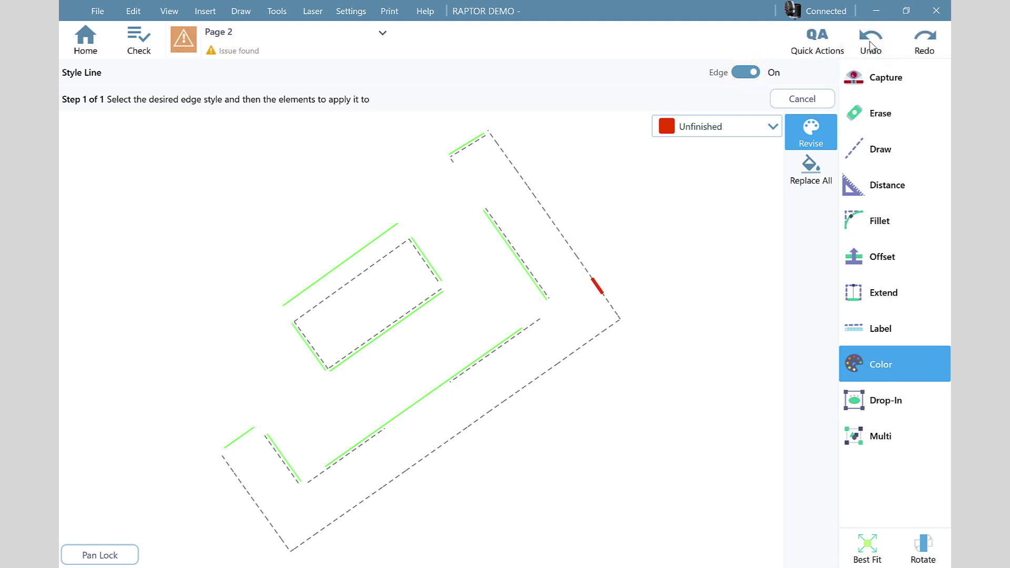
{"action": "left_click", "coordinate": [870, 41]}
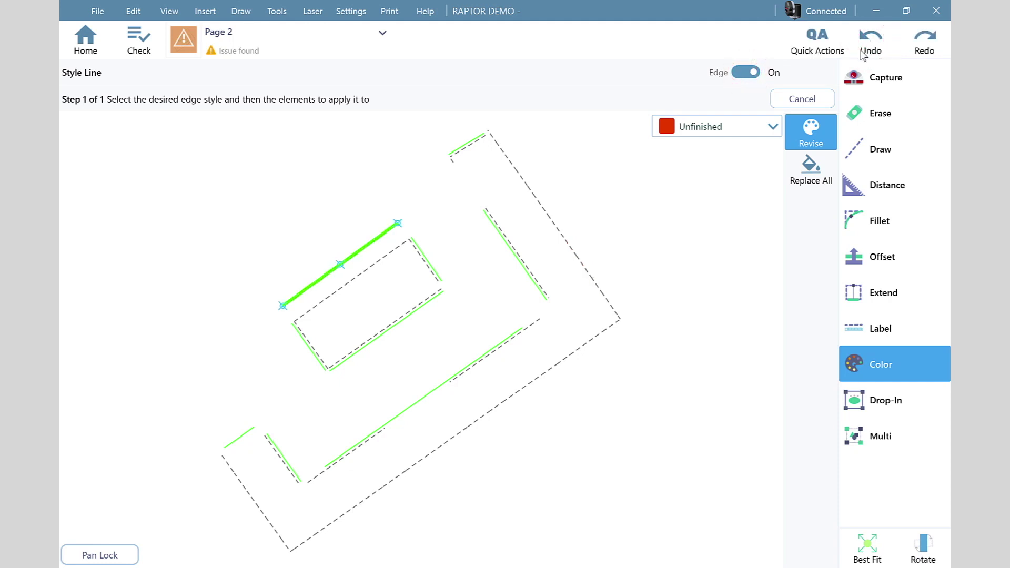
Step: Clear the selection and mark the bottom and left outer edges as red Unfinished lines
{"action": "left_click", "coordinate": [801, 97]}
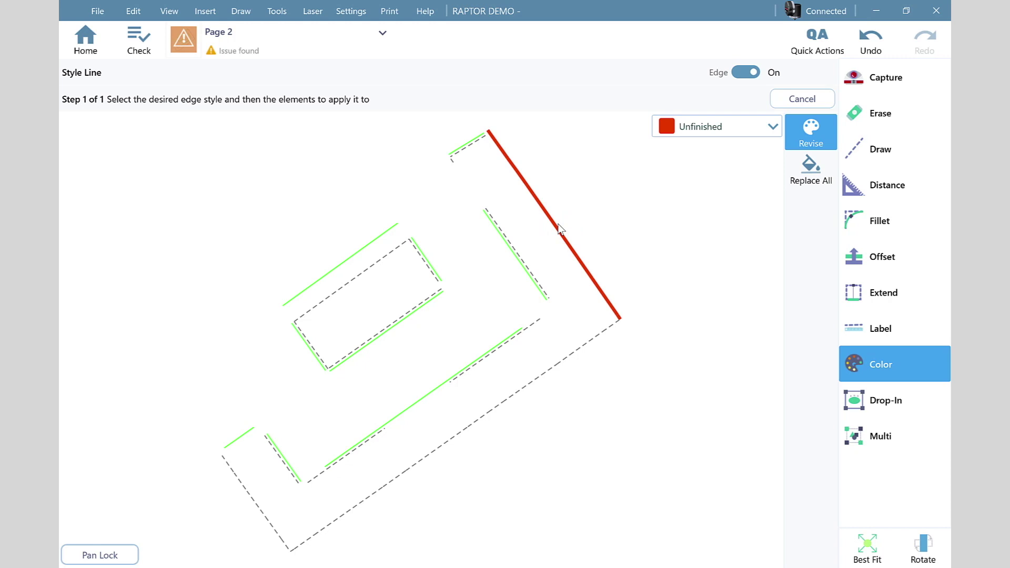
{"action": "left_click", "coordinate": [514, 395]}
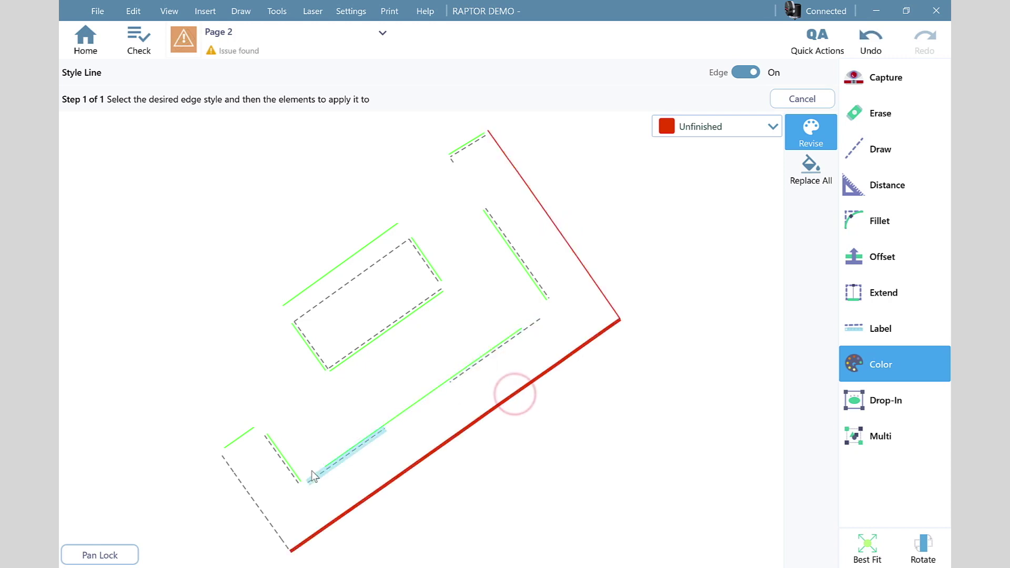
{"action": "left_click", "coordinate": [261, 509]}
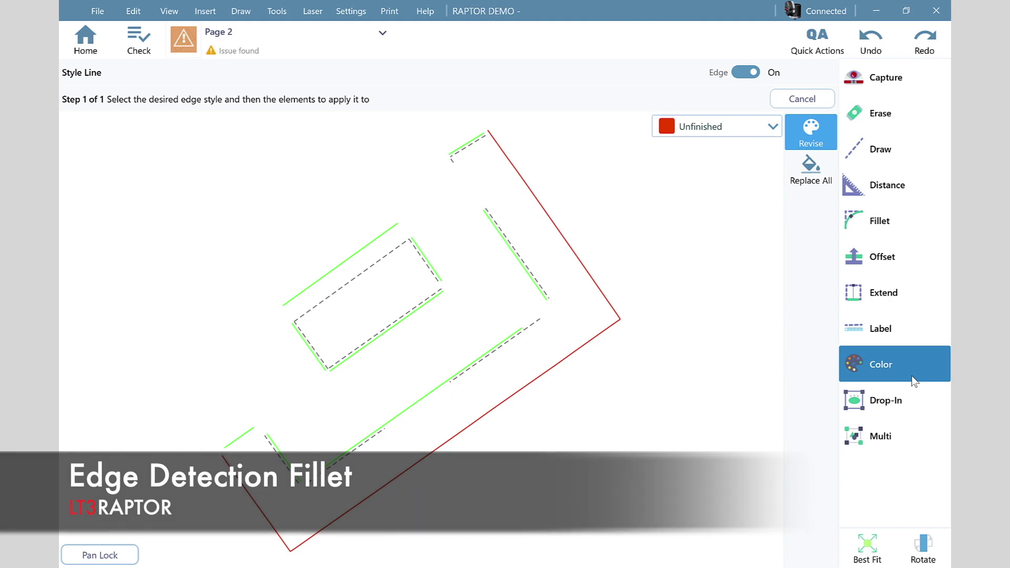
{"action": "left_click", "coordinate": [873, 220]}
Step: Join the red right outer edge and the top green line into a Sharp fillet corner
{"action": "left_click", "coordinate": [808, 141]}
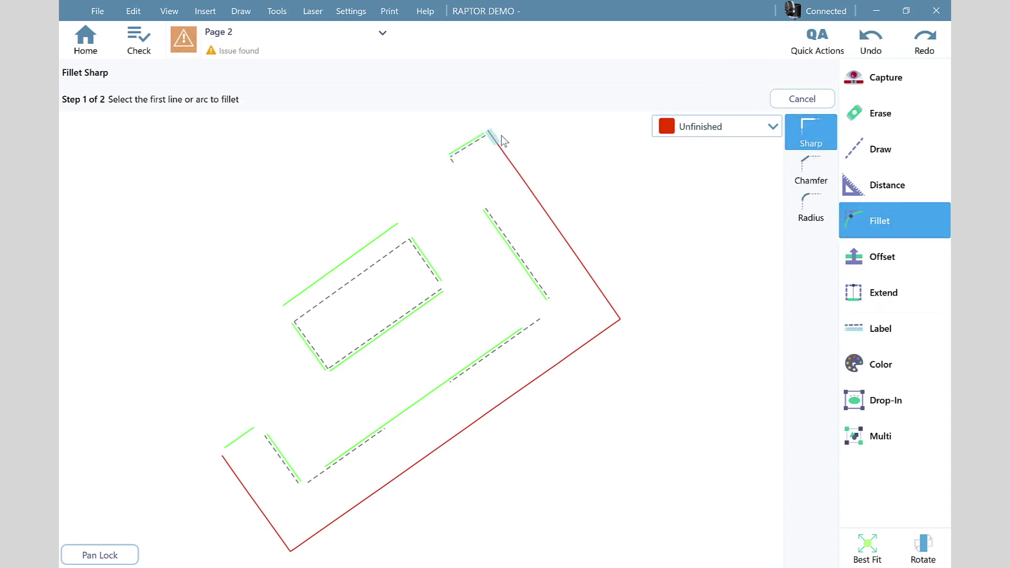
{"action": "scroll", "coordinate": [487, 129], "scroll_direction": "up", "scroll_amount": 5}
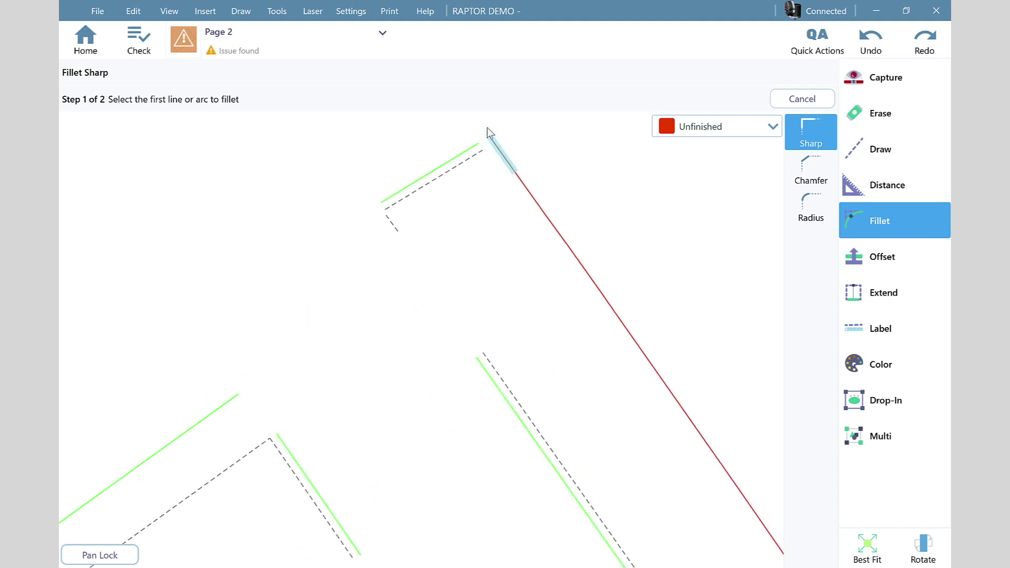
{"action": "scroll", "coordinate": [487, 128], "scroll_direction": "up", "scroll_amount": 1}
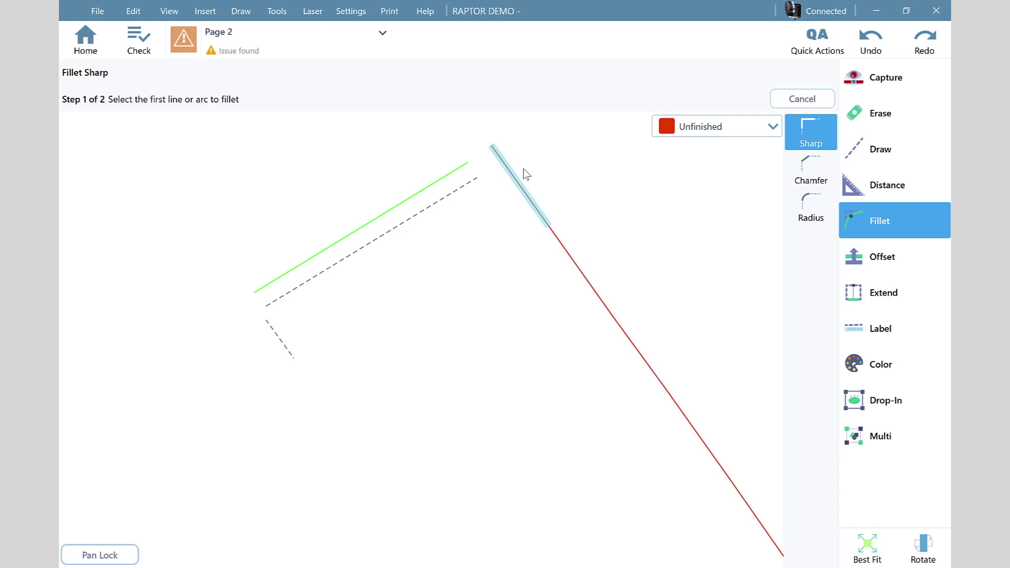
{"action": "scroll", "coordinate": [527, 174], "scroll_direction": "down", "scroll_amount": 1}
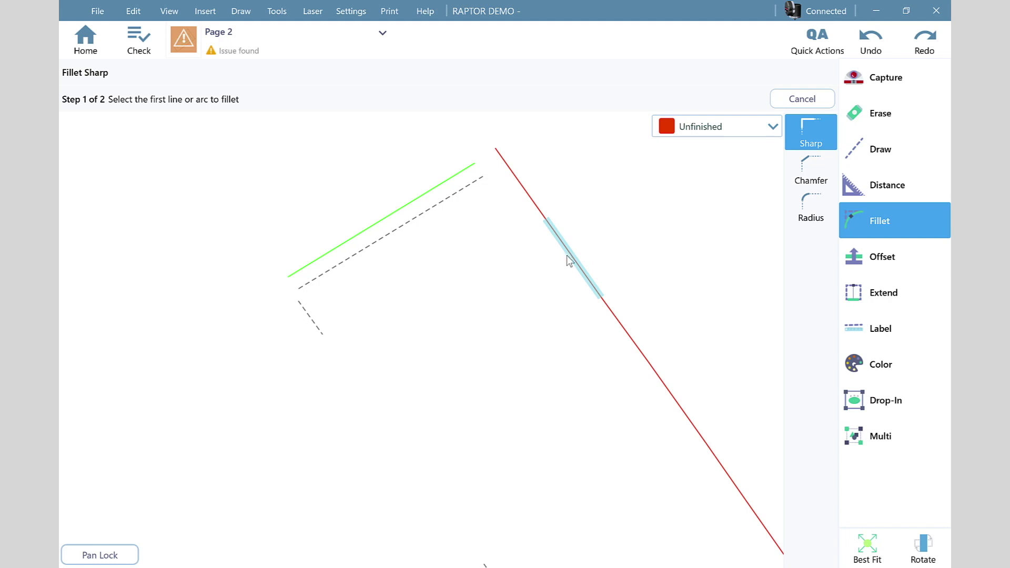
{"action": "scroll", "coordinate": [567, 255], "scroll_direction": "down", "scroll_amount": 2}
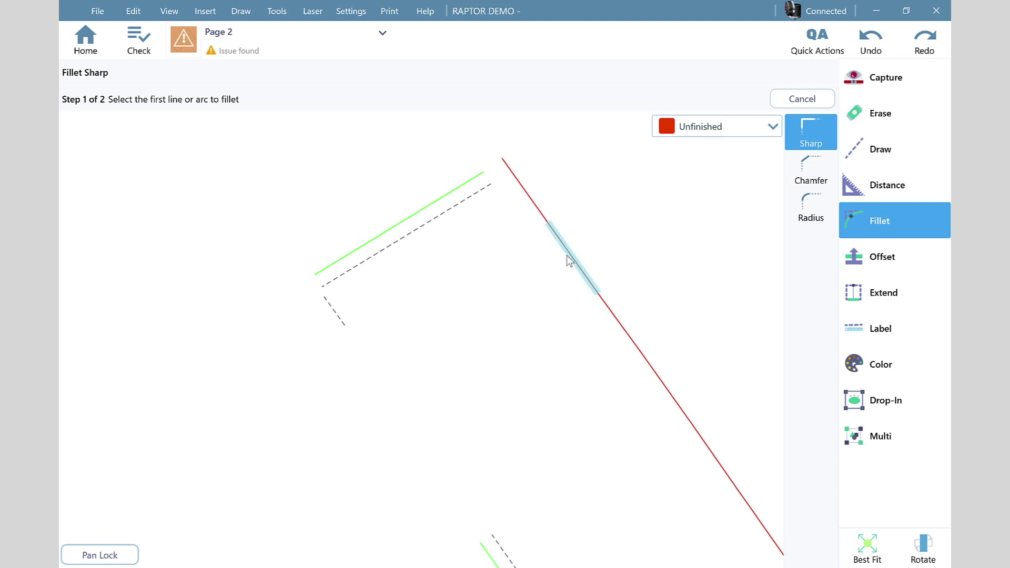
{"action": "left_click", "coordinate": [613, 310]}
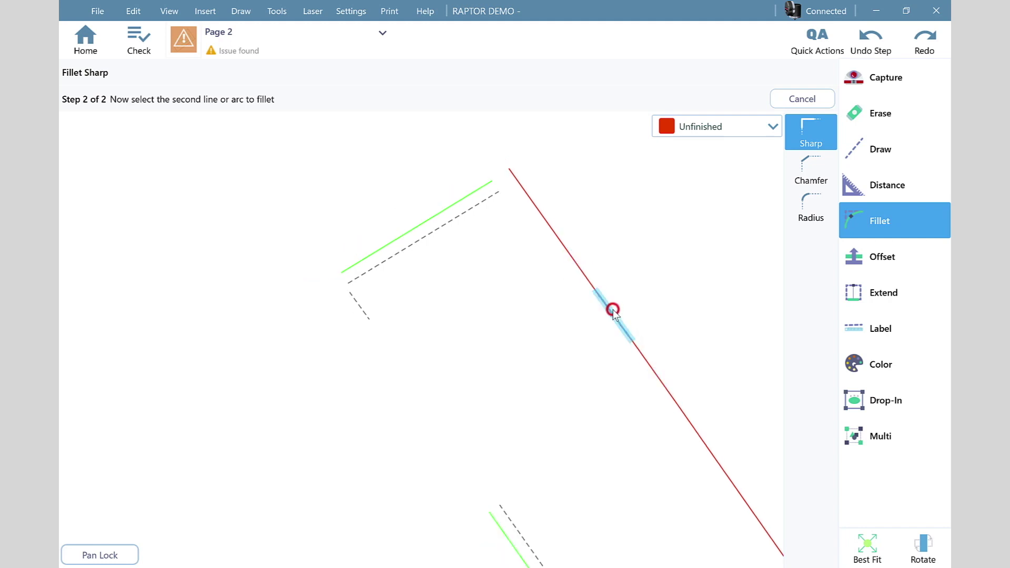
{"action": "left_click", "coordinate": [390, 222]}
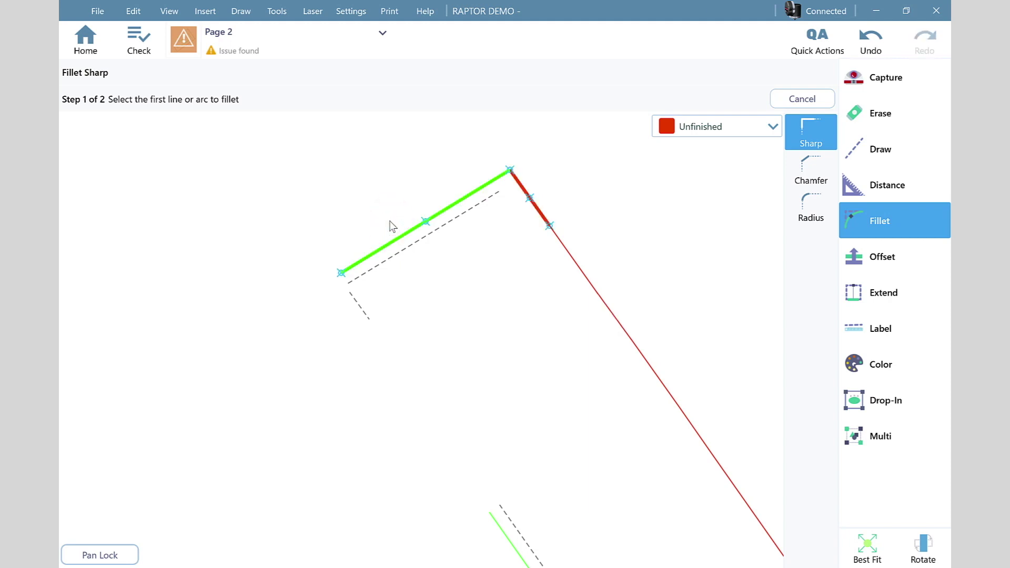
{"action": "left_click", "coordinate": [390, 221]}
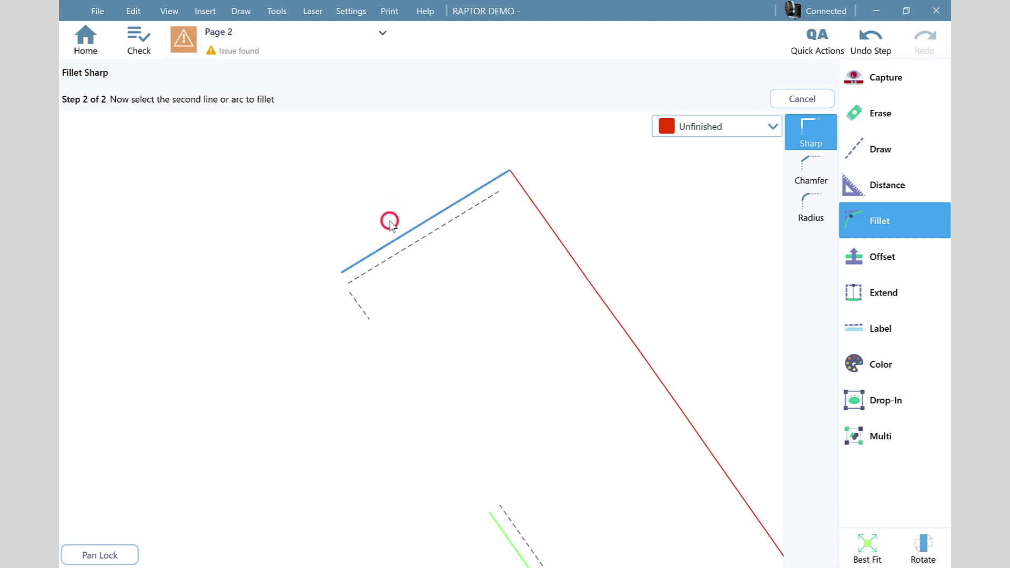
Step: Close the short-line corner and join the long back line to the upper line sharply
{"action": "scroll", "coordinate": [390, 221], "scroll_direction": "down", "scroll_amount": 2}
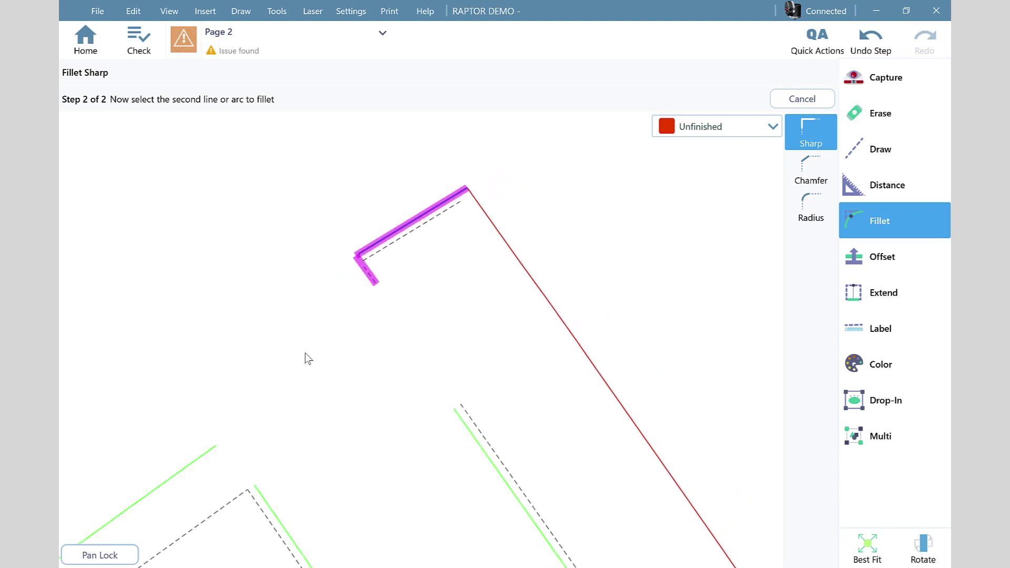
{"action": "left_click", "coordinate": [439, 447]}
{"action": "scroll", "coordinate": [464, 408], "scroll_direction": "down", "scroll_amount": 2}
{"action": "scroll", "coordinate": [477, 373], "scroll_direction": "down", "scroll_amount": 2}
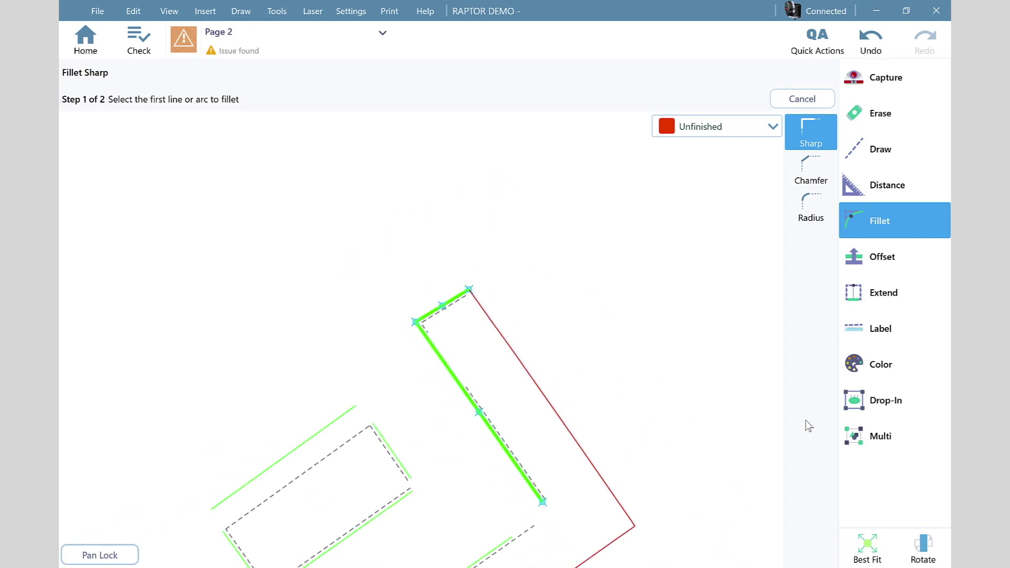
{"action": "left_click", "coordinate": [868, 547]}
{"action": "scroll", "coordinate": [626, 435], "scroll_direction": "up", "scroll_amount": 5}
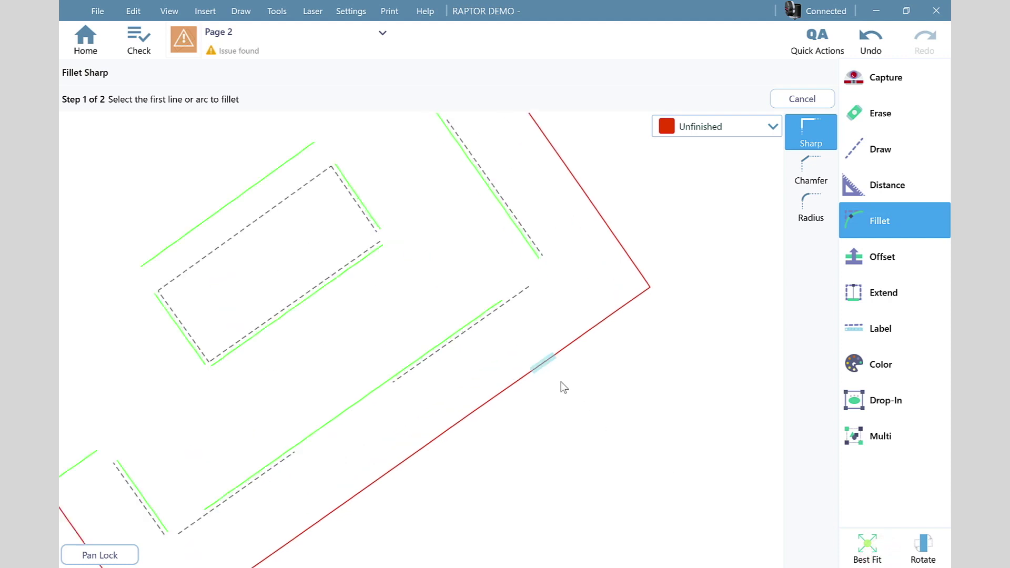
{"action": "left_click", "coordinate": [444, 308]}
{"action": "left_click", "coordinate": [495, 224]}
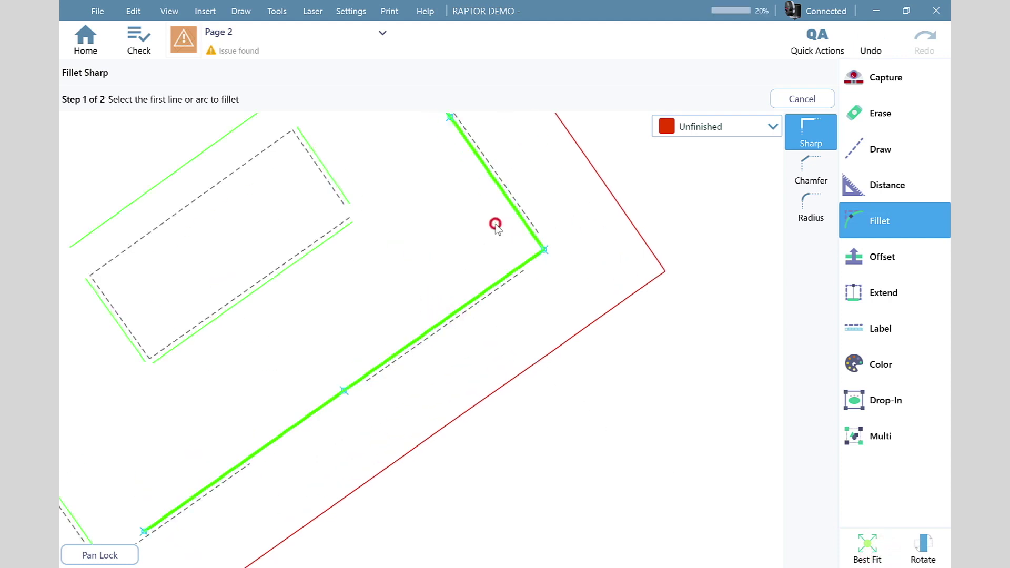
Step: Join the remaining long-line, slanted-line and upper-left corners, then start on the red left edge
{"action": "scroll", "coordinate": [559, 276], "scroll_direction": "down", "scroll_amount": 2}
{"action": "scroll", "coordinate": [287, 398], "scroll_direction": "up", "scroll_amount": 2}
{"action": "left_click", "coordinate": [287, 395]}
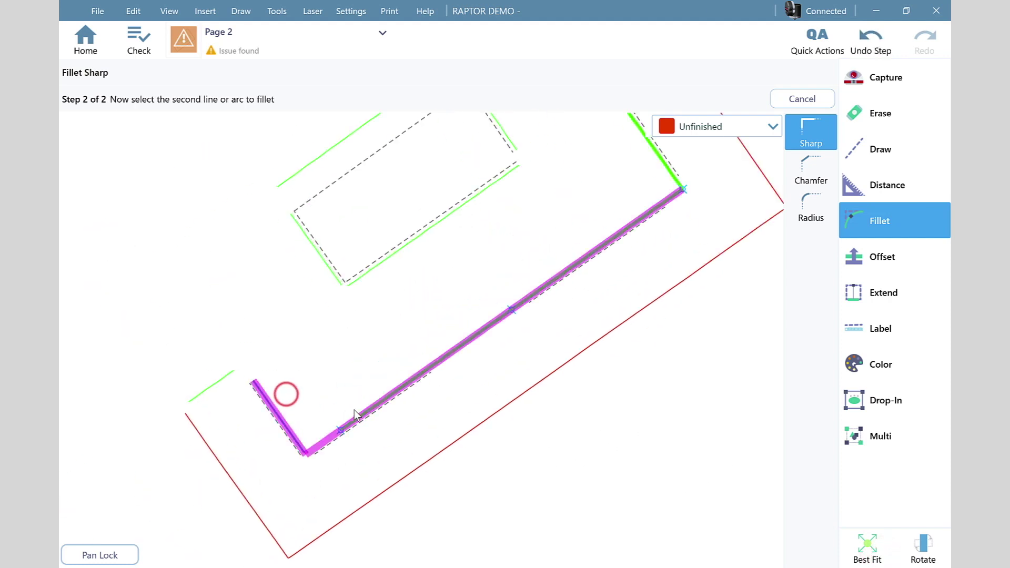
{"action": "left_click", "coordinate": [358, 409]}
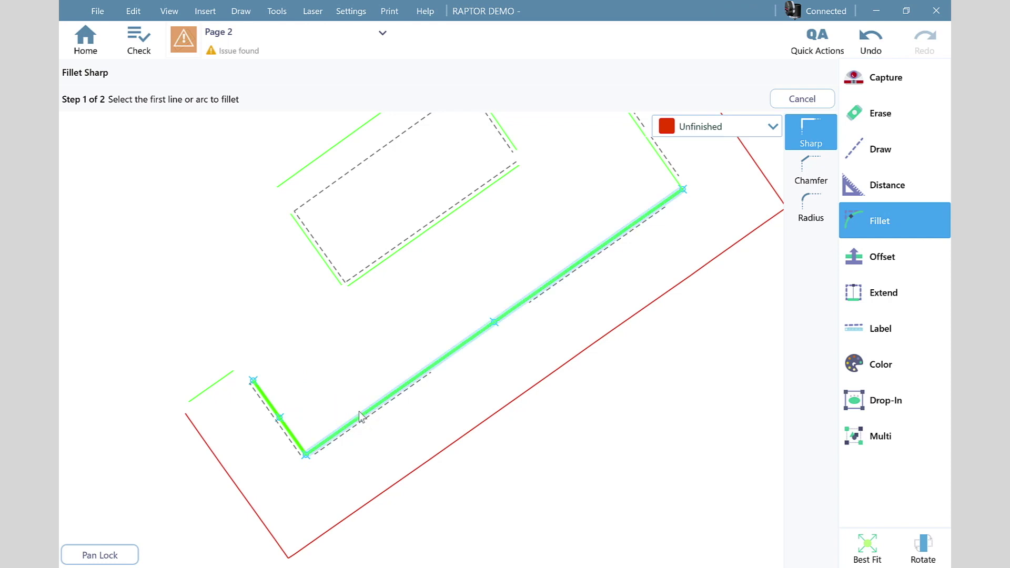
{"action": "left_click", "coordinate": [296, 404]}
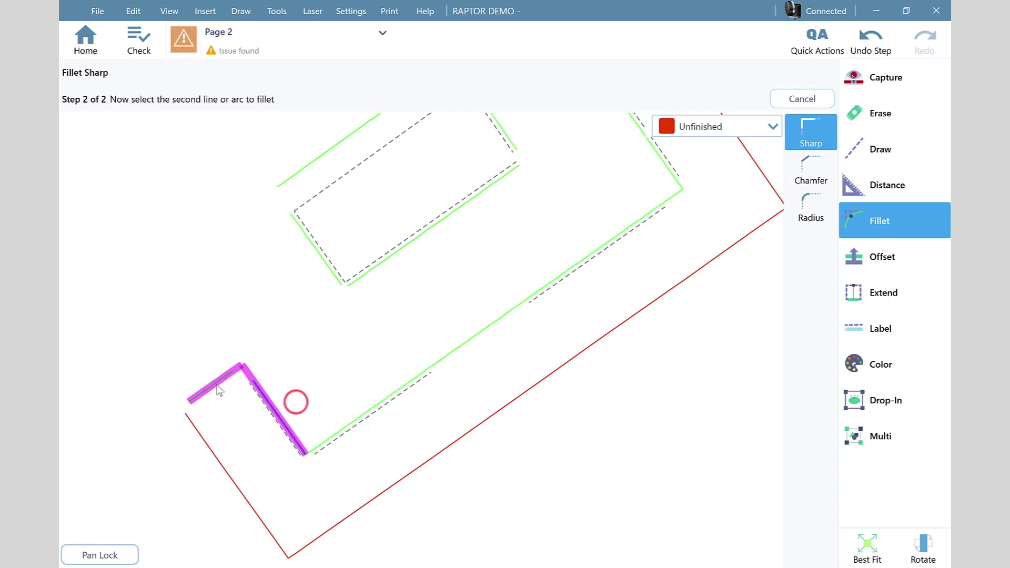
{"action": "left_click", "coordinate": [216, 384]}
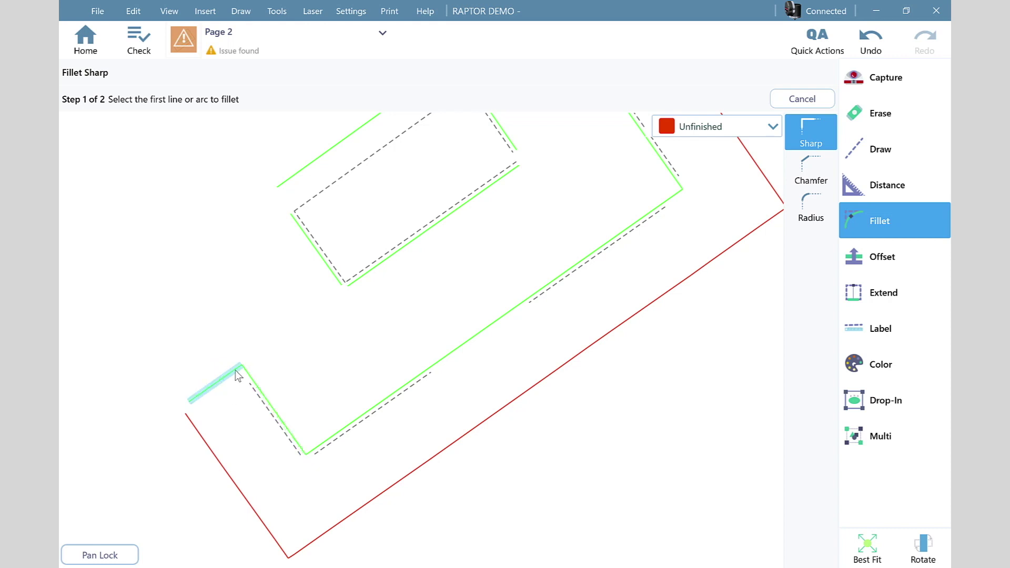
{"action": "left_click", "coordinate": [227, 484]}
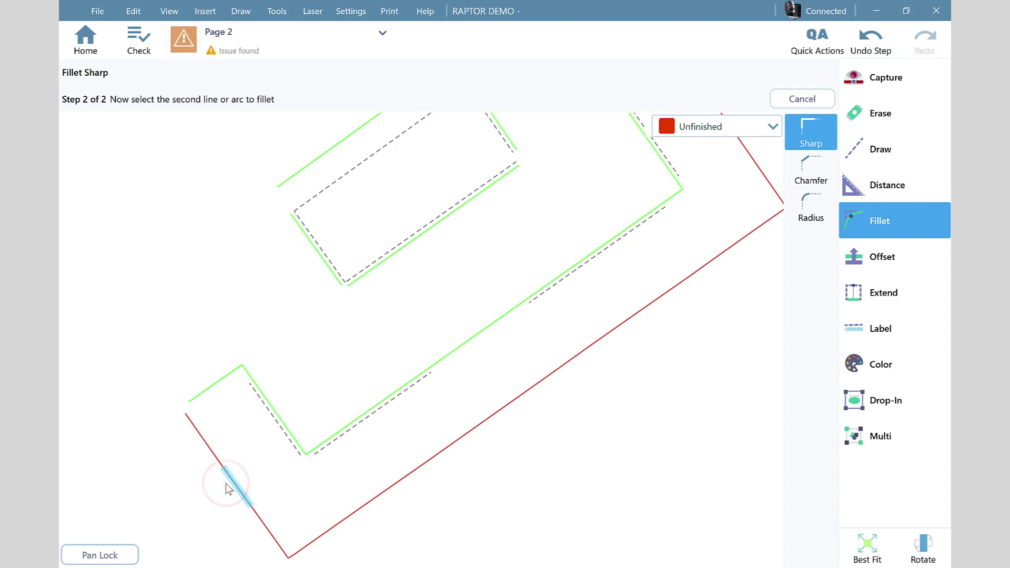
{"action": "scroll", "coordinate": [182, 417], "scroll_direction": "up", "scroll_amount": 3}
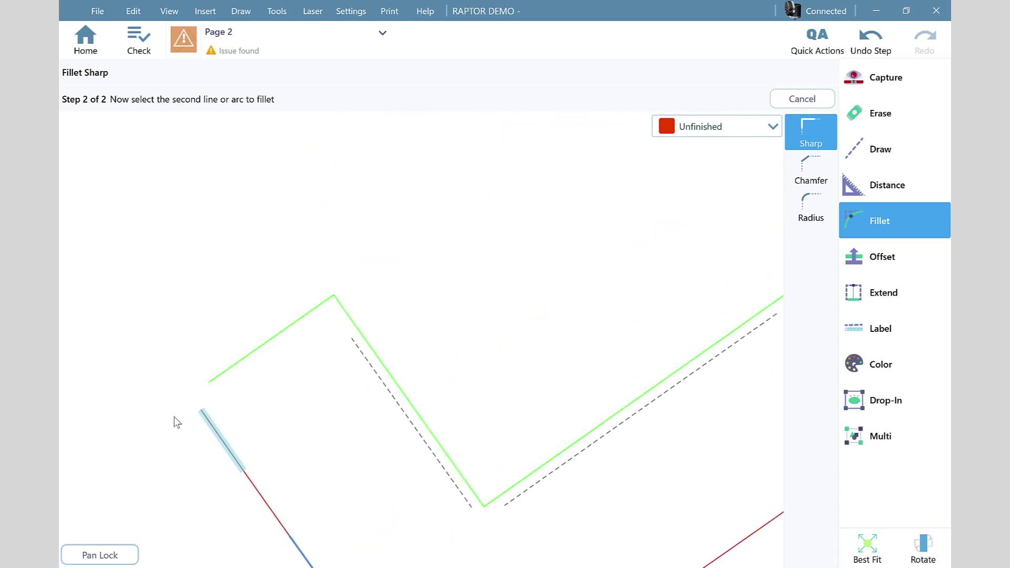
{"action": "left_click_drag", "start_coordinate": [277, 447], "coordinate": [377, 371]}
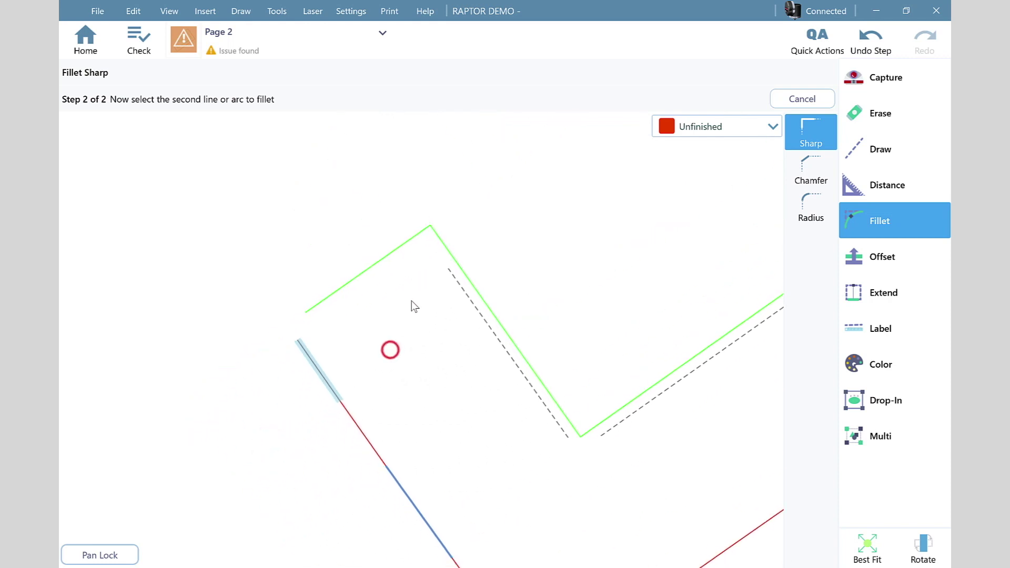
{"action": "scroll", "coordinate": [413, 284], "scroll_direction": "up", "scroll_amount": 2}
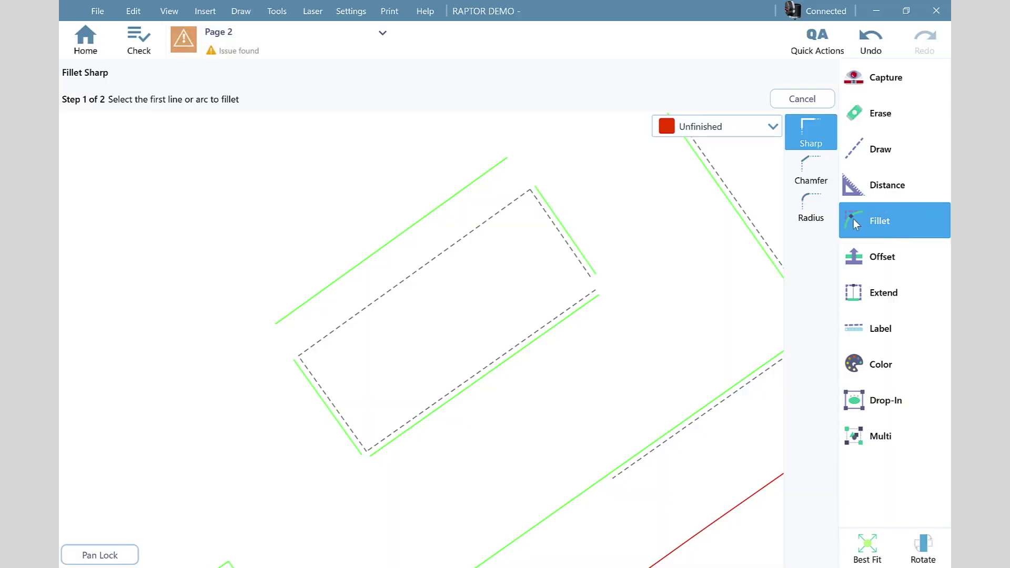
Step: Round two sink corners with a 1 inch radius fillet
{"action": "left_click", "coordinate": [811, 205]}
{"action": "left_click", "coordinate": [777, 72]}
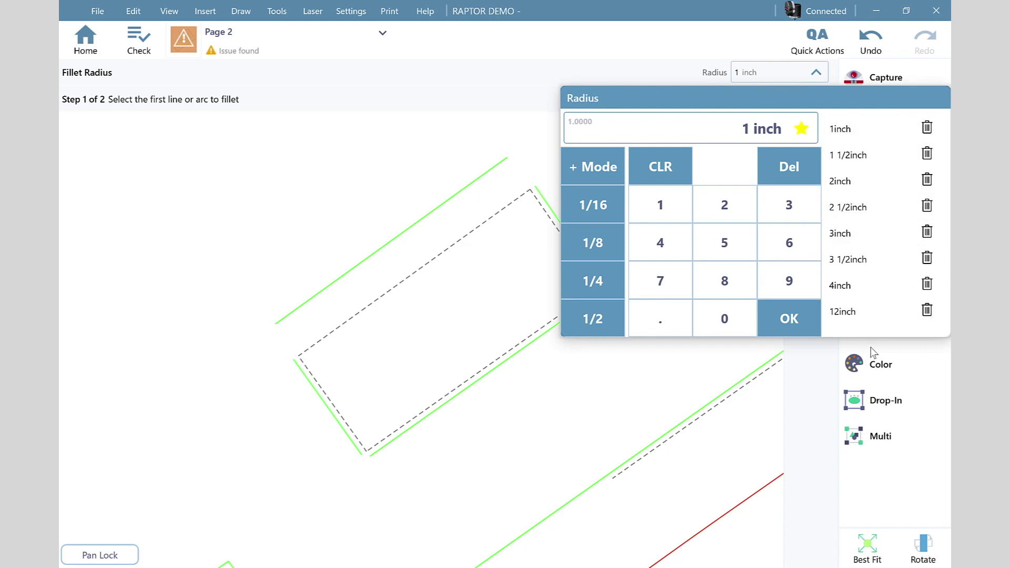
{"action": "left_click", "coordinate": [845, 131]}
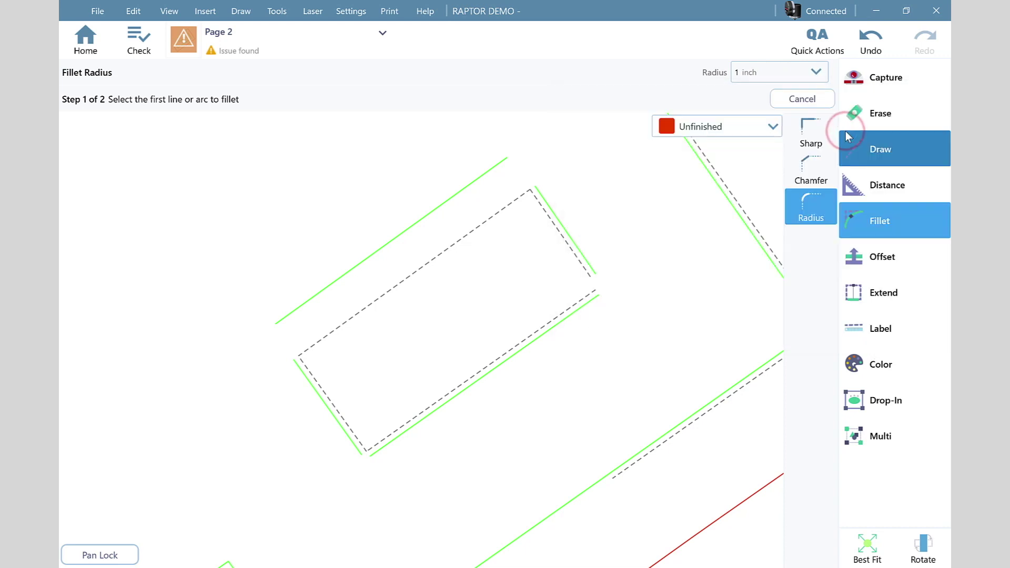
{"action": "left_click", "coordinate": [603, 258]}
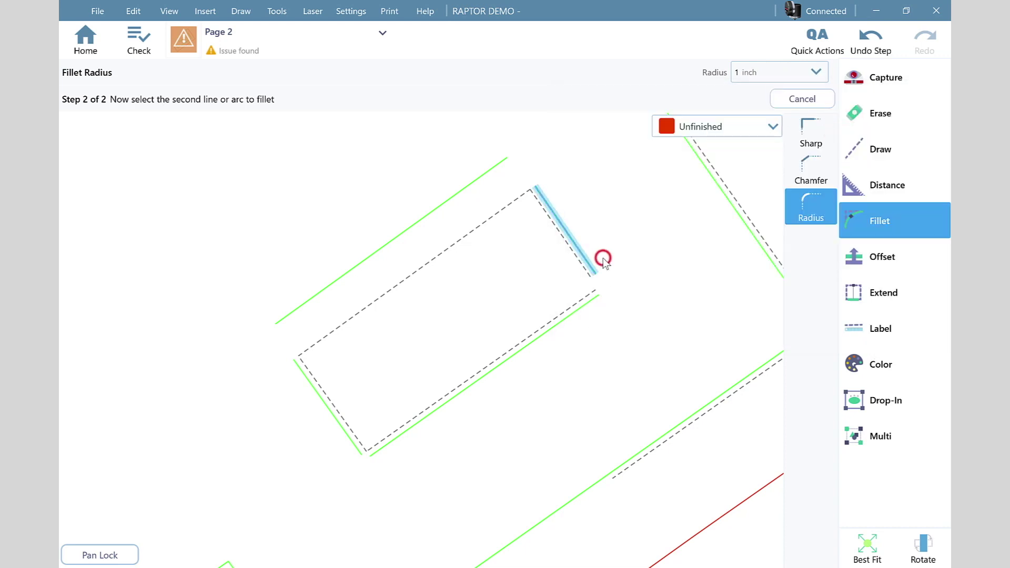
{"action": "left_click", "coordinate": [592, 309]}
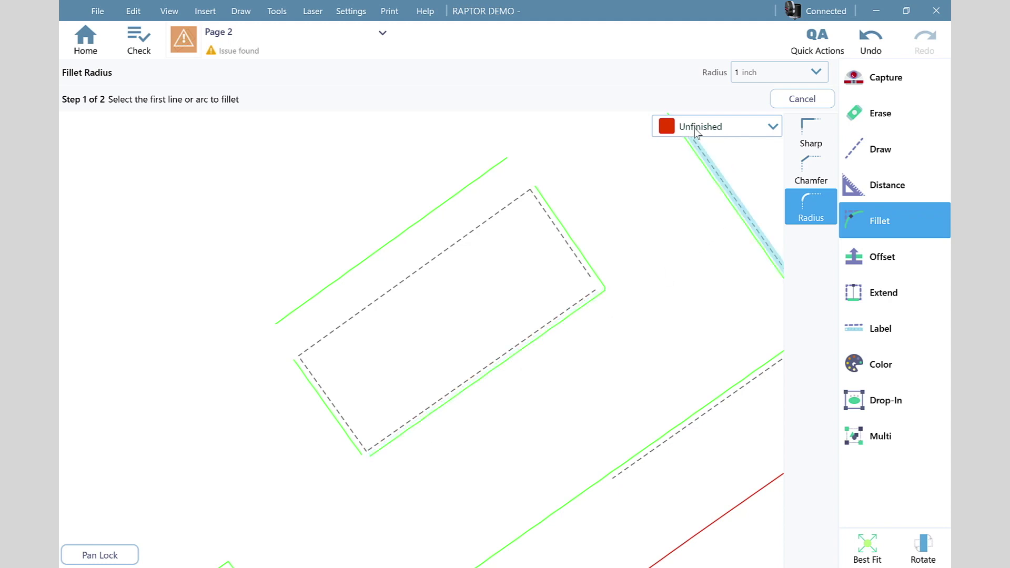
{"action": "left_click", "coordinate": [388, 468]}
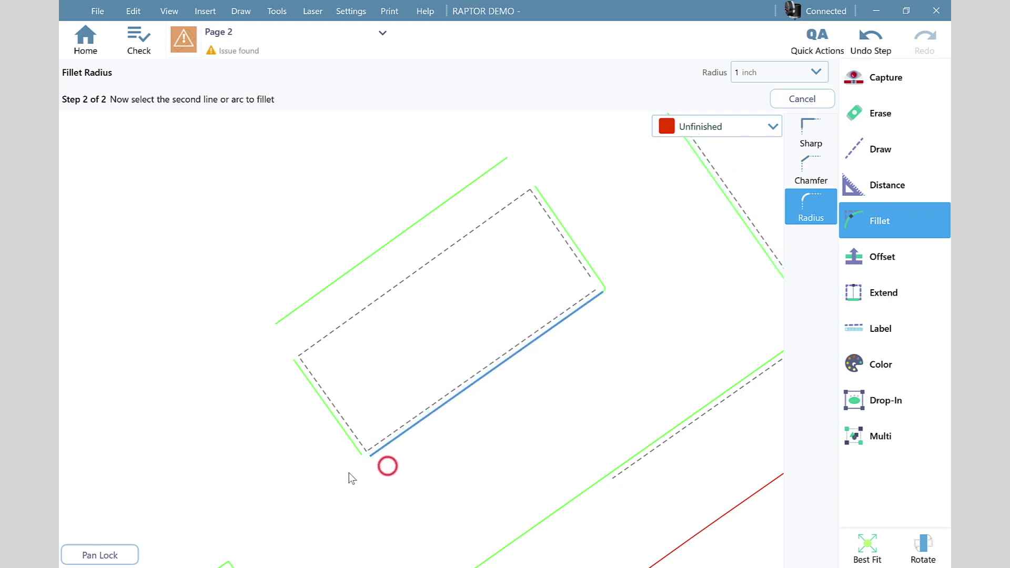
{"action": "scroll", "coordinate": [345, 466], "scroll_direction": "up", "scroll_amount": 2}
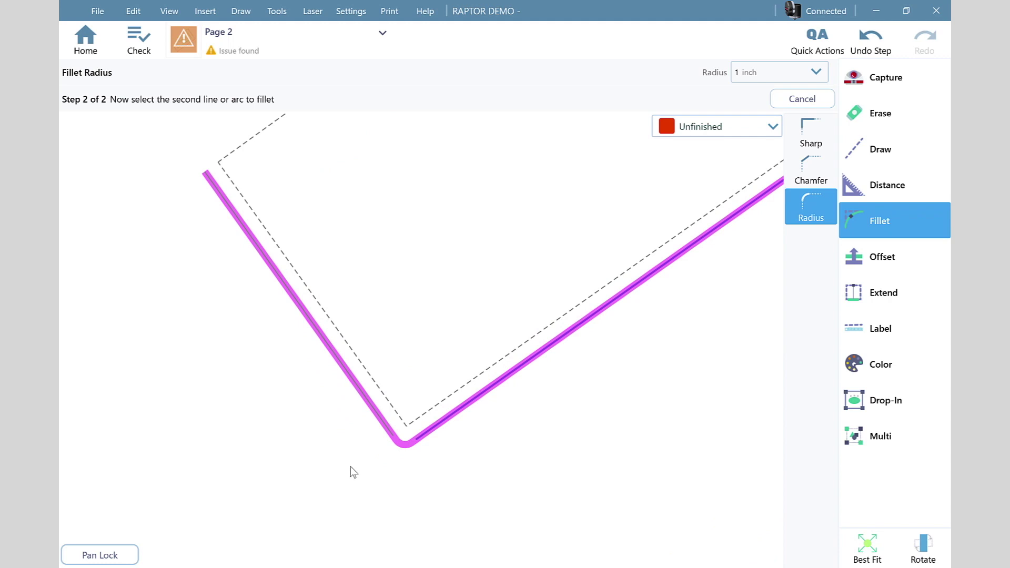
{"action": "left_click", "coordinate": [368, 418]}
{"action": "scroll", "coordinate": [316, 329], "scroll_direction": "down", "scroll_amount": 2}
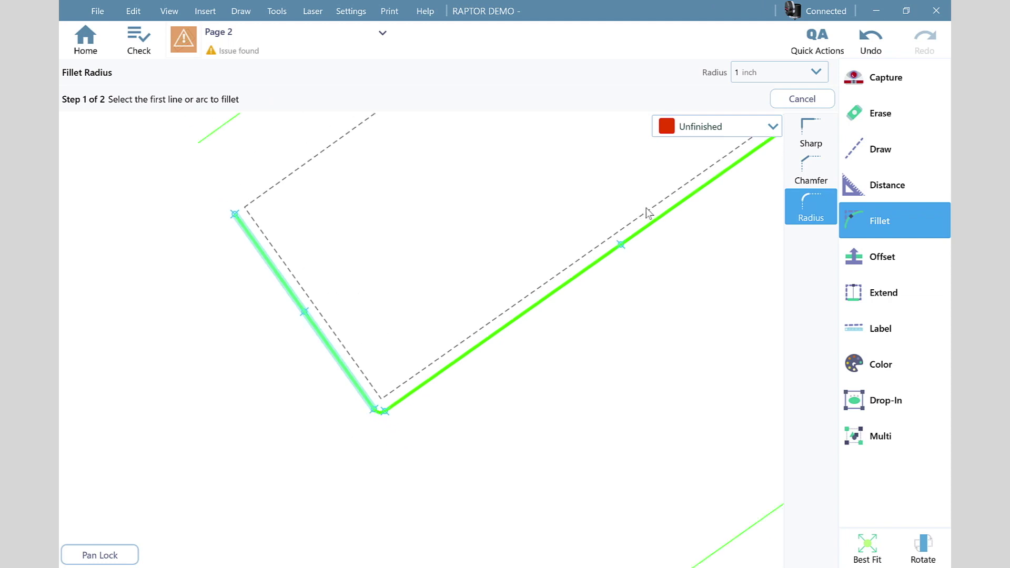
Step: Round the remaining two sink corners with a 3 inch radius fillet
{"action": "left_click", "coordinate": [764, 71]}
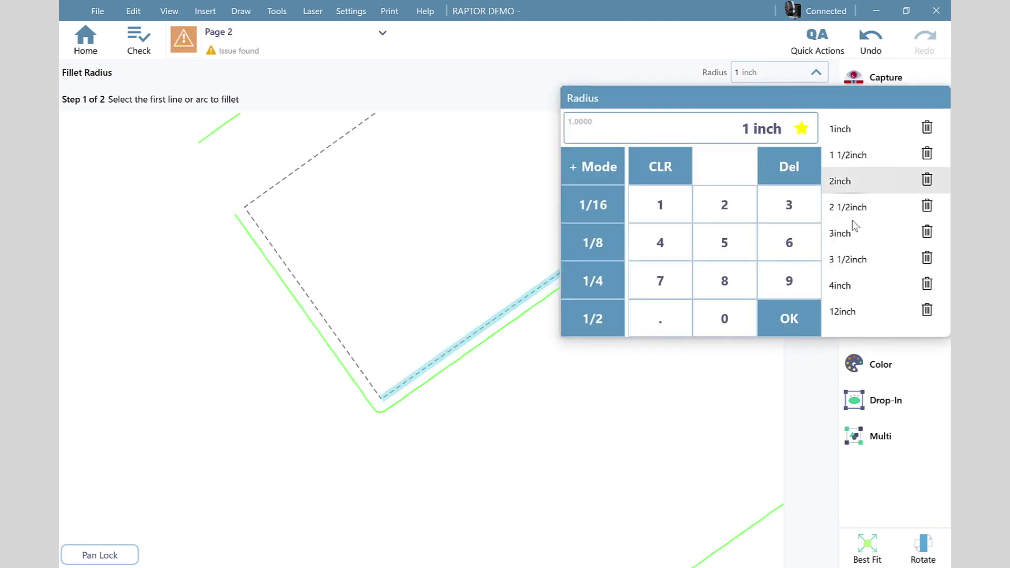
{"action": "left_click", "coordinate": [848, 232]}
{"action": "scroll", "coordinate": [515, 292], "scroll_direction": "down", "scroll_amount": 3}
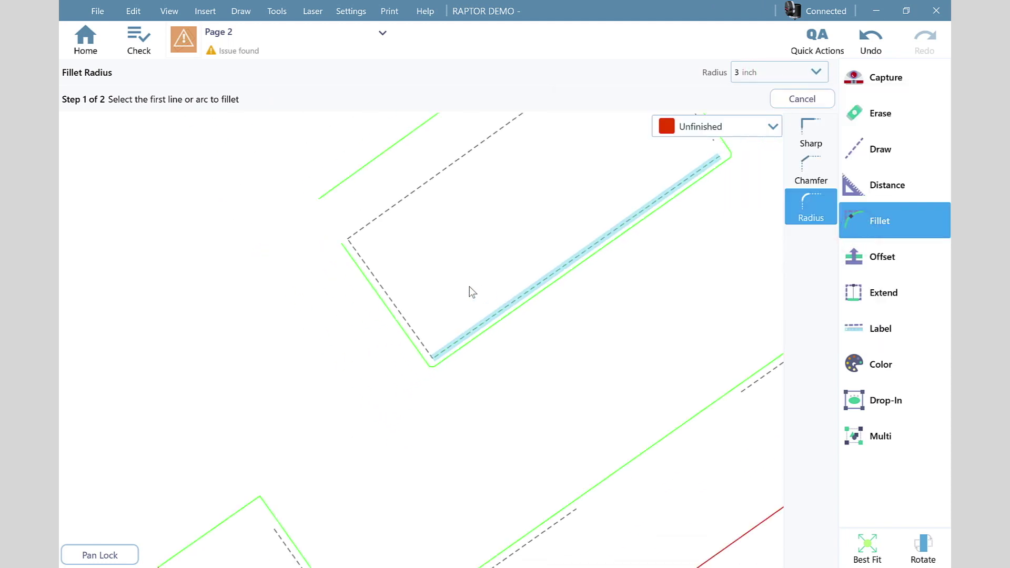
{"action": "left_click", "coordinate": [370, 284]}
{"action": "left_click", "coordinate": [370, 178]}
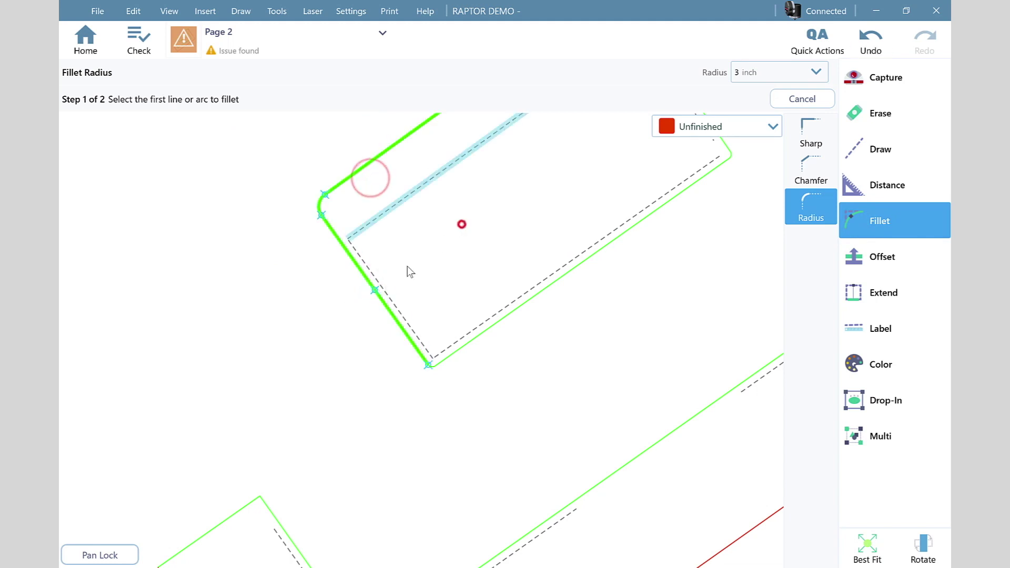
{"action": "left_click_drag", "start_coordinate": [455, 240], "coordinate": [327, 422]}
{"action": "left_click", "coordinate": [459, 198]}
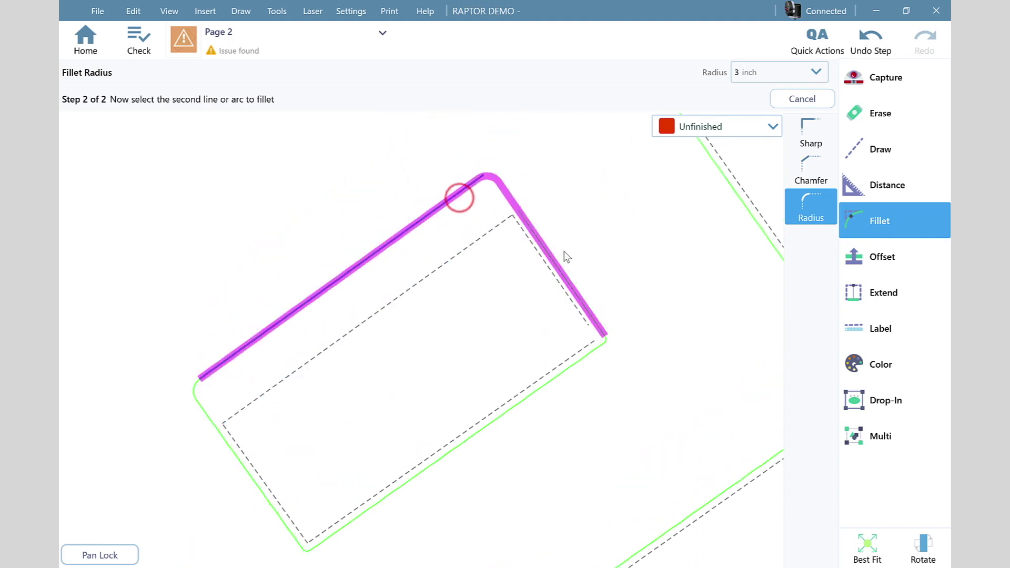
{"action": "left_click", "coordinate": [564, 251]}
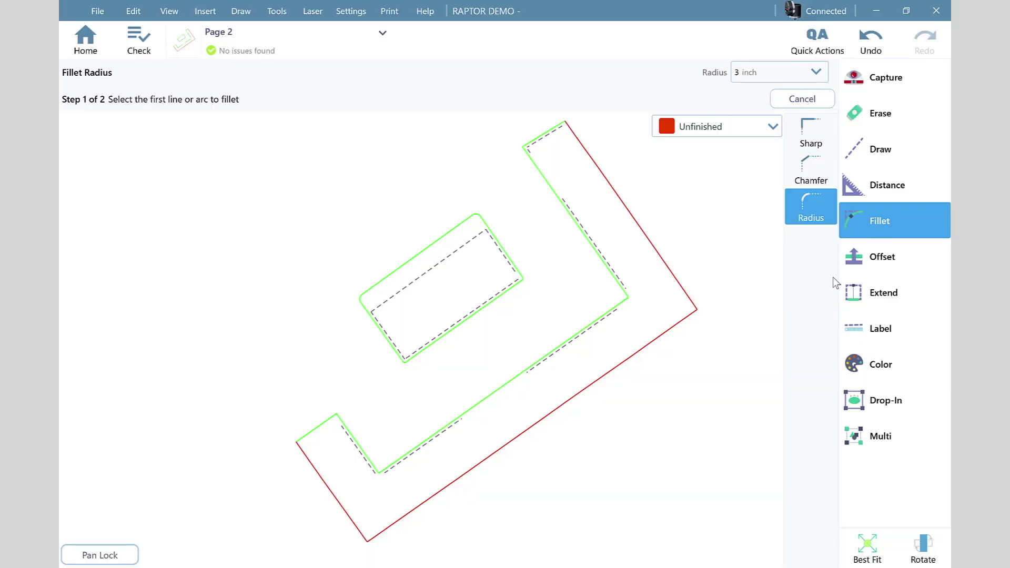
Step: Start a 30 1/16-inch Width and Depth opening on the countertop's front edge
{"action": "left_click", "coordinate": [929, 79]}
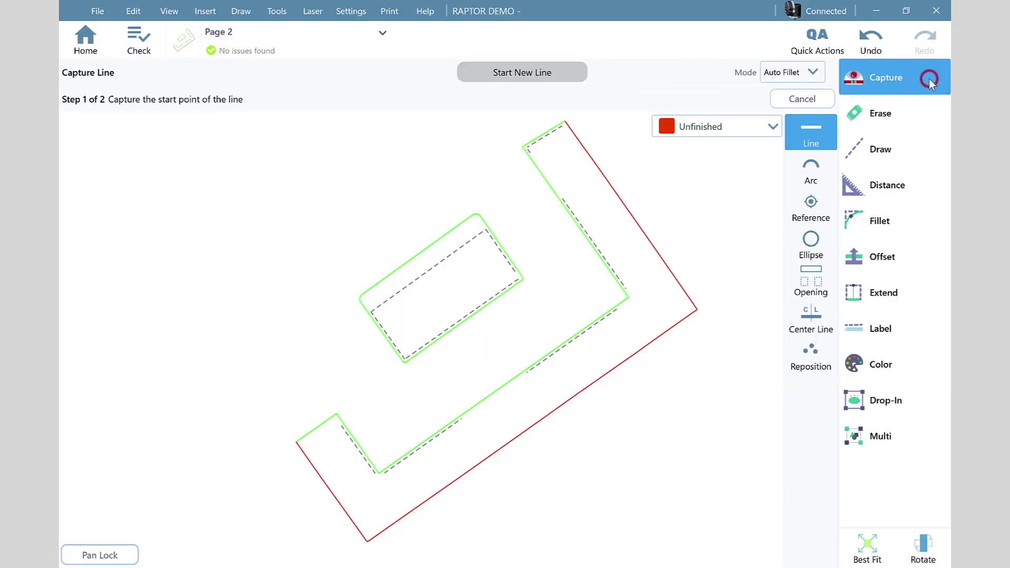
{"action": "left_click", "coordinate": [818, 289]}
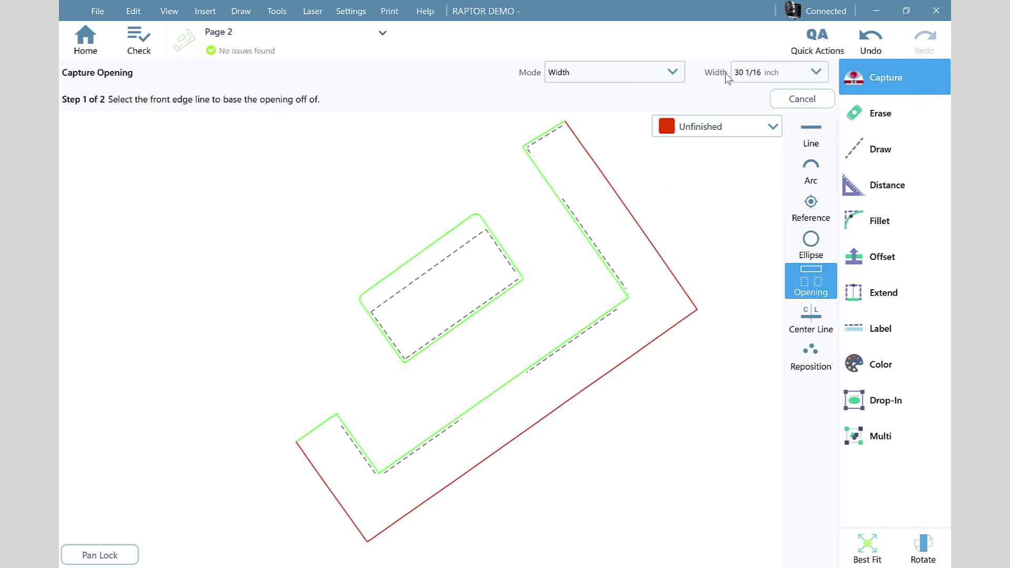
{"action": "left_click", "coordinate": [664, 77]}
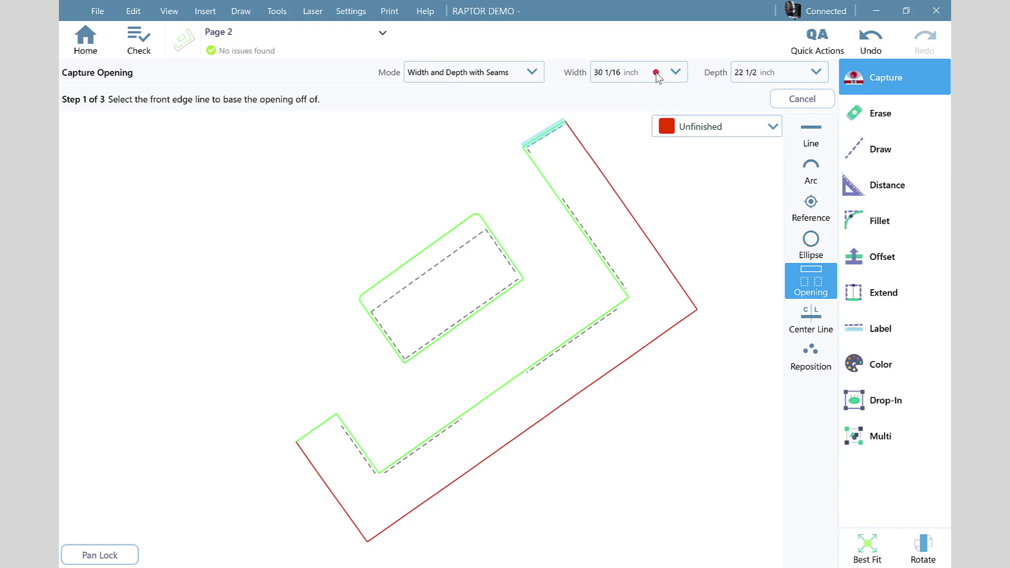
{"action": "left_click", "coordinate": [655, 72]}
{"action": "left_click", "coordinate": [652, 71]}
{"action": "left_click", "coordinate": [479, 403]}
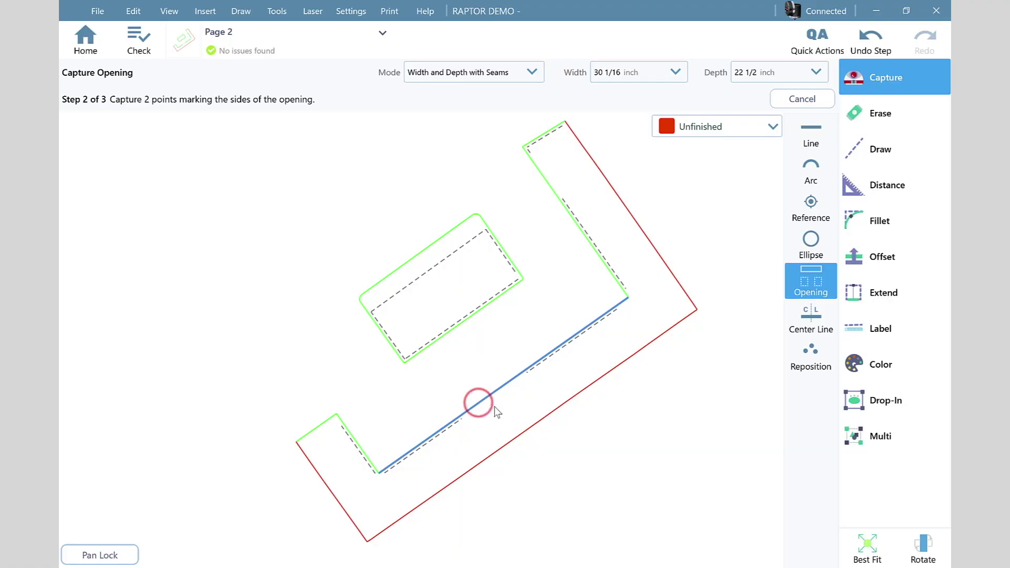
{"action": "scroll", "coordinate": [437, 413], "scroll_direction": "up", "scroll_amount": 3}
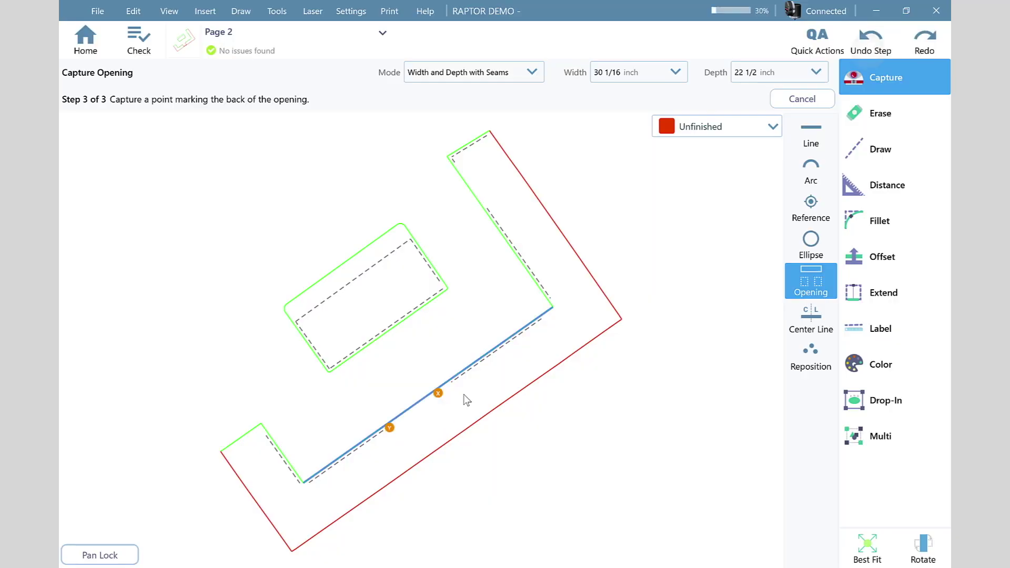
Step: Cut a Width-only opening on the long inner edge with Eased And Polished edges
{"action": "key", "text": "alt+Down"}
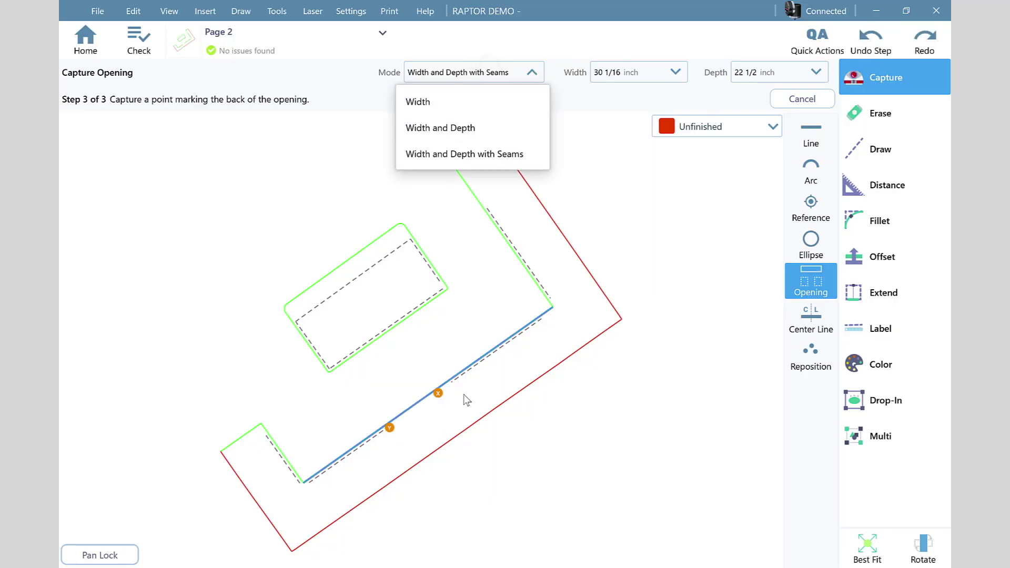
{"action": "left_click", "coordinate": [459, 107]}
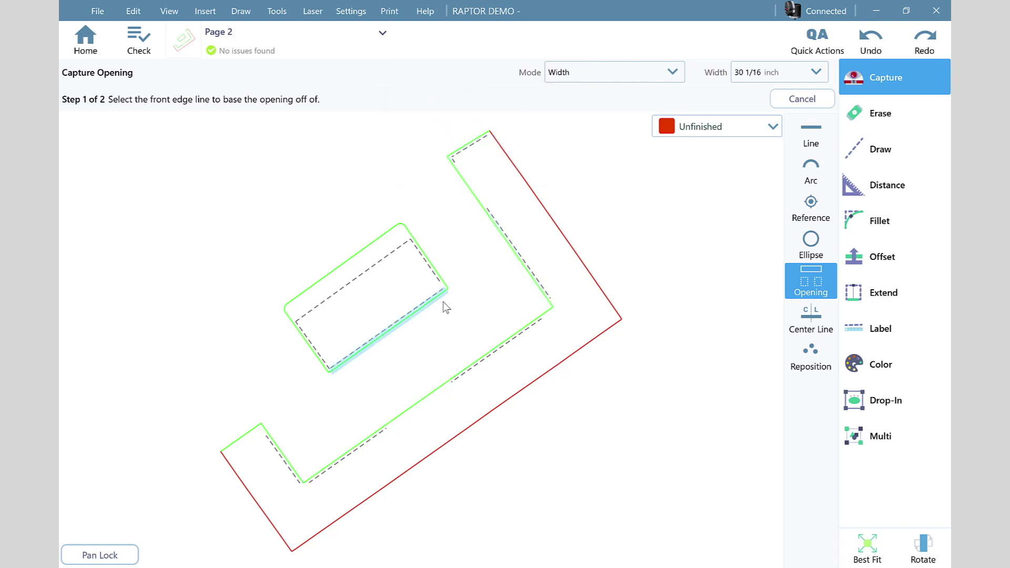
{"action": "left_click", "coordinate": [474, 362]}
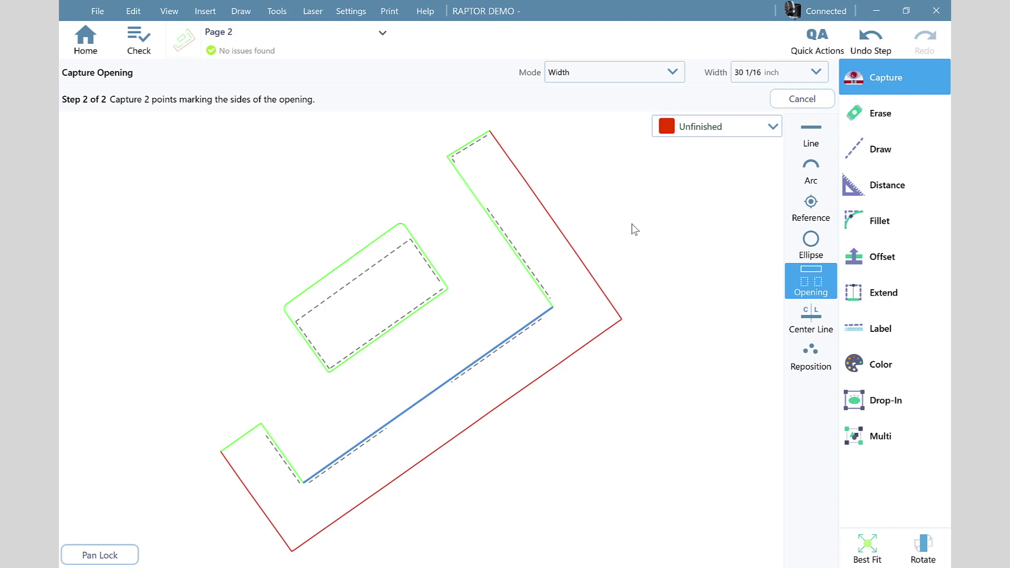
{"action": "left_click", "coordinate": [632, 224]}
{"action": "left_click", "coordinate": [695, 129]}
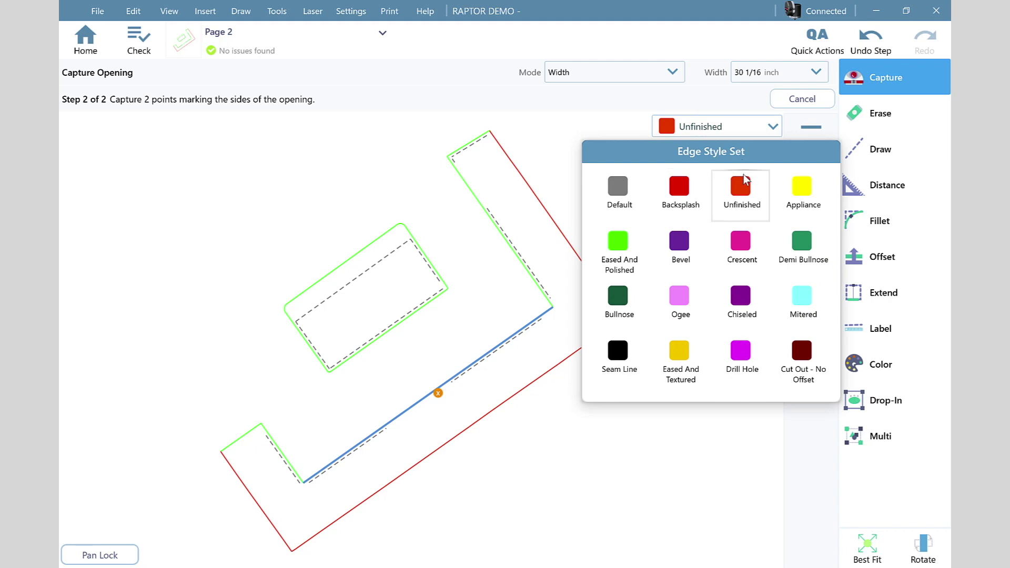
{"action": "left_click", "coordinate": [632, 255]}
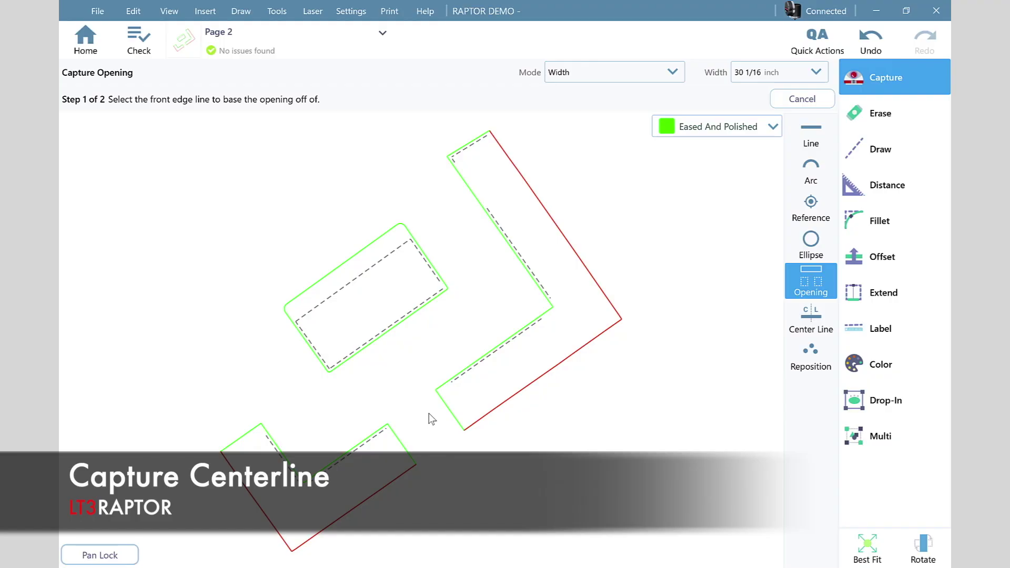
Step: Place a centerline on the right piece's inner edge, choosing its side and origin point
{"action": "left_click", "coordinate": [884, 78]}
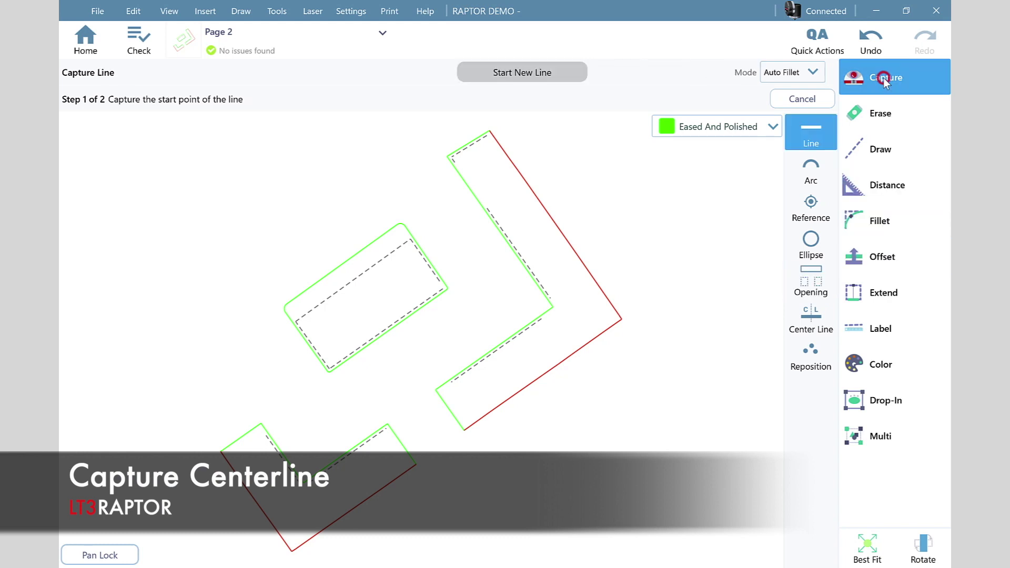
{"action": "left_click", "coordinate": [810, 316]}
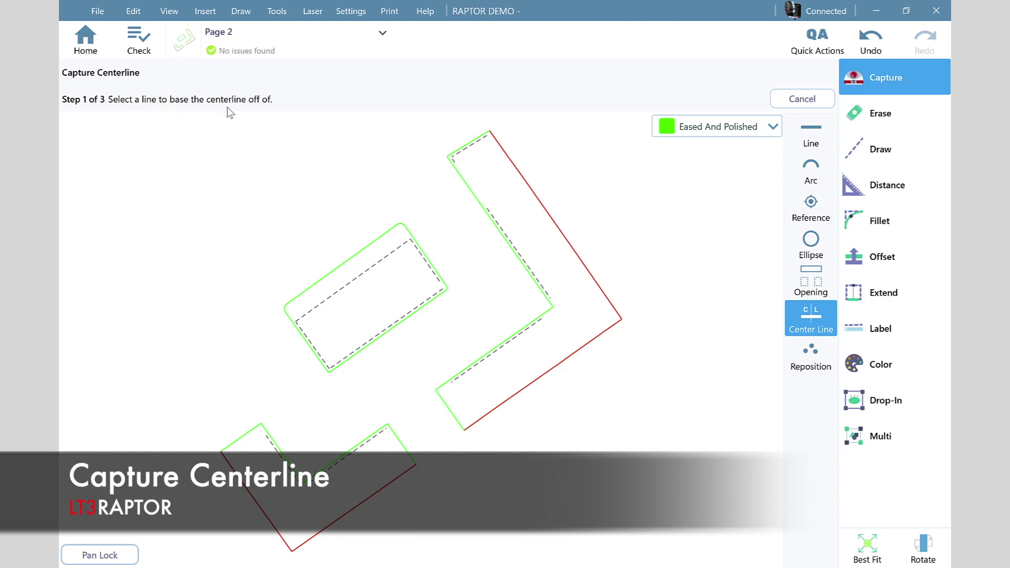
{"action": "left_click", "coordinate": [485, 241]}
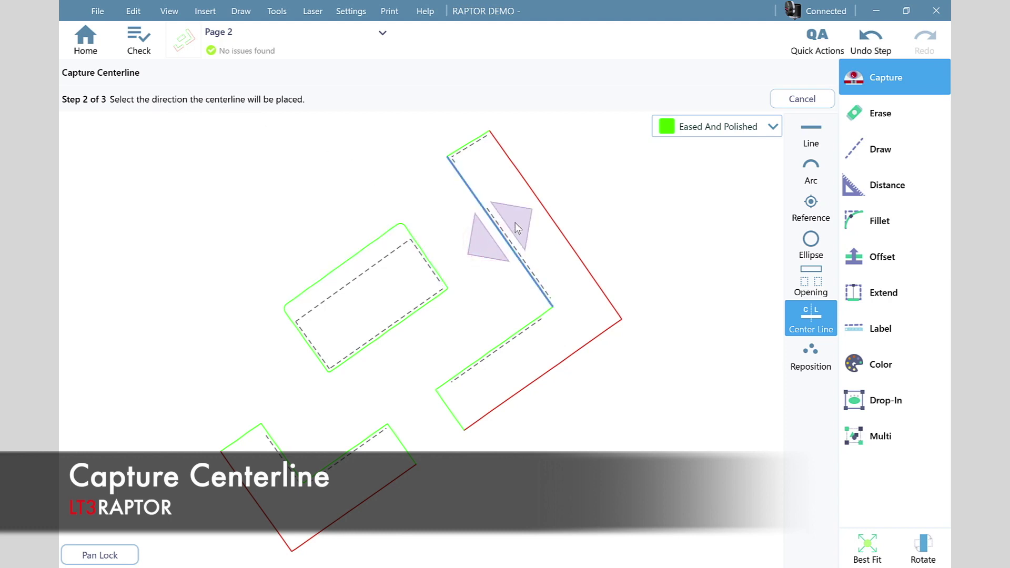
{"action": "left_click", "coordinate": [515, 224]}
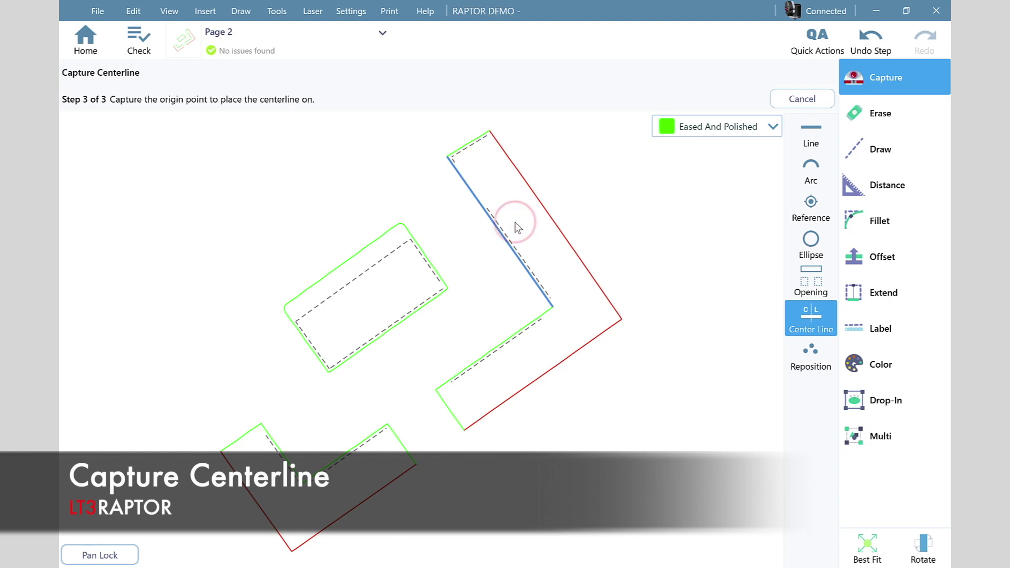
{"action": "left_click", "coordinate": [511, 334]}
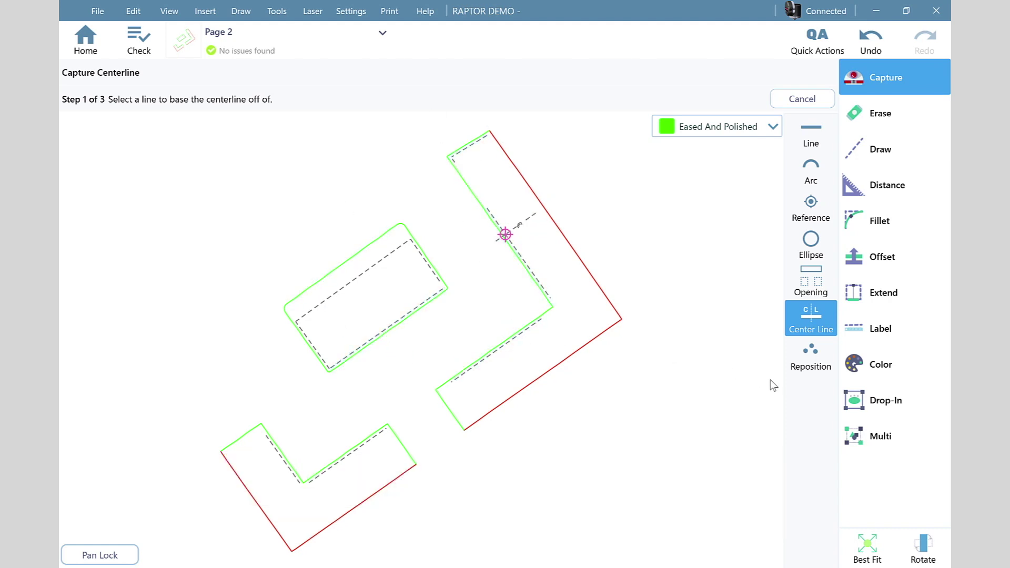
{"action": "scroll", "coordinate": [506, 235], "scroll_direction": "up", "scroll_amount": 5}
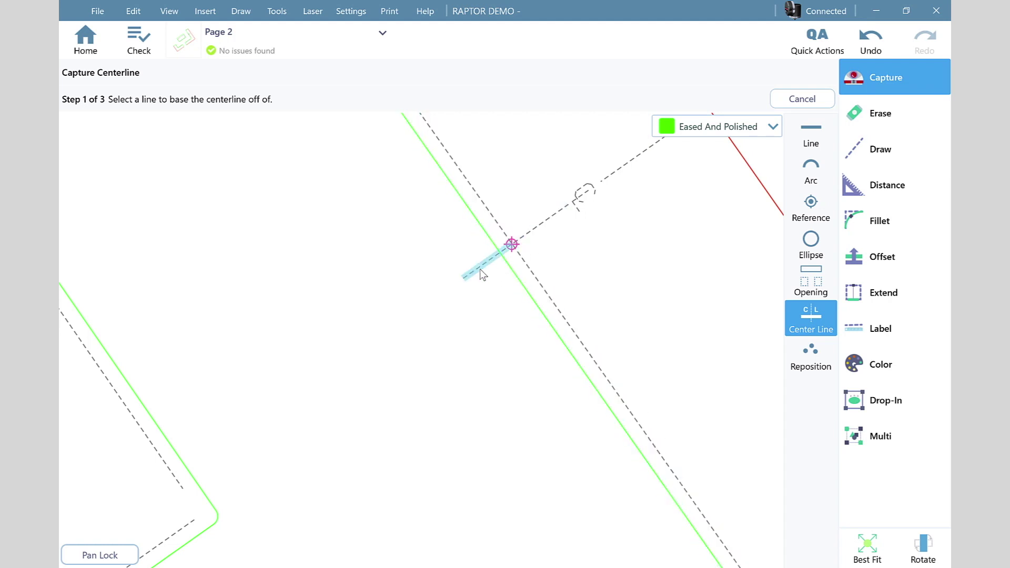
{"action": "scroll", "coordinate": [481, 273], "scroll_direction": "down", "scroll_amount": 5}
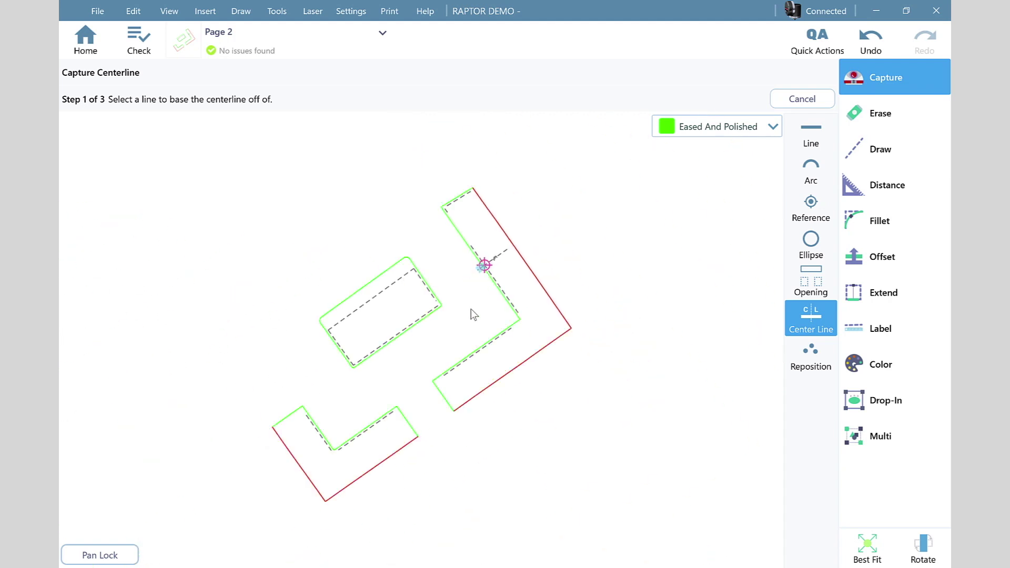
{"action": "left_click_drag", "start_coordinate": [447, 346], "coordinate": [474, 333]}
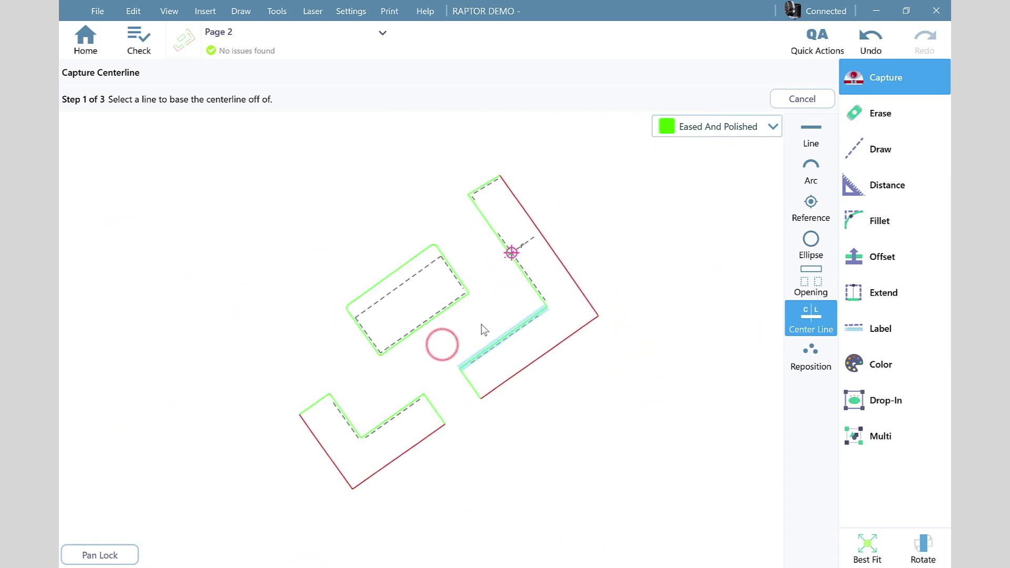
Step: Show vertex angle labels and zoom in on the upper countertop piece's short top edge
{"action": "left_click", "coordinate": [173, 12]}
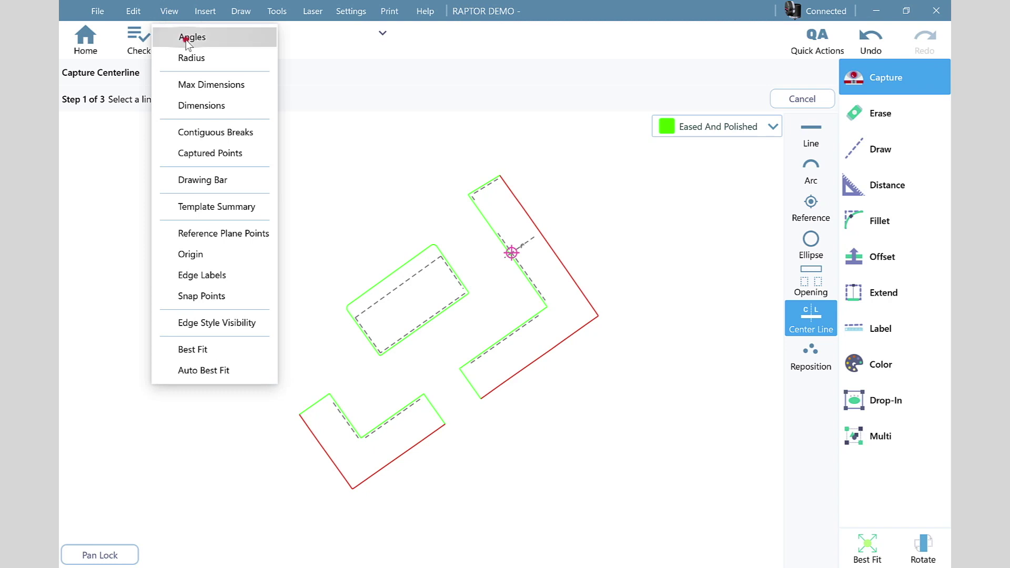
{"action": "left_click", "coordinate": [187, 42]}
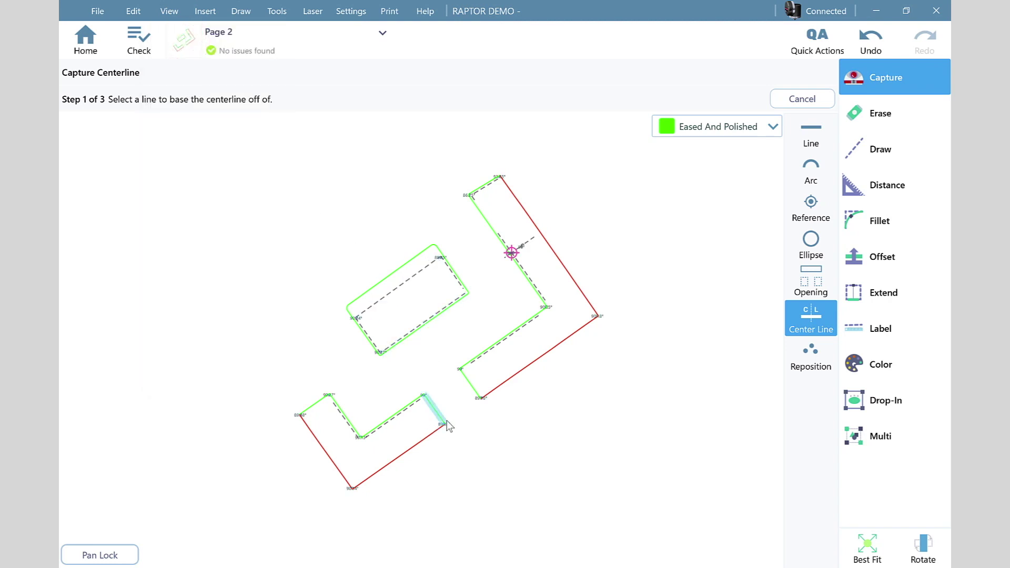
{"action": "scroll", "coordinate": [447, 421], "scroll_direction": "up", "scroll_amount": 5}
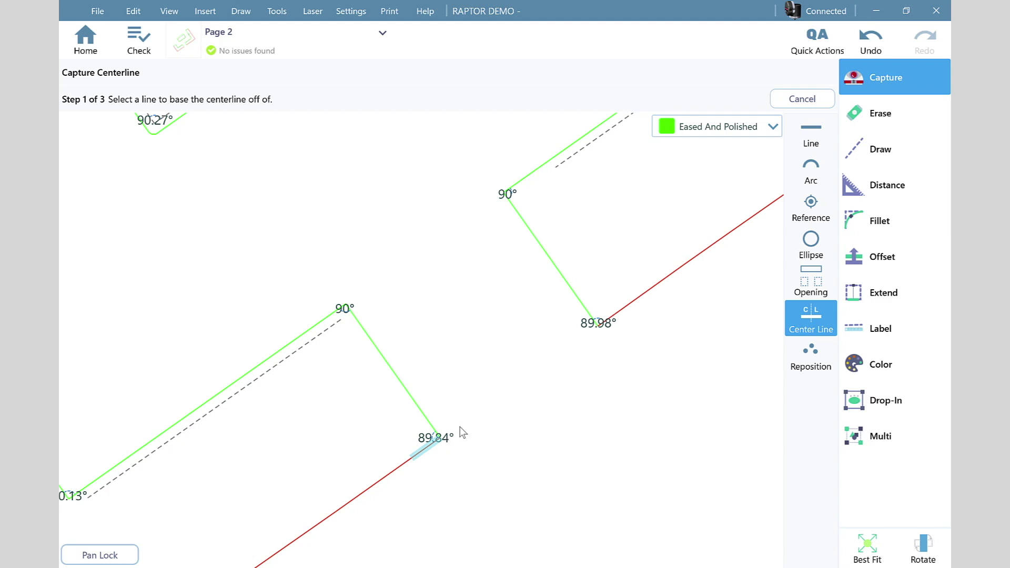
{"action": "scroll", "coordinate": [460, 427], "scroll_direction": "down", "scroll_amount": 3}
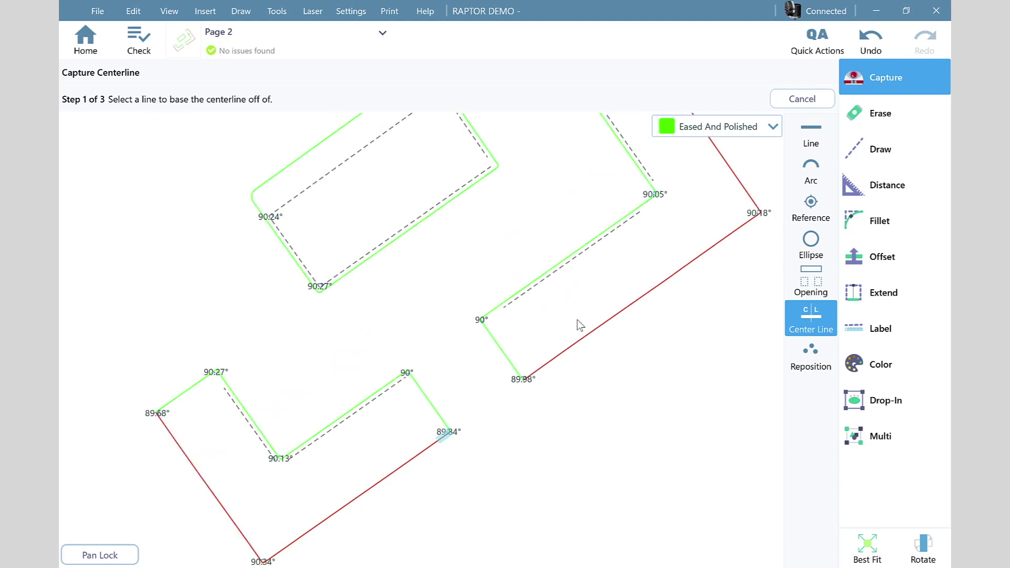
{"action": "left_click_drag", "start_coordinate": [607, 318], "coordinate": [640, 354]}
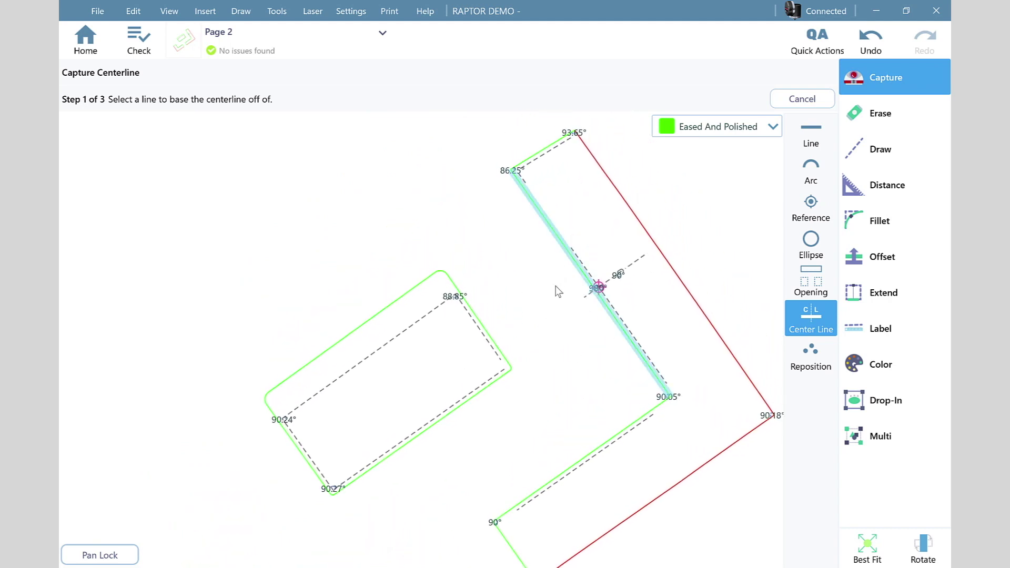
{"action": "left_click_drag", "start_coordinate": [517, 178], "coordinate": [508, 261]}
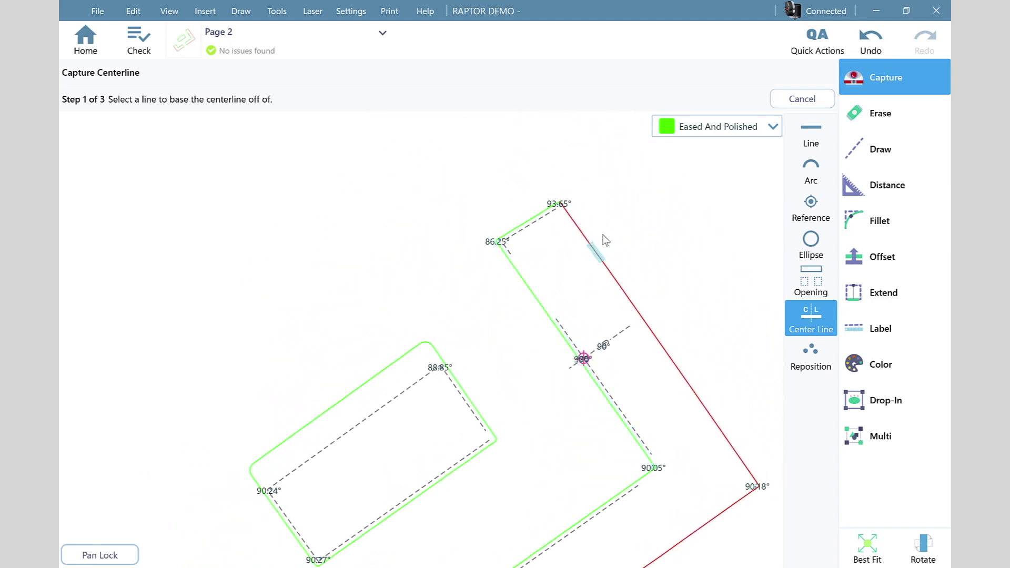
{"action": "scroll", "coordinate": [523, 252], "scroll_direction": "up", "scroll_amount": 2}
{"action": "scroll", "coordinate": [521, 245], "scroll_direction": "up", "scroll_amount": 3}
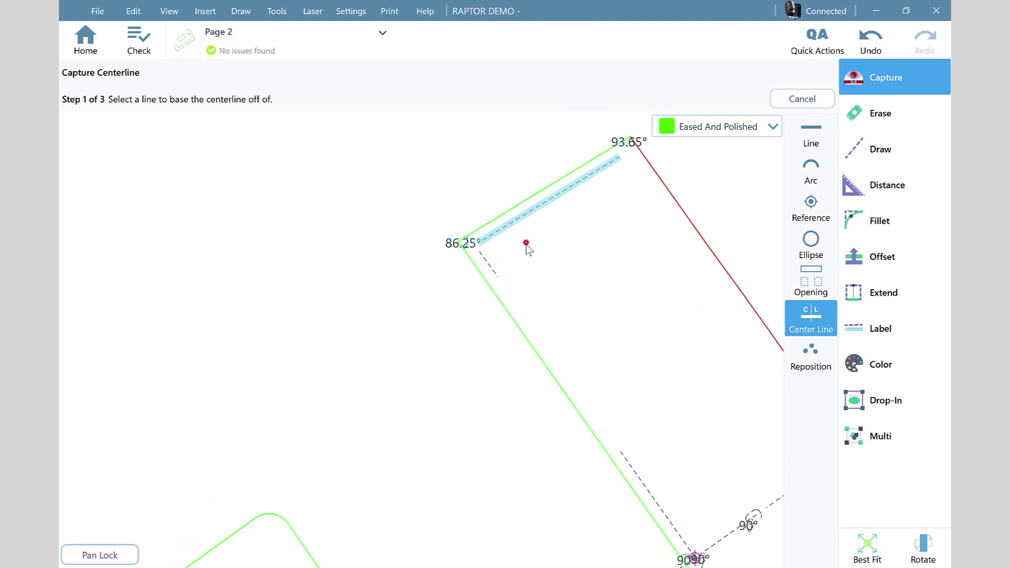
{"action": "left_click_drag", "start_coordinate": [528, 246], "coordinate": [498, 317]}
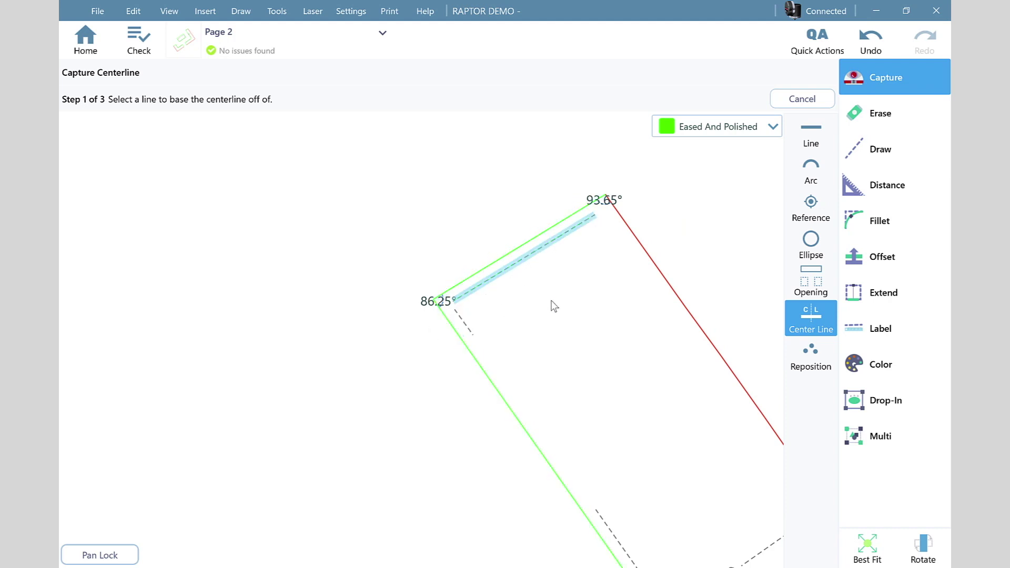
Step: Draw a one-point perpendicular line from the left corner, then erase the extra line
{"action": "left_click", "coordinate": [871, 150]}
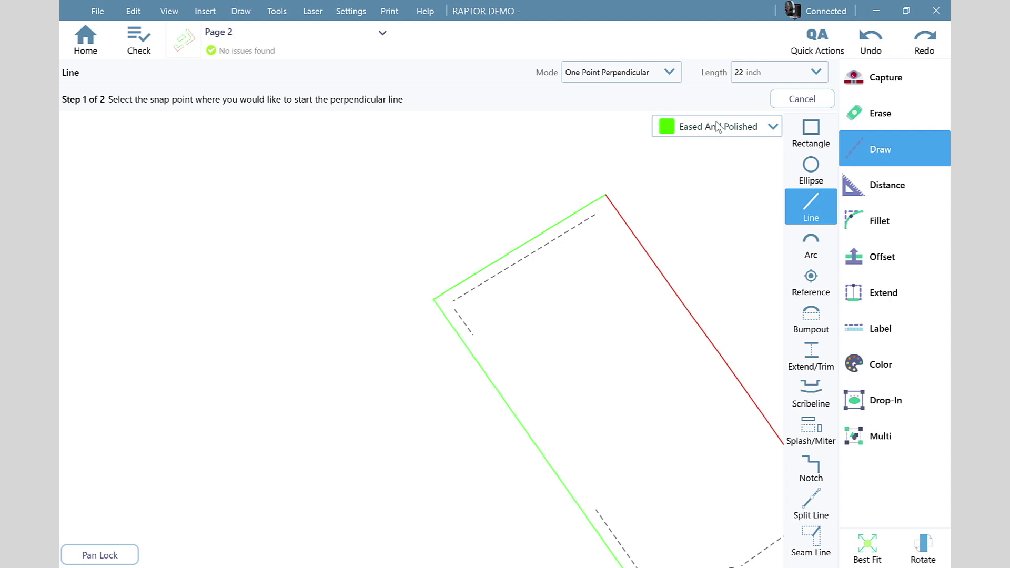
{"action": "left_click", "coordinate": [597, 73]}
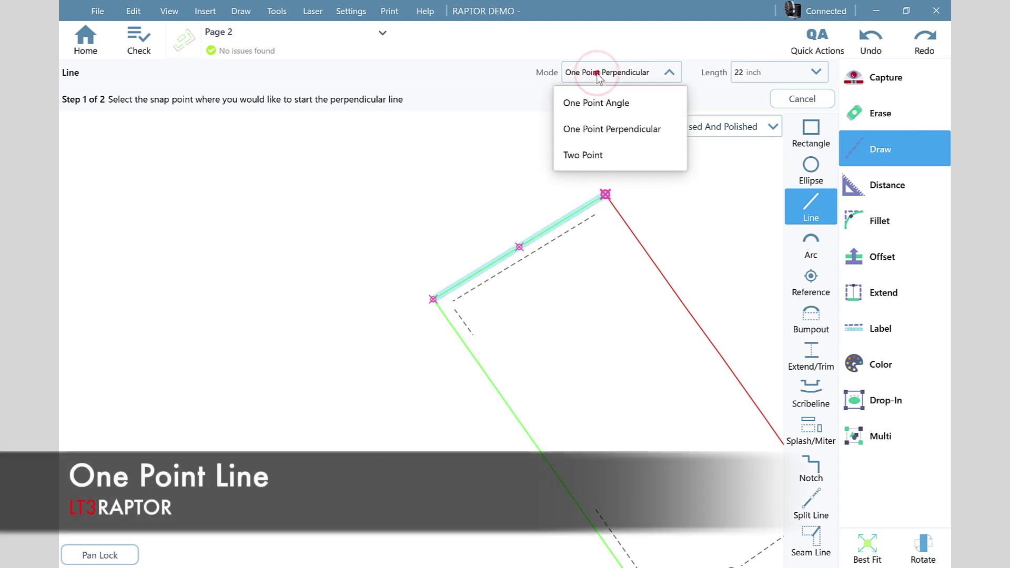
{"action": "left_click", "coordinate": [598, 73]}
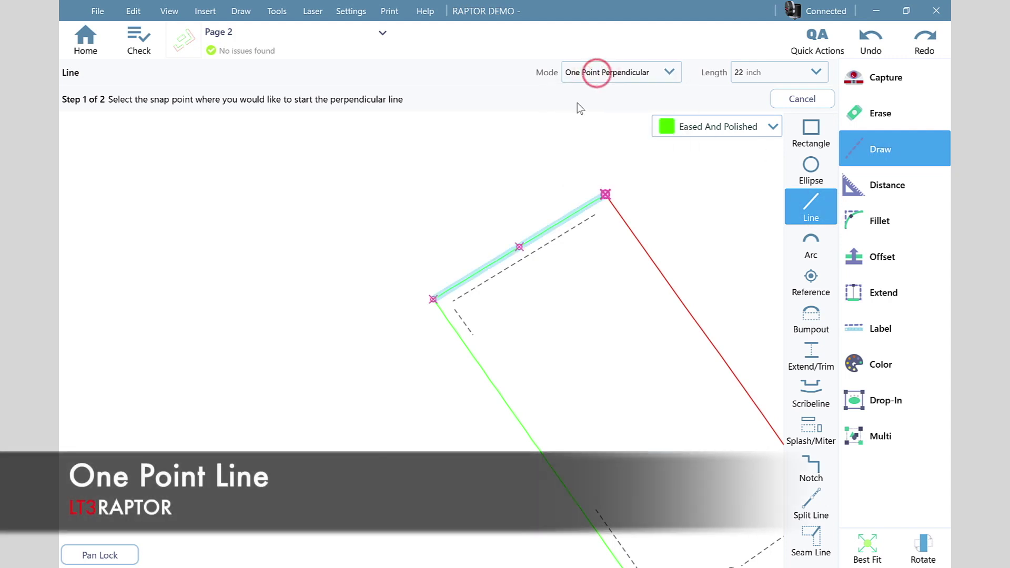
{"action": "left_click", "coordinate": [434, 324]}
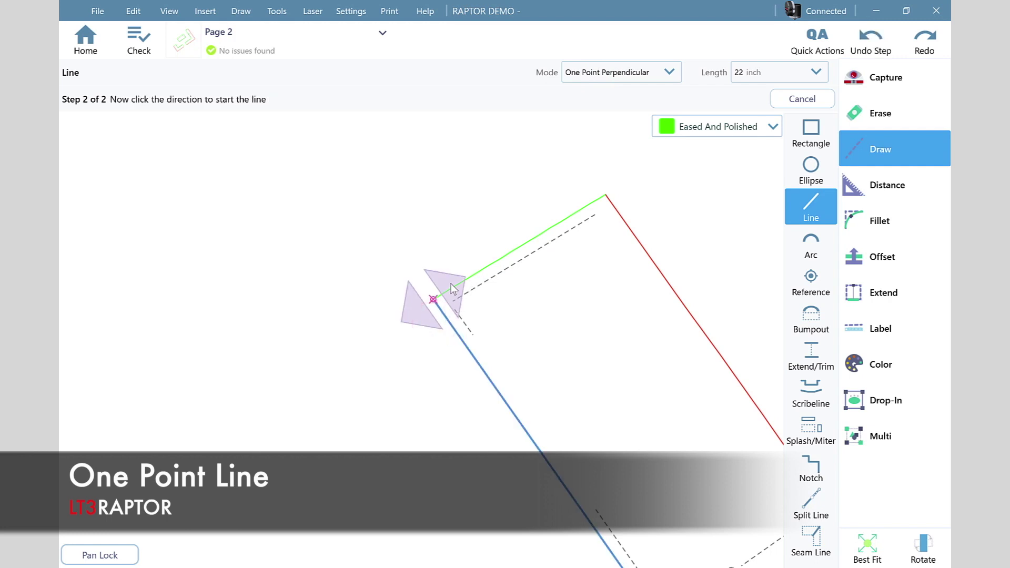
{"action": "left_click", "coordinate": [451, 285]}
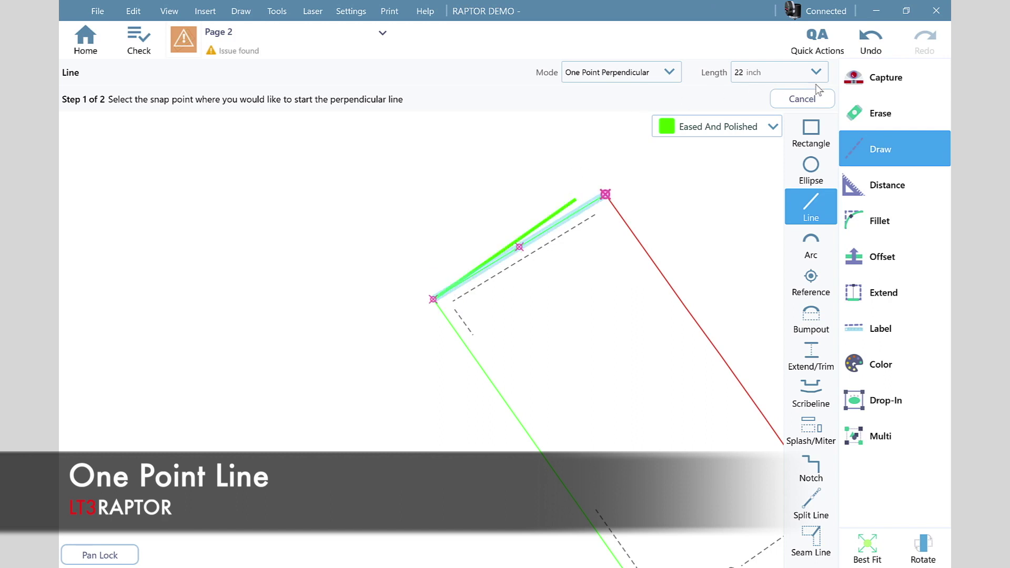
{"action": "left_click", "coordinate": [862, 116]}
{"action": "left_click", "coordinate": [570, 218]}
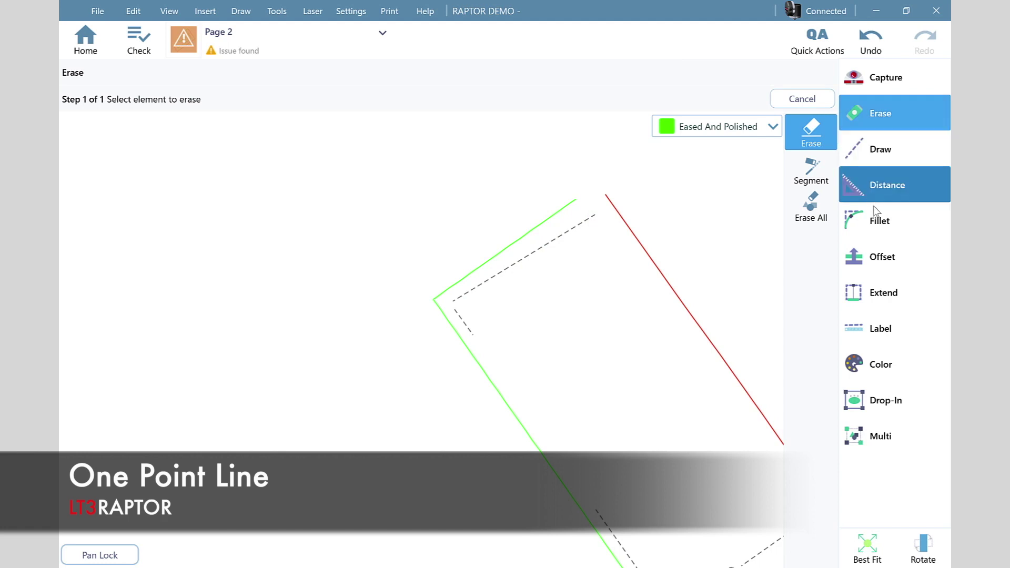
Step: Join the red wall edge and the top edge in a sharp corner and toggle angle labels
{"action": "left_click", "coordinate": [873, 223]}
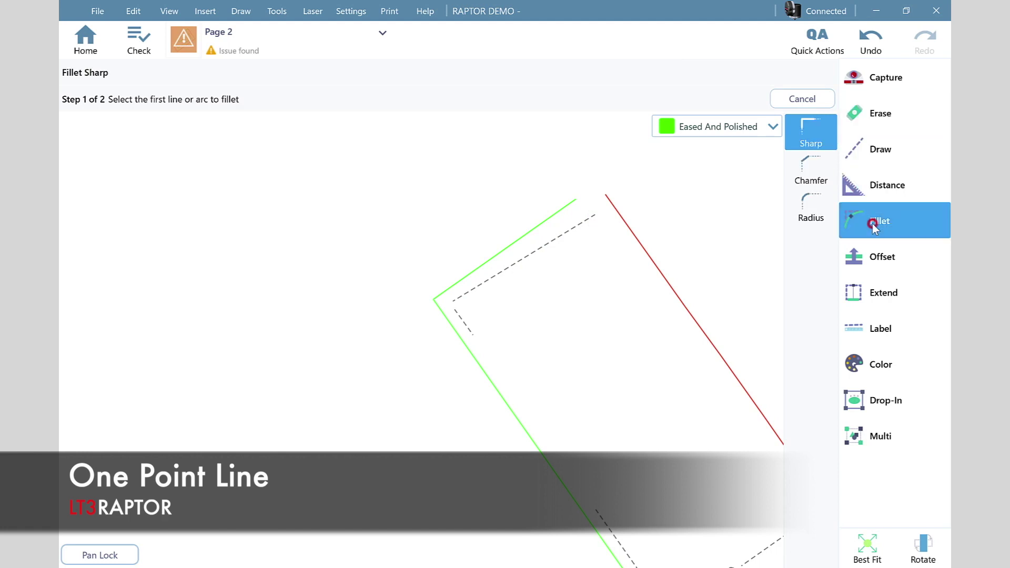
{"action": "left_click", "coordinate": [731, 345]}
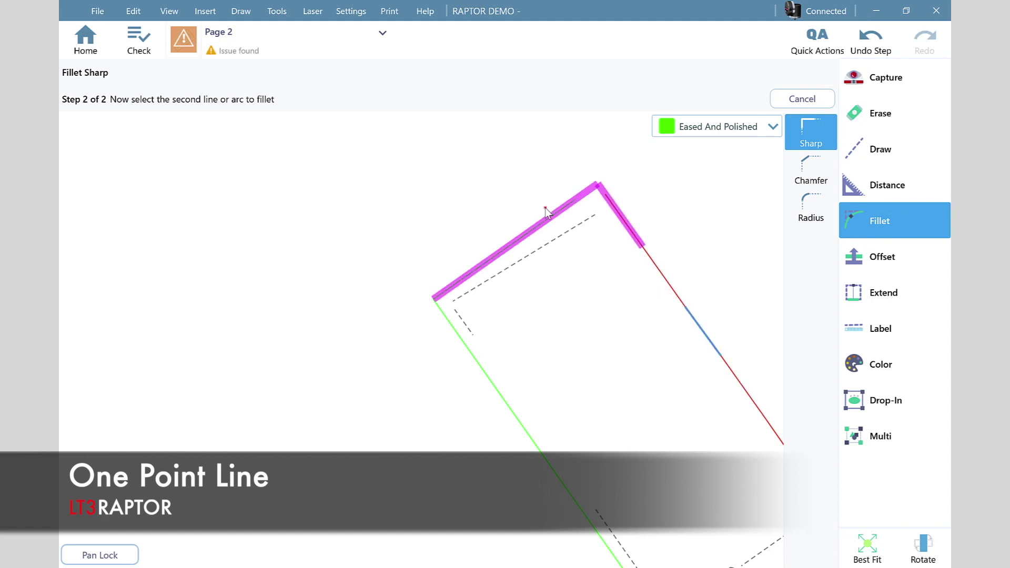
{"action": "left_click", "coordinate": [546, 209]}
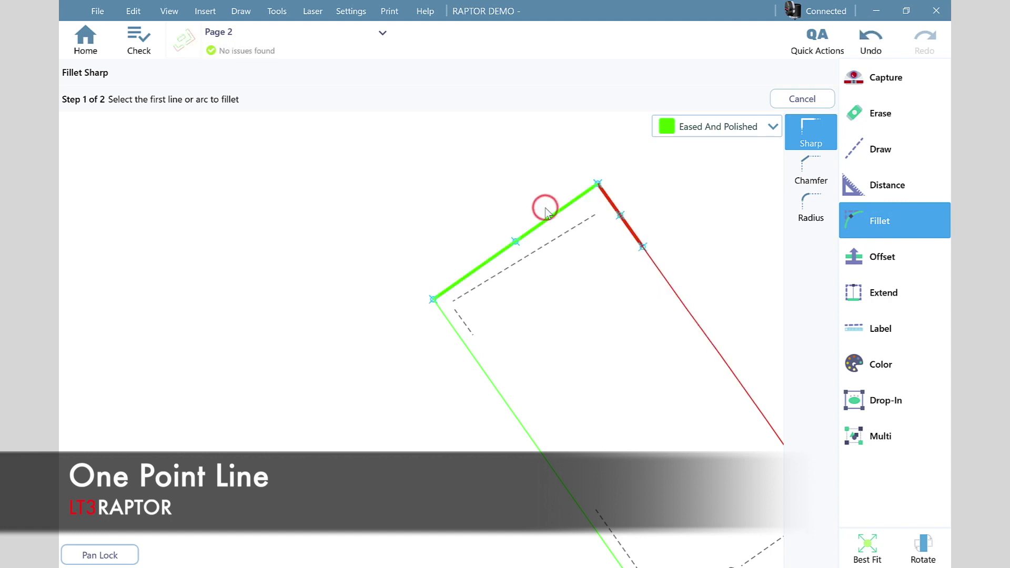
{"action": "left_click", "coordinate": [168, 12]}
{"action": "left_click", "coordinate": [181, 35]}
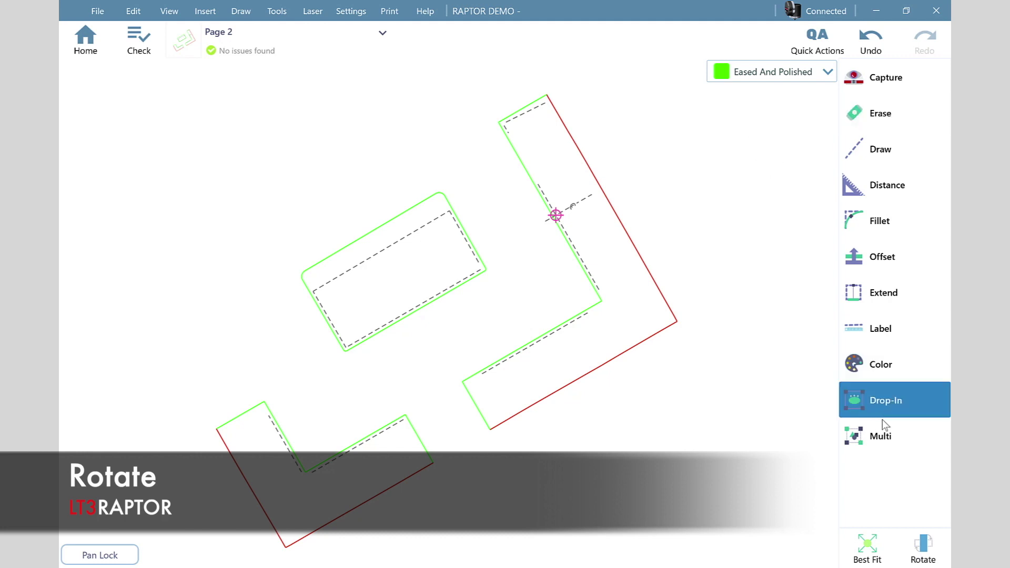
Step: Rotate the page and orient it to the green front edge at the centreline mark
{"action": "left_click", "coordinate": [930, 545]}
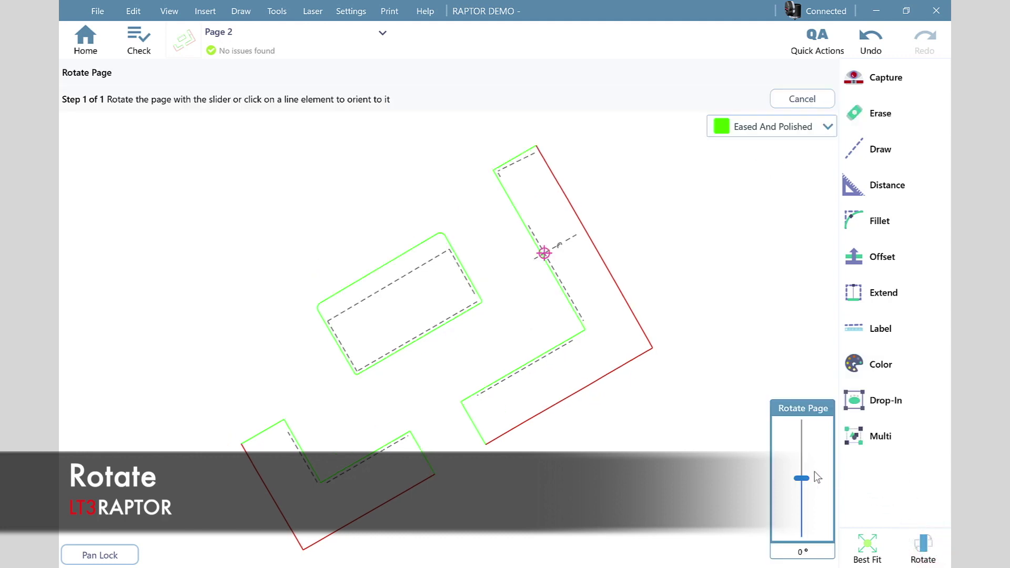
{"action": "mouse_move", "coordinate": [803, 488]}
{"action": "left_mouse_down"}
{"action": "mouse_move", "coordinate": [804, 531]}
{"action": "mouse_move", "coordinate": [825, 438]}
{"action": "mouse_move", "coordinate": [829, 474]}
{"action": "mouse_move", "coordinate": [829, 463]}
{"action": "left_mouse_up"}
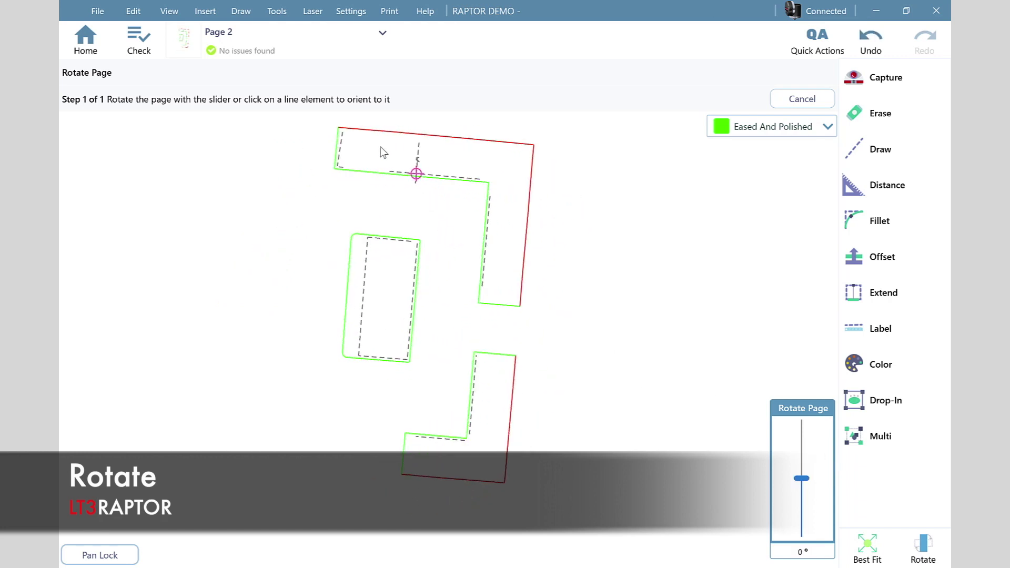
{"action": "scroll", "coordinate": [381, 149], "scroll_direction": "up", "scroll_amount": 5}
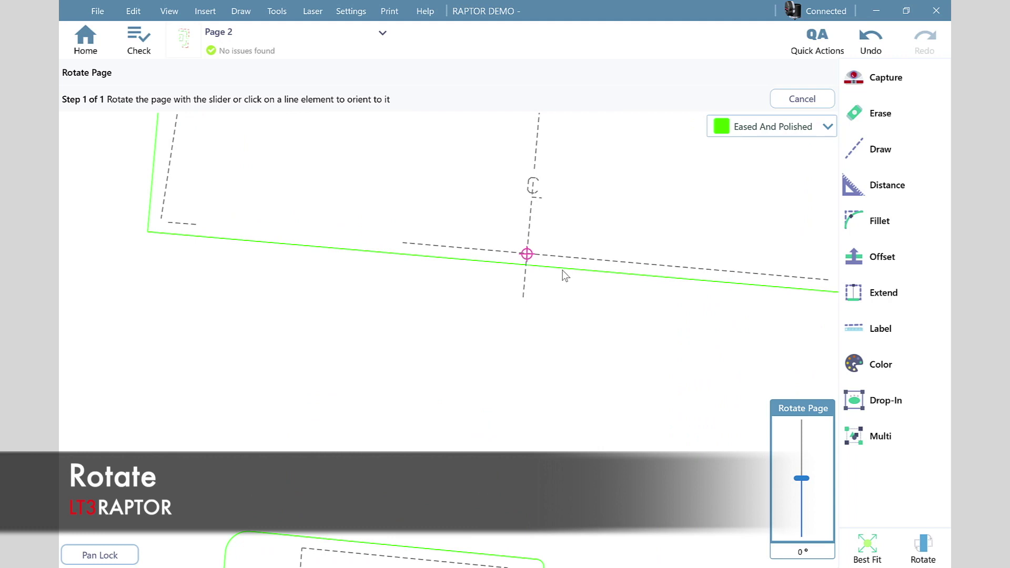
{"action": "left_click", "coordinate": [562, 271]}
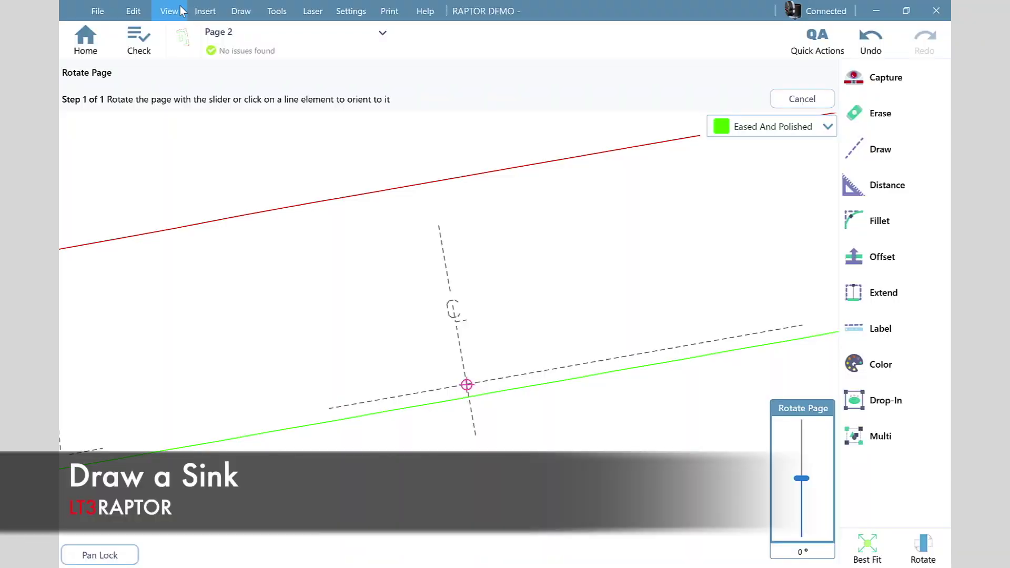
{"action": "left_click", "coordinate": [244, 36]}
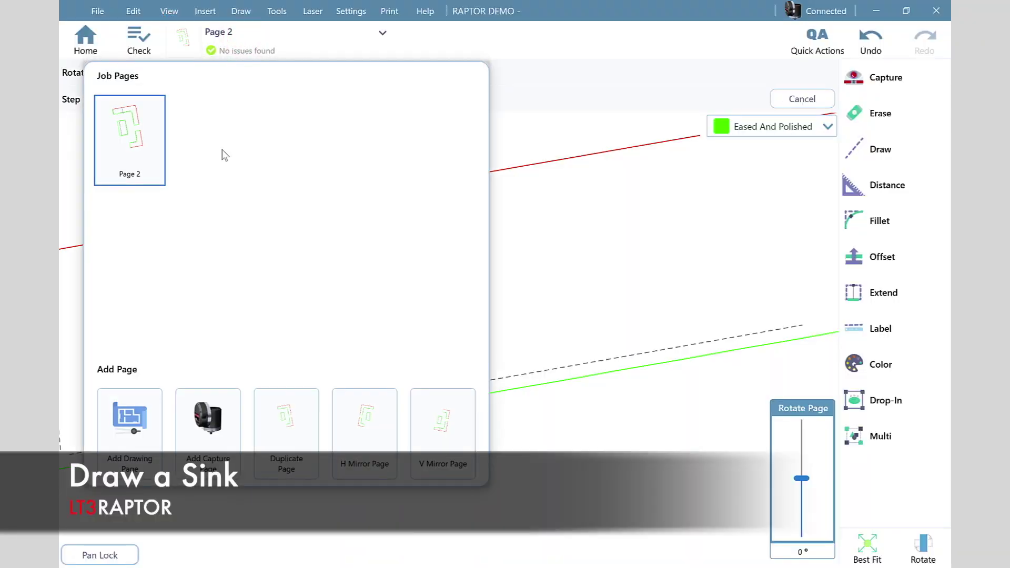
Step: Add a new blank page and place a 17 x 28 inch rectangle on it
{"action": "left_click", "coordinate": [120, 431]}
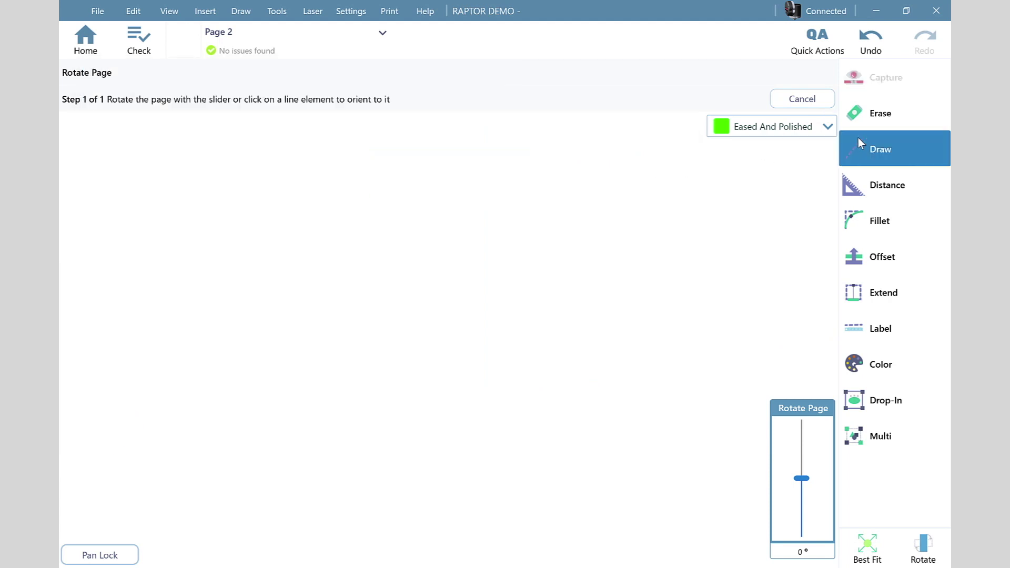
{"action": "left_click", "coordinate": [858, 138]}
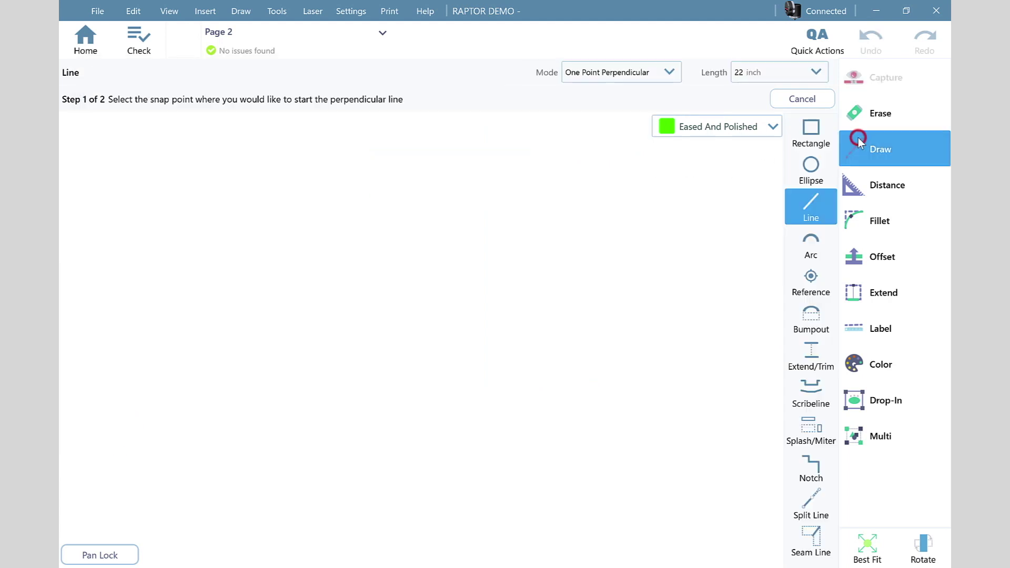
{"action": "left_click", "coordinate": [803, 136]}
{"action": "left_click", "coordinate": [479, 72]}
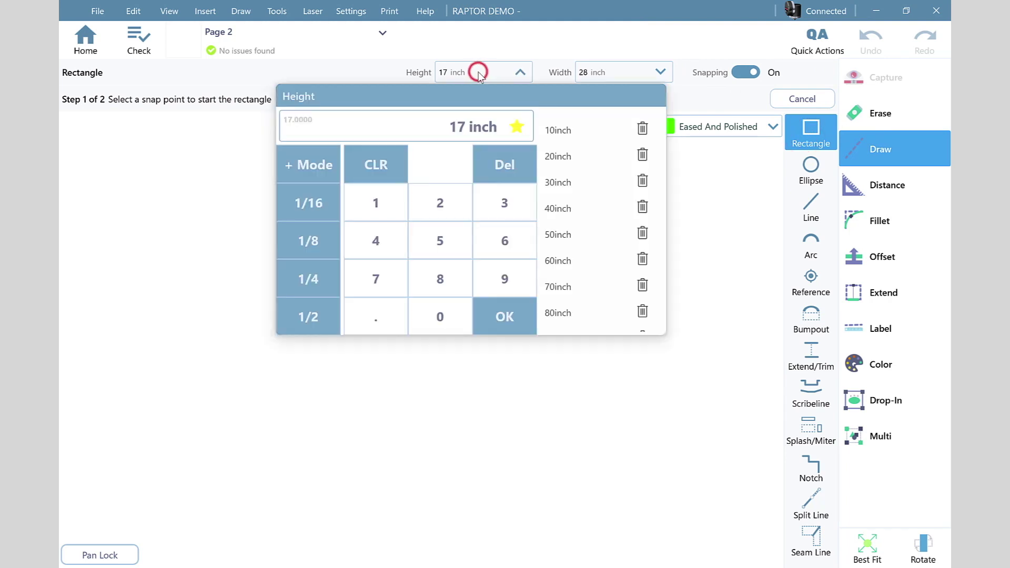
{"action": "left_click", "coordinate": [480, 72]}
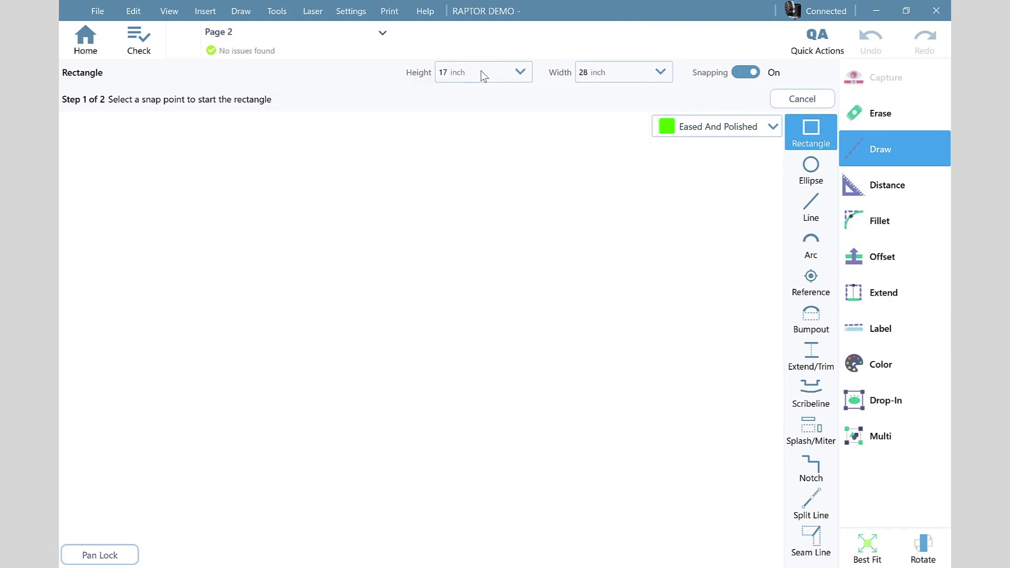
{"action": "left_click", "coordinate": [592, 72]}
{"action": "left_click", "coordinate": [592, 73]}
{"action": "left_click", "coordinate": [333, 258]}
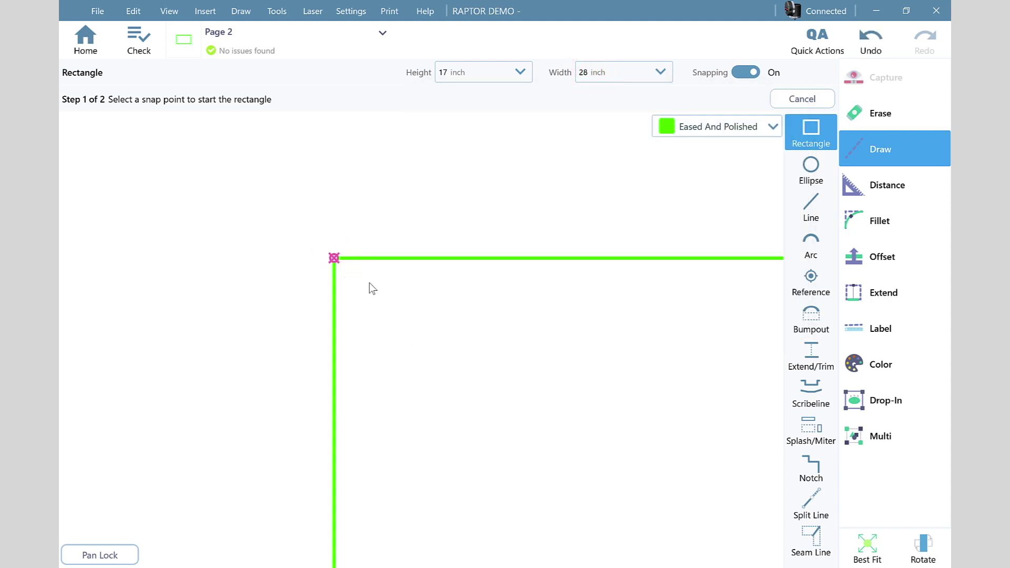
{"action": "left_click", "coordinate": [873, 549]}
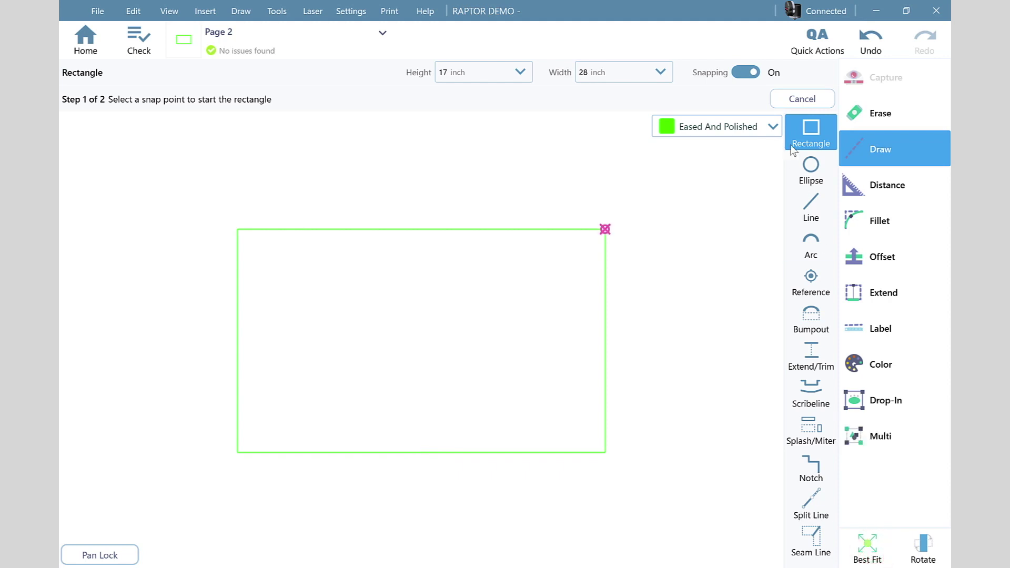
Step: Round all four rectangle corners with 1-inch radius fillets
{"action": "left_click", "coordinate": [873, 226]}
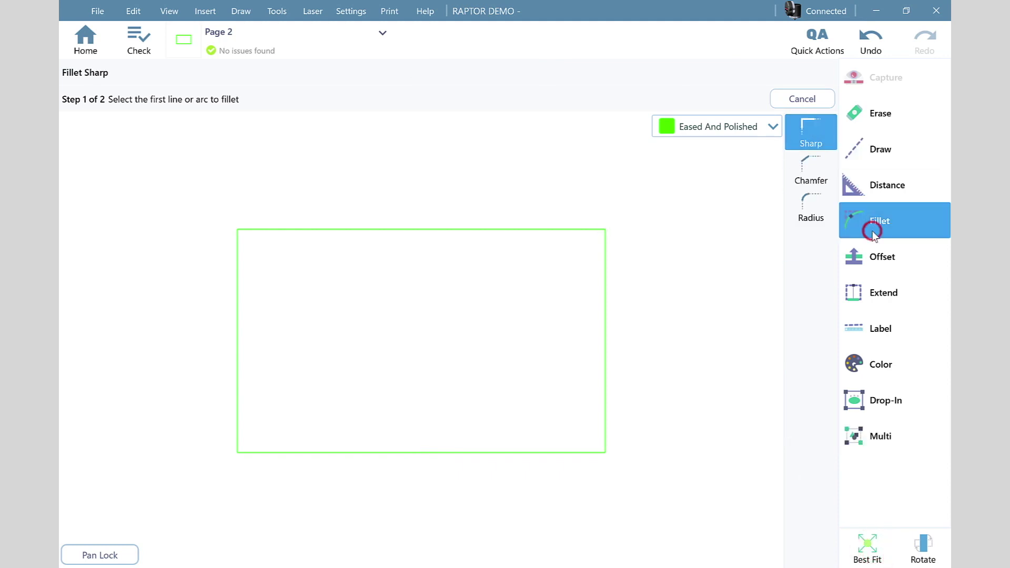
{"action": "left_click", "coordinate": [819, 207]}
{"action": "left_click", "coordinate": [776, 74]}
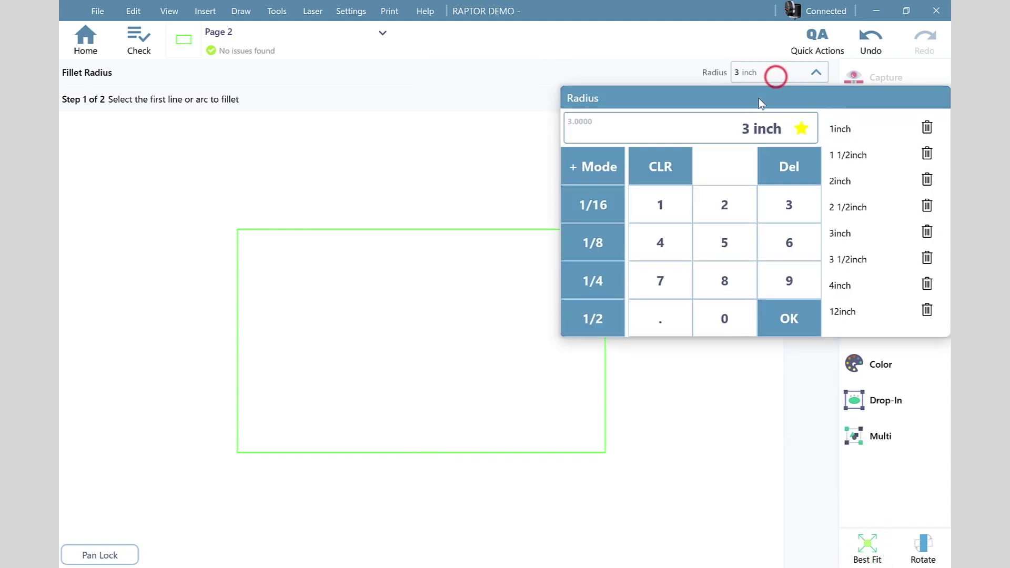
{"action": "left_click", "coordinate": [653, 207]}
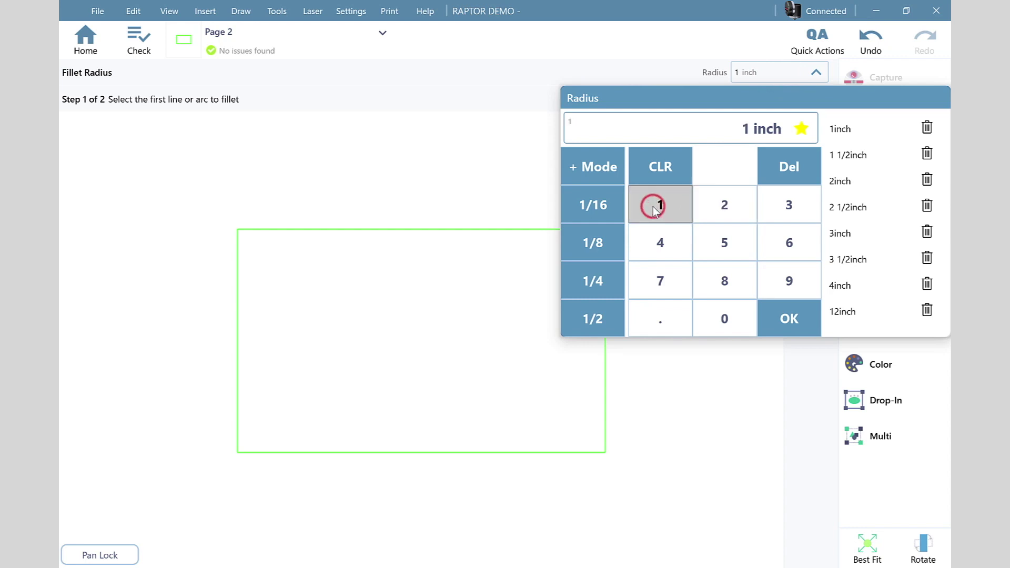
{"action": "left_click", "coordinate": [842, 129]}
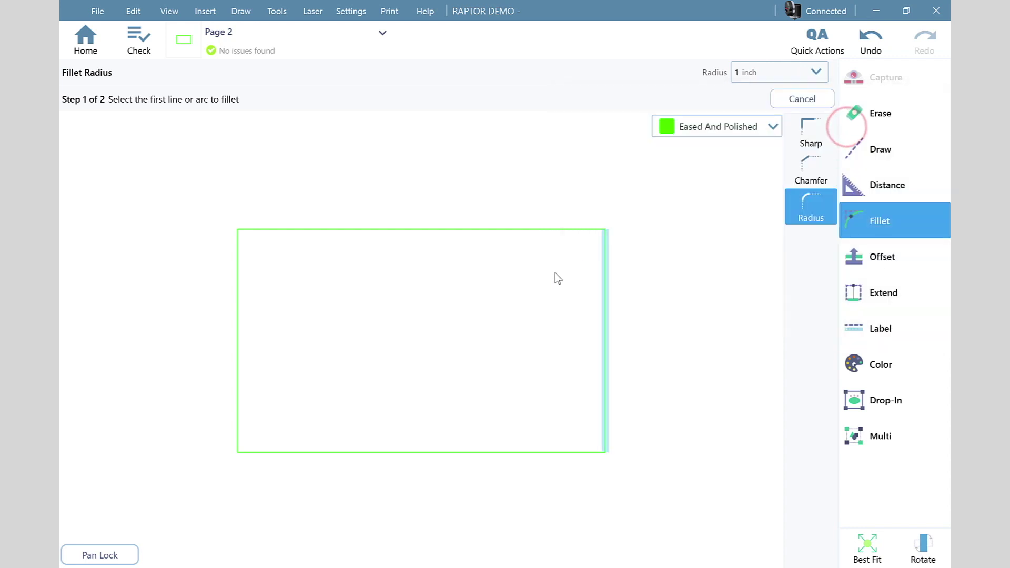
{"action": "left_click", "coordinate": [533, 259]}
{"action": "left_click", "coordinate": [571, 292]}
{"action": "left_click", "coordinate": [572, 330]}
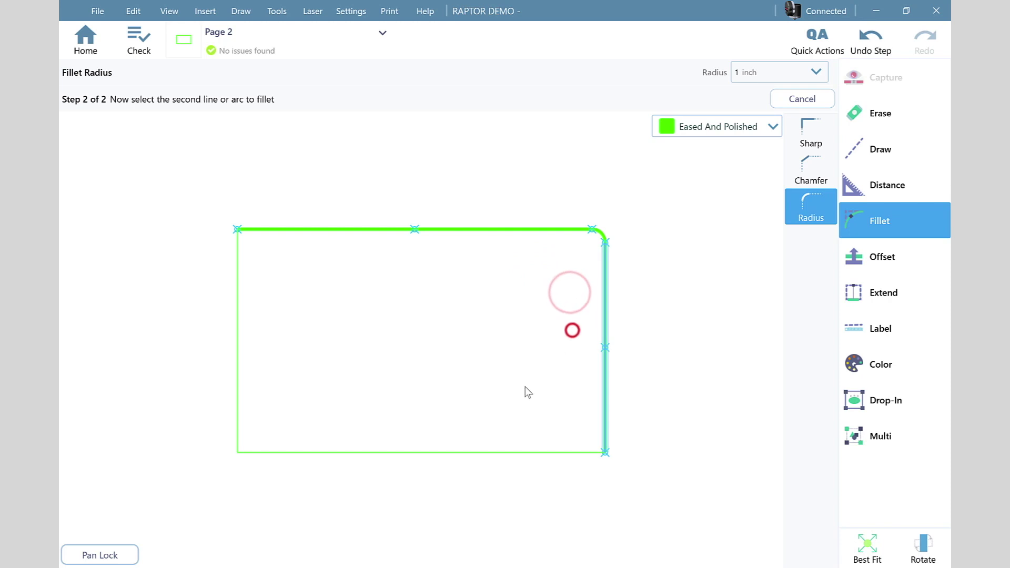
{"action": "left_click", "coordinate": [476, 423]}
{"action": "left_click", "coordinate": [399, 432]}
{"action": "left_click", "coordinate": [258, 370]}
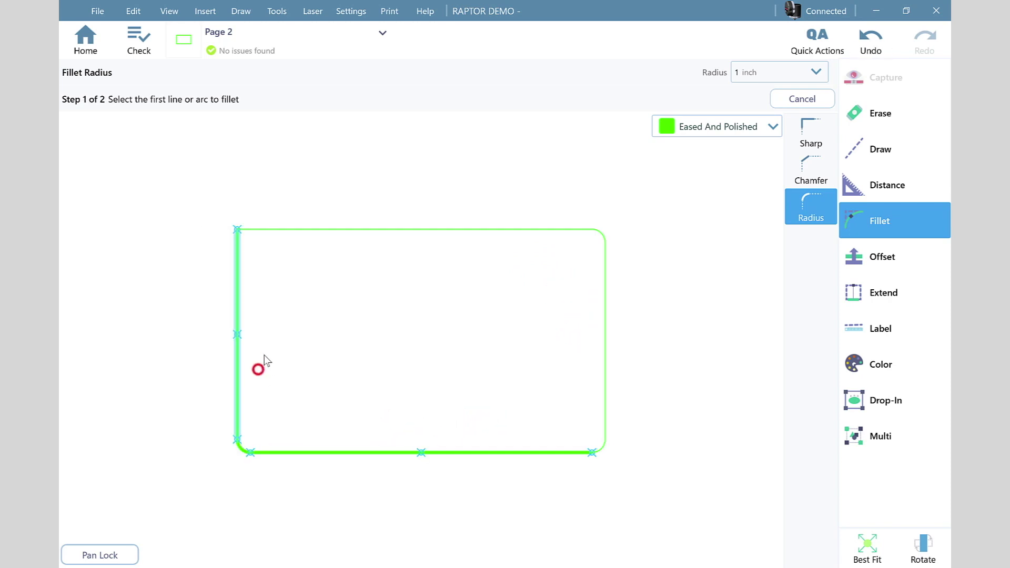
{"action": "left_click", "coordinate": [266, 334]}
{"action": "left_click", "coordinate": [355, 263]}
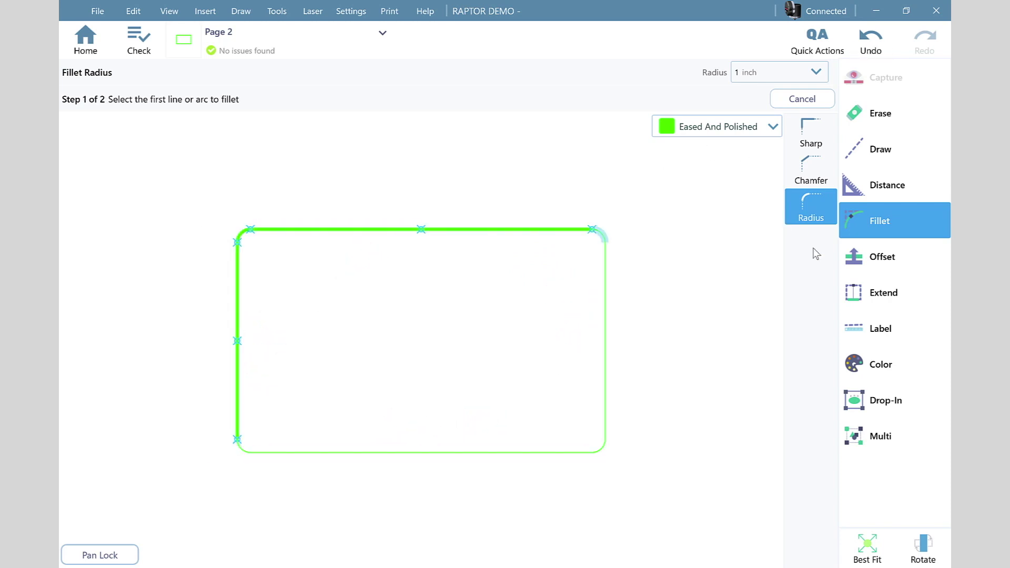
{"action": "left_click", "coordinate": [873, 400]}
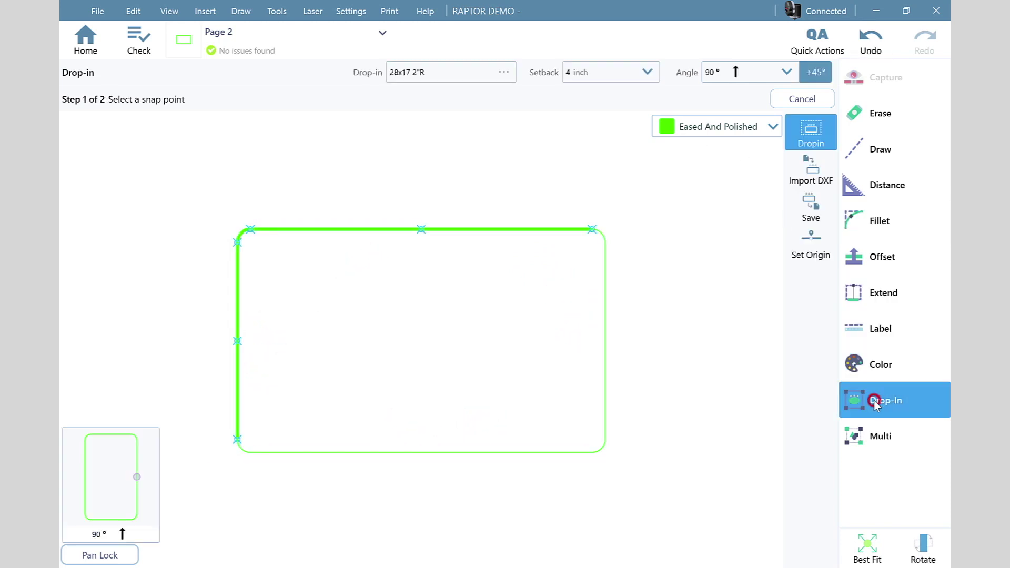
Step: Set the drop-in origin and save the rectangle in Dropins as '28x17 1"R'
{"action": "left_click", "coordinate": [824, 259]}
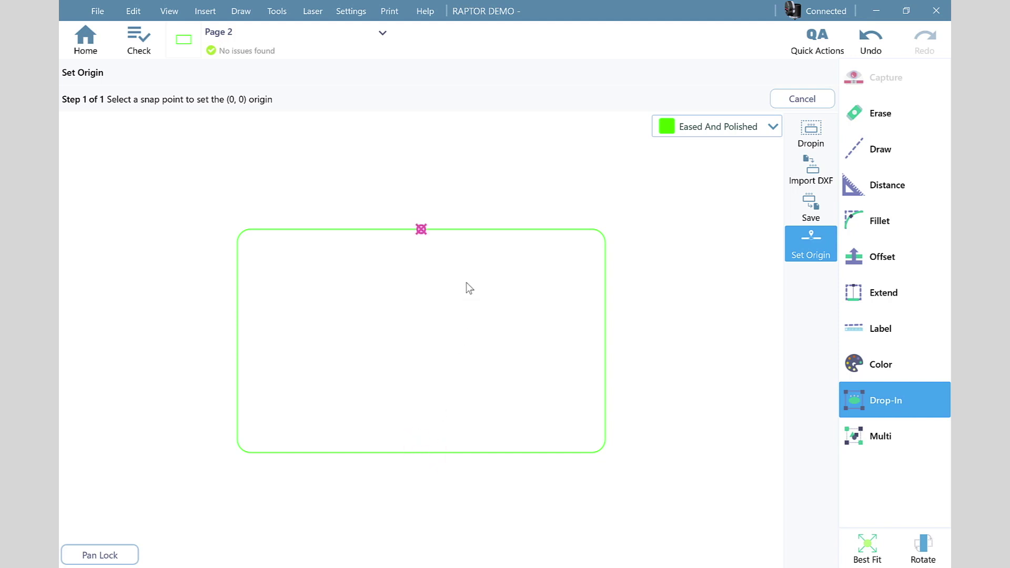
{"action": "left_click", "coordinate": [823, 203]}
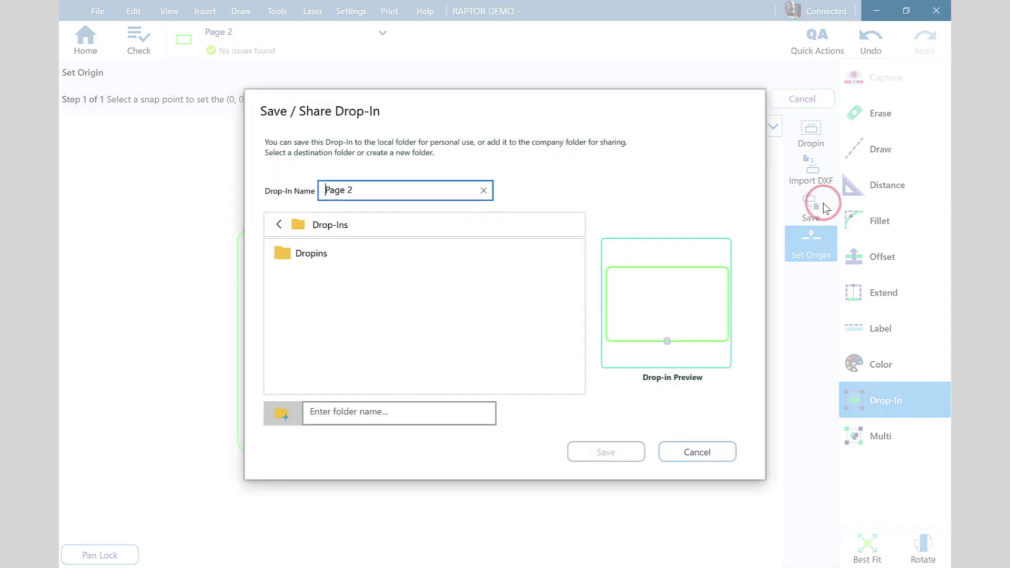
{"action": "left_click", "coordinate": [304, 253]}
{"action": "left_click", "coordinate": [287, 253]}
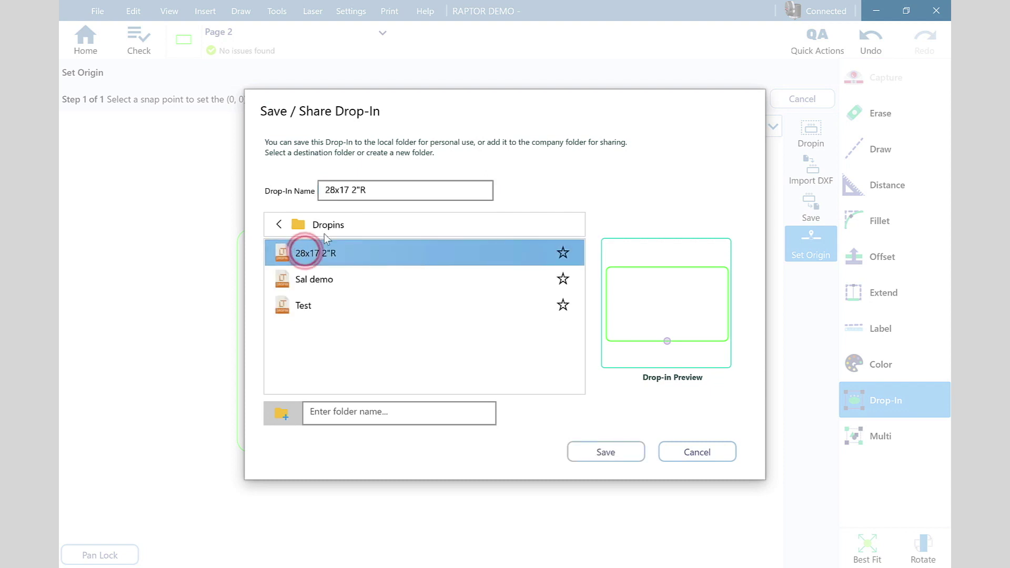
{"action": "double_click", "coordinate": [354, 191]}
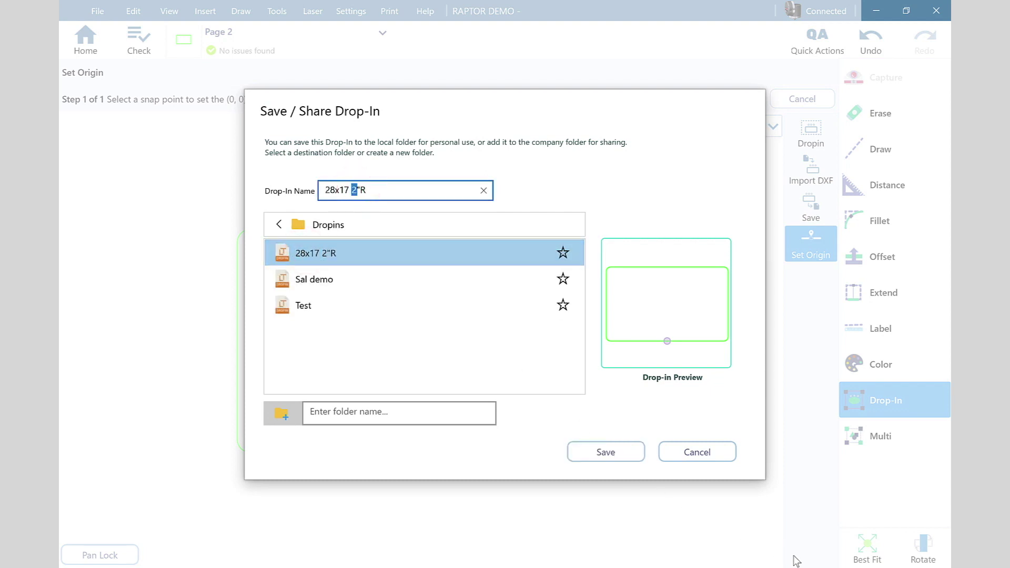
{"action": "type", "text": "1"}
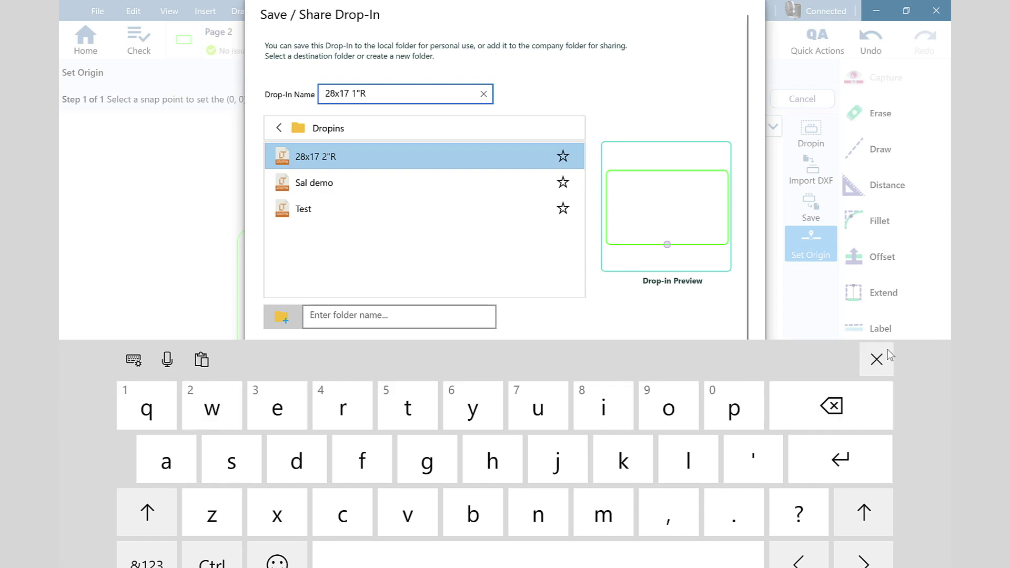
{"action": "left_click", "coordinate": [591, 451]}
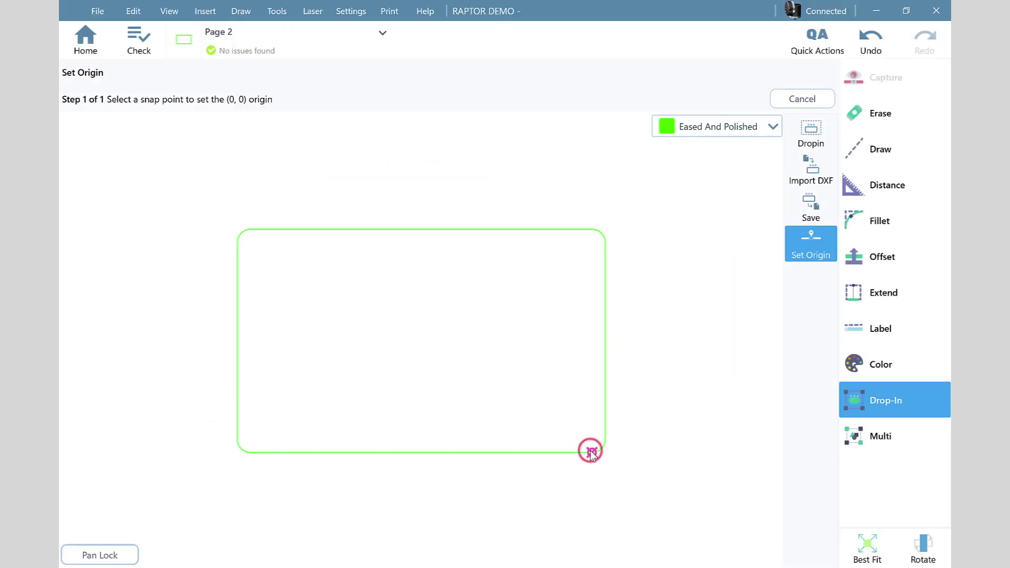
Step: Return to the kitchen countertop page and load the 28x17 1"R drop-in
{"action": "left_click", "coordinate": [173, 55]}
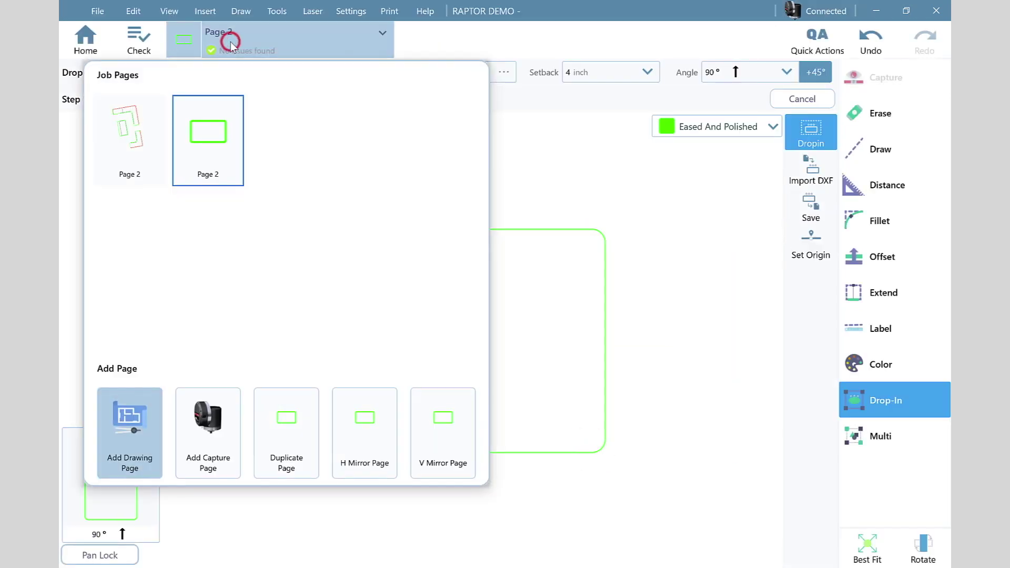
{"action": "left_click", "coordinate": [134, 158]}
{"action": "left_click", "coordinate": [886, 404]}
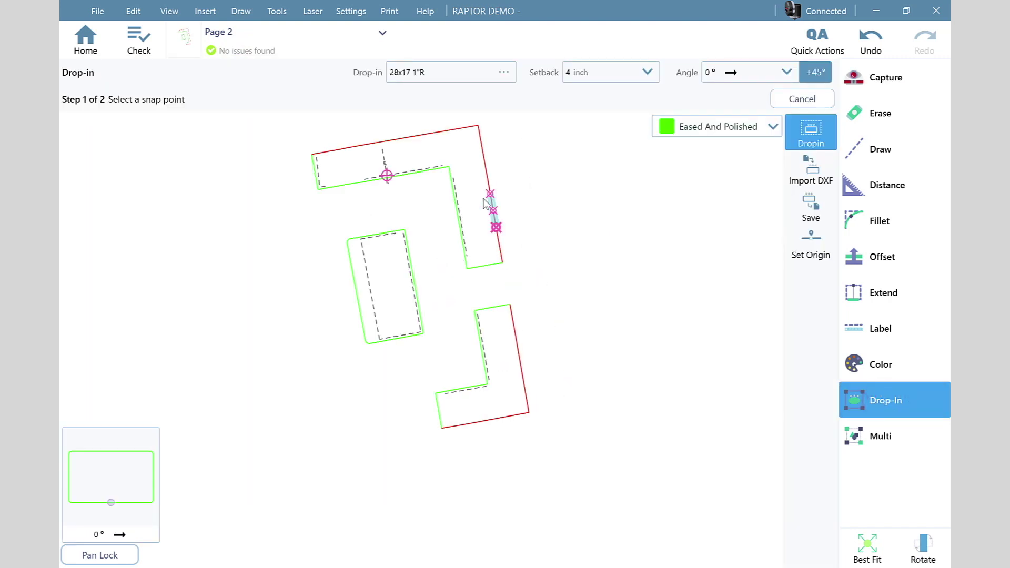
{"action": "scroll", "coordinate": [375, 145], "scroll_direction": "up", "scroll_amount": 5}
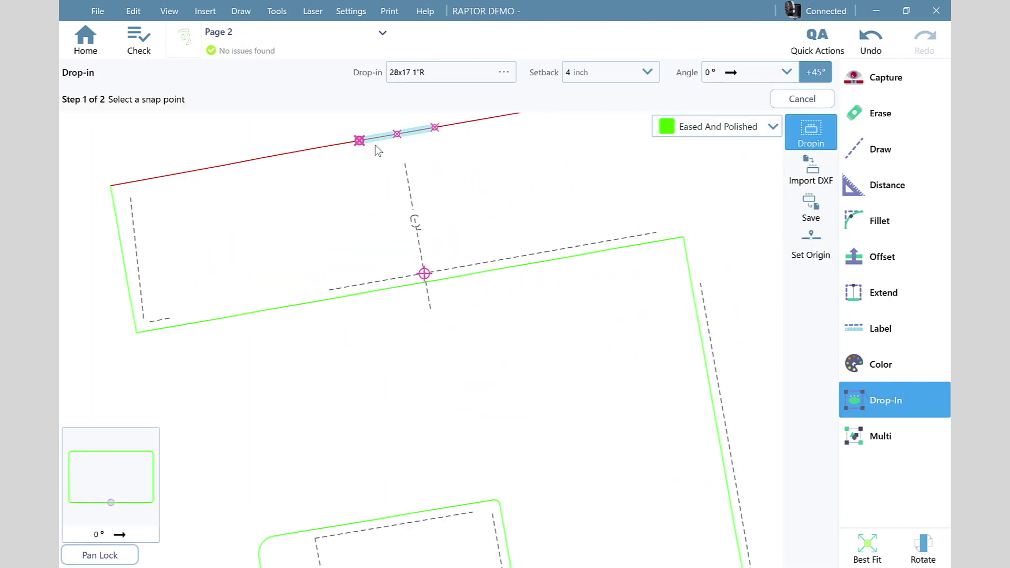
{"action": "left_click", "coordinate": [813, 130]}
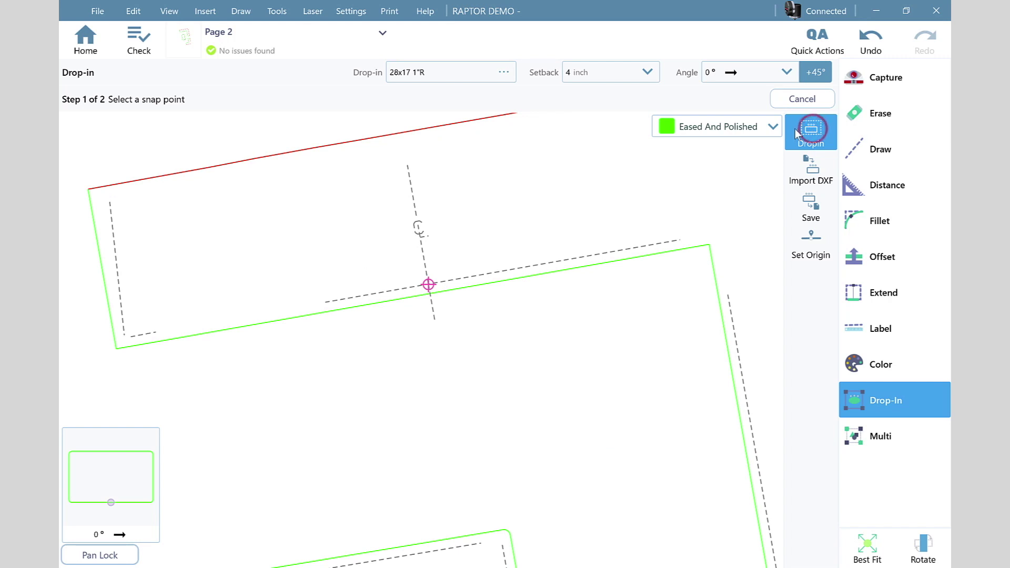
{"action": "left_click", "coordinate": [427, 71]}
{"action": "left_click", "coordinate": [311, 224]}
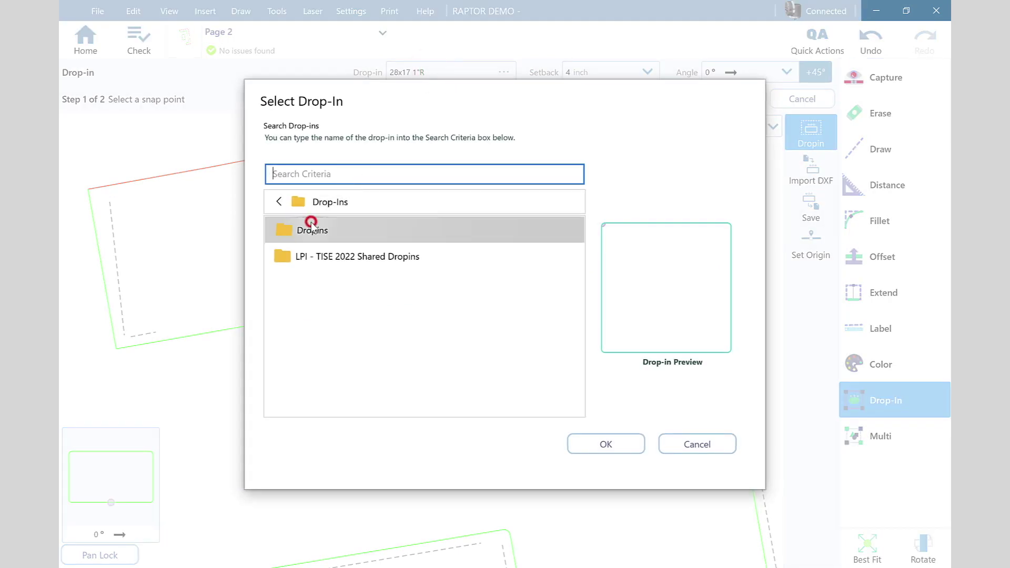
{"action": "left_click", "coordinate": [315, 228]}
{"action": "left_click", "coordinate": [606, 447]}
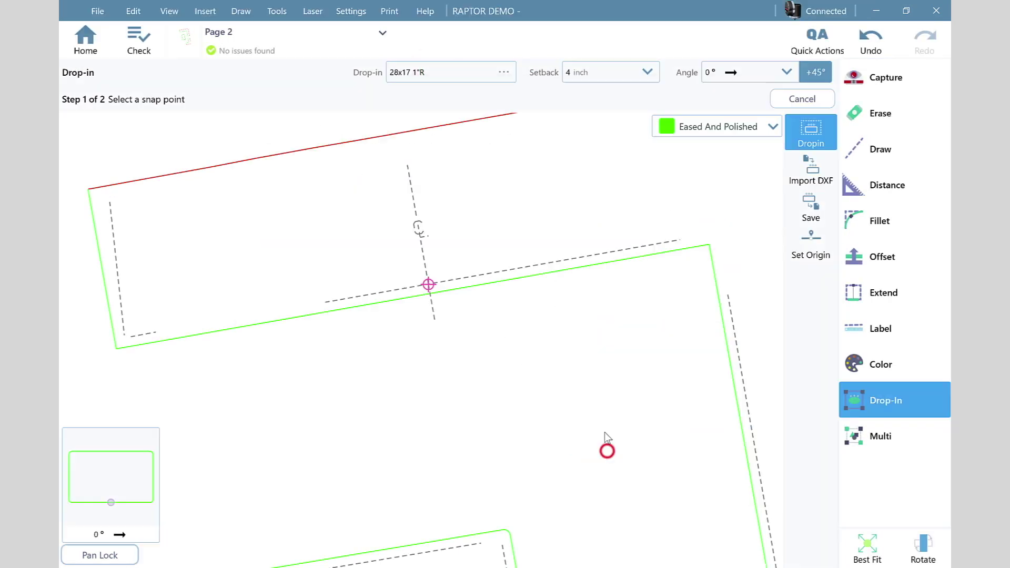
Step: Place the sink on the front-edge centreline, set back 4 inches toward the wall
{"action": "left_click", "coordinate": [430, 293]}
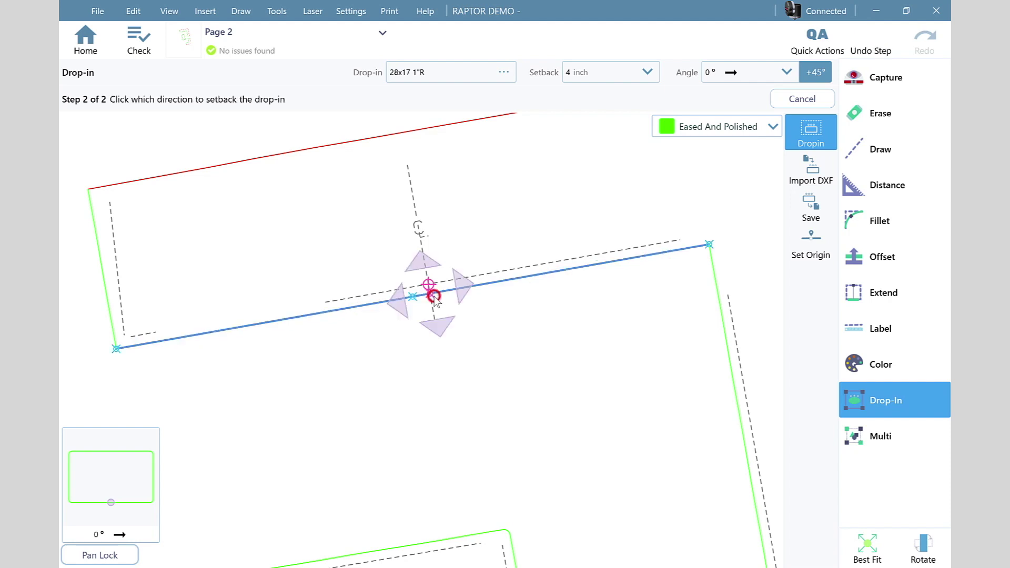
{"action": "left_click", "coordinate": [427, 264]}
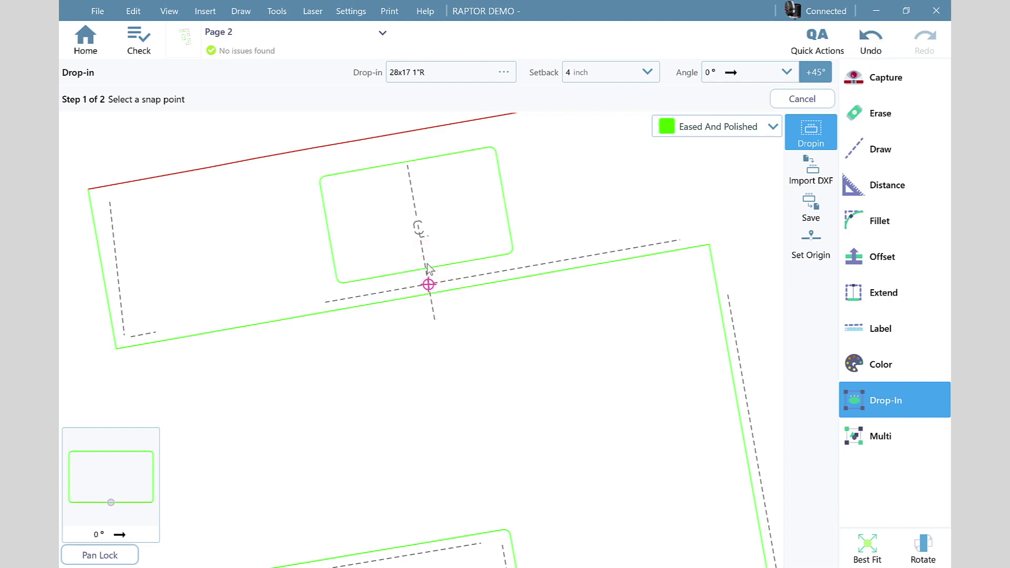
{"action": "key", "text": "Escape"}
{"action": "scroll", "coordinate": [399, 88], "scroll_direction": "up", "scroll_amount": 5}
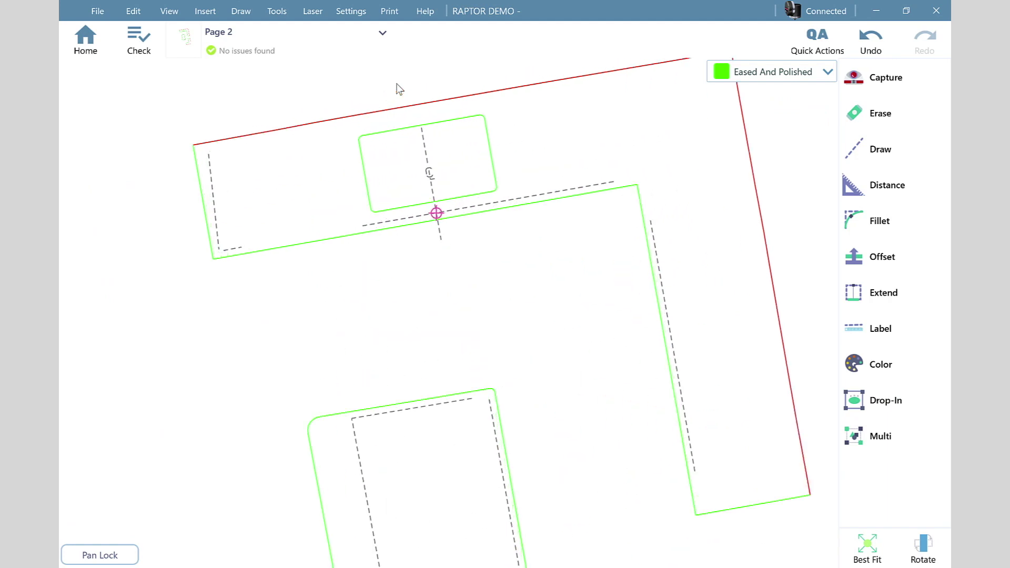
{"action": "scroll", "coordinate": [465, 195], "scroll_direction": "up", "scroll_amount": 1}
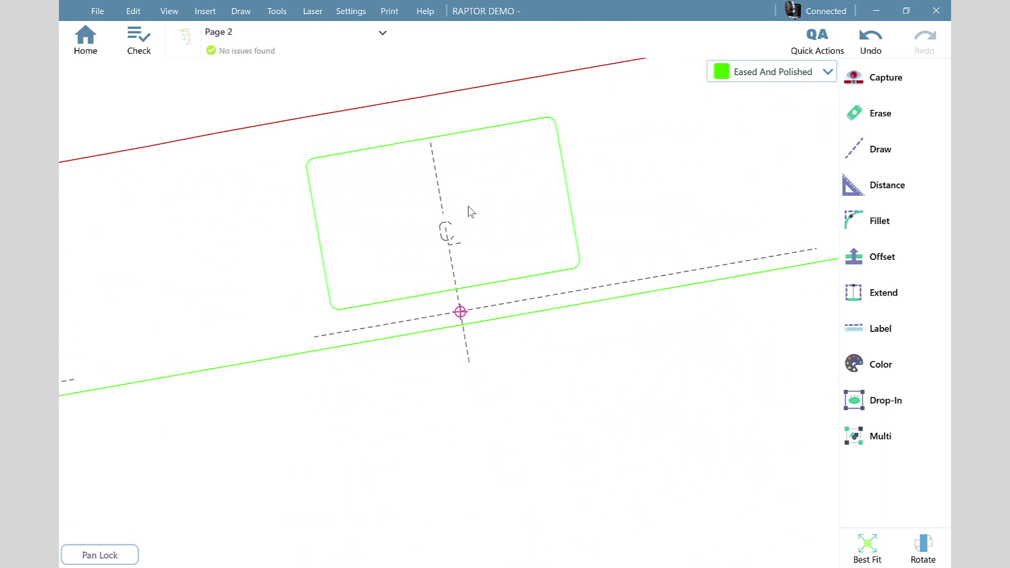
{"action": "left_click", "coordinate": [470, 210]}
{"action": "left_click", "coordinate": [873, 187]}
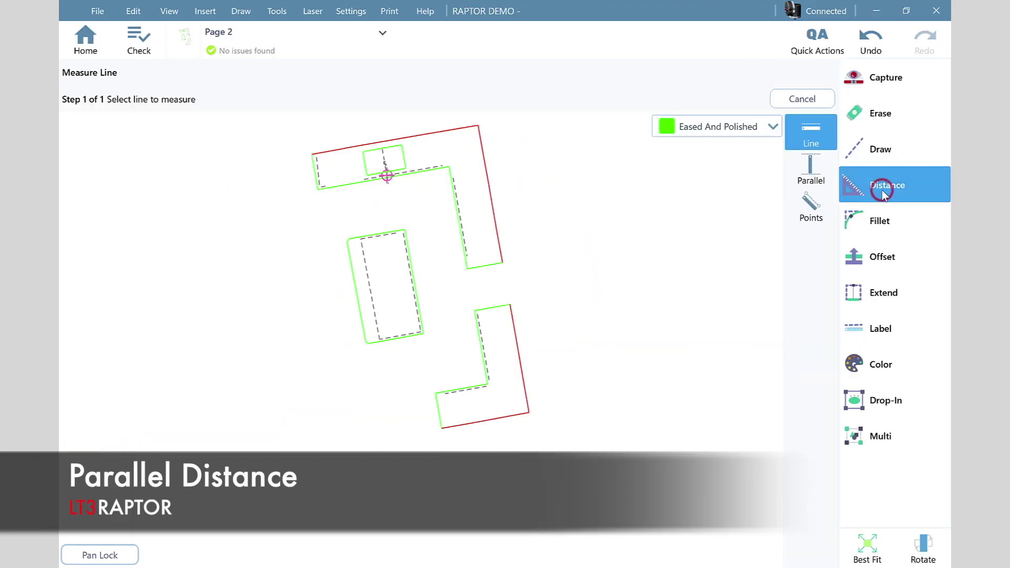
Step: Measure the parallel distance from the sink's front edge to the countertop's front edge
{"action": "left_click", "coordinate": [822, 179]}
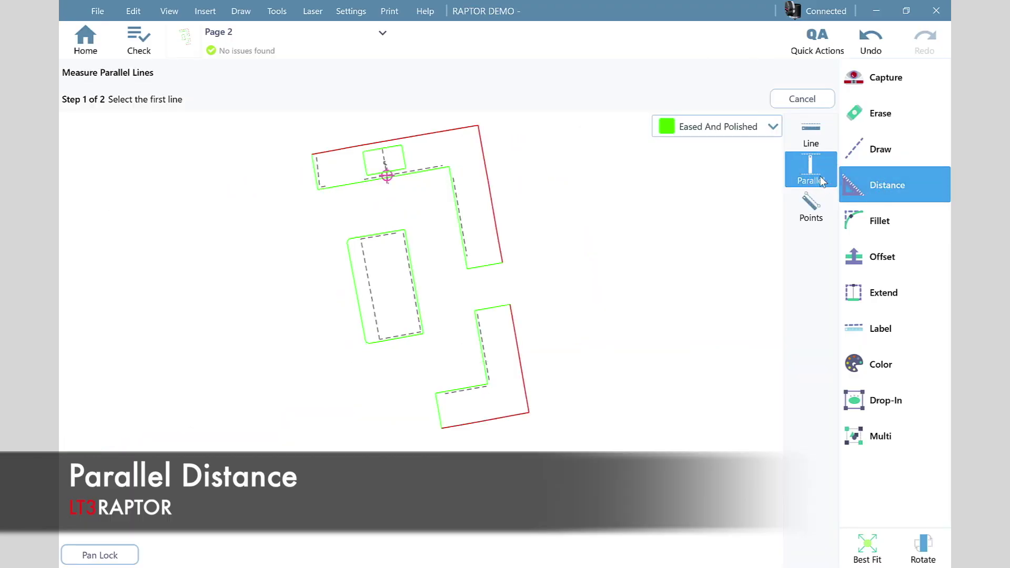
{"action": "scroll", "coordinate": [359, 145], "scroll_direction": "up", "scroll_amount": 5}
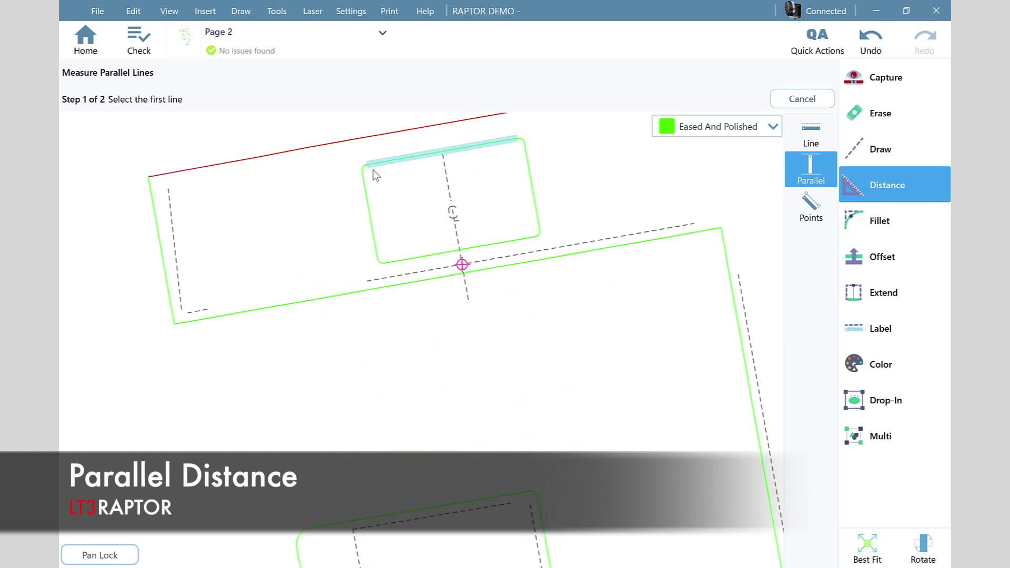
{"action": "left_click", "coordinate": [519, 291]}
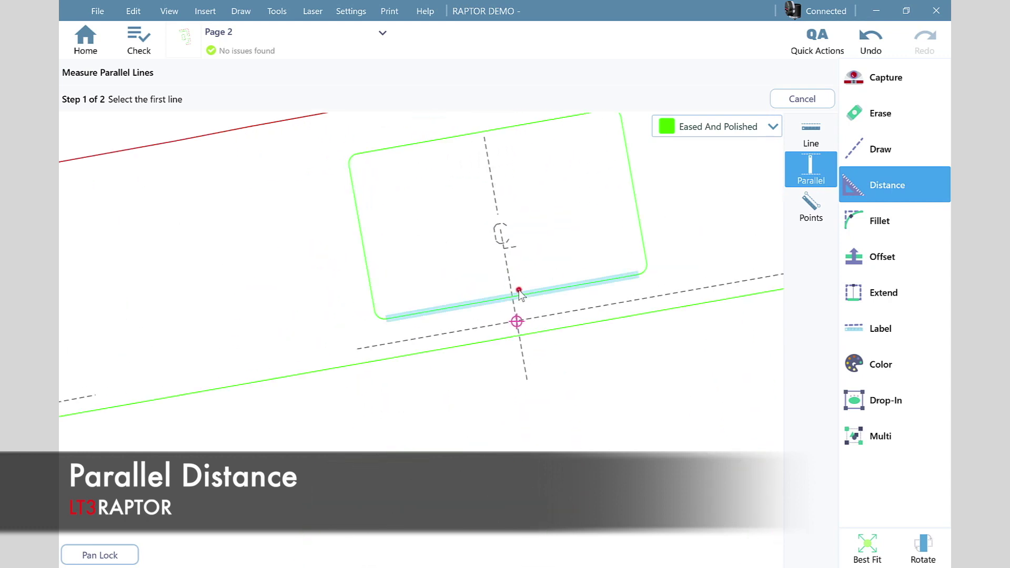
{"action": "left_click", "coordinate": [559, 345]}
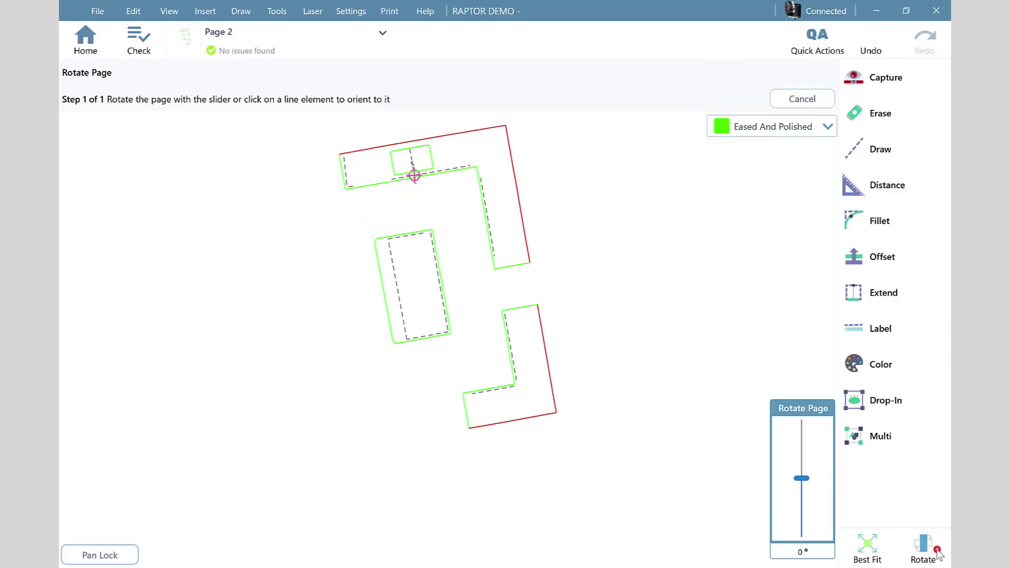
Step: Rotate the page and square the drawing to a green countertop edge
{"action": "left_click", "coordinate": [805, 479]}
{"action": "left_click_drag", "start_coordinate": [806, 479], "coordinate": [802, 448]}
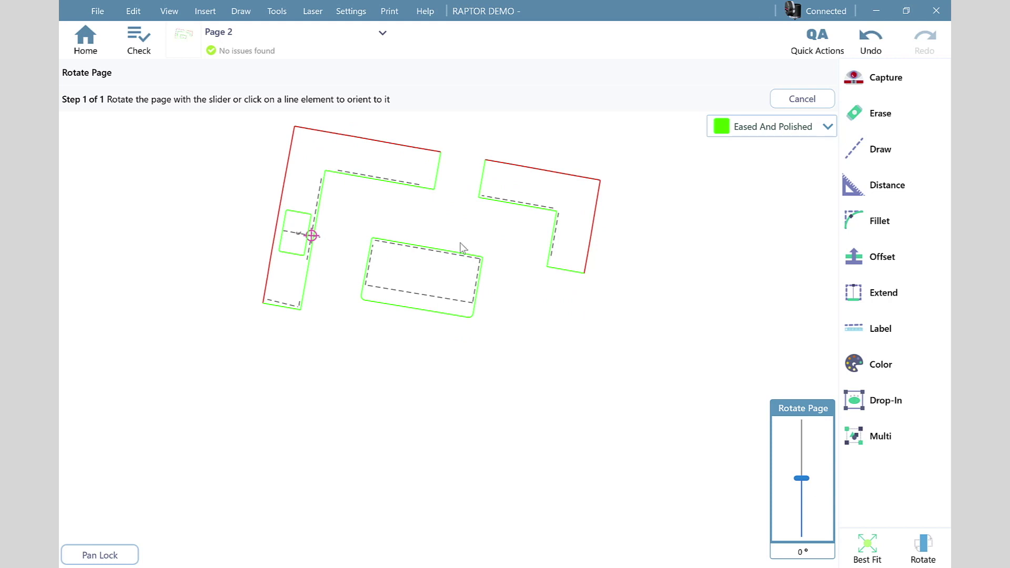
{"action": "left_click", "coordinate": [418, 187]}
{"action": "scroll", "coordinate": [478, 215], "scroll_direction": "up", "scroll_amount": 3}
{"action": "left_click_drag", "start_coordinate": [473, 230], "coordinate": [557, 255]}
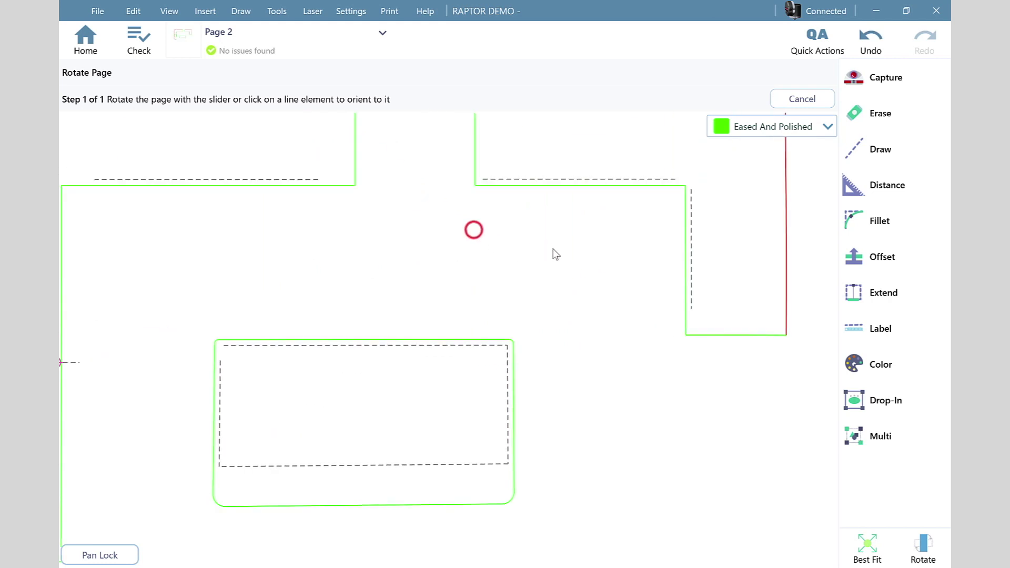
{"action": "scroll", "coordinate": [629, 367], "scroll_direction": "down", "scroll_amount": 2}
{"action": "left_click_drag", "start_coordinate": [622, 375], "coordinate": [605, 364]}
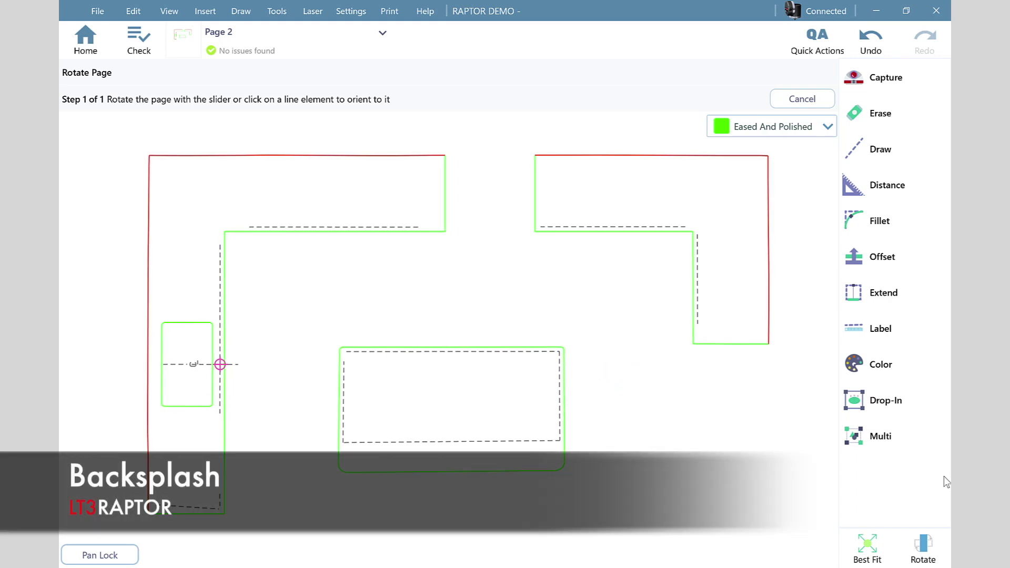
Step: Add a two-point backsplash from the top corner to the bottom corner on the outer side
{"action": "left_click", "coordinate": [902, 161]}
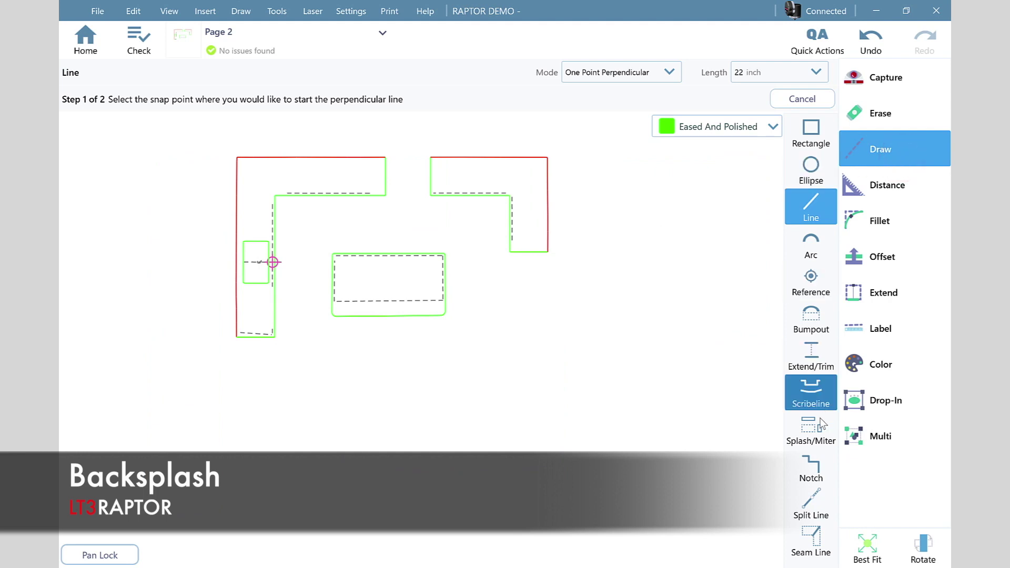
{"action": "left_click", "coordinate": [823, 442]}
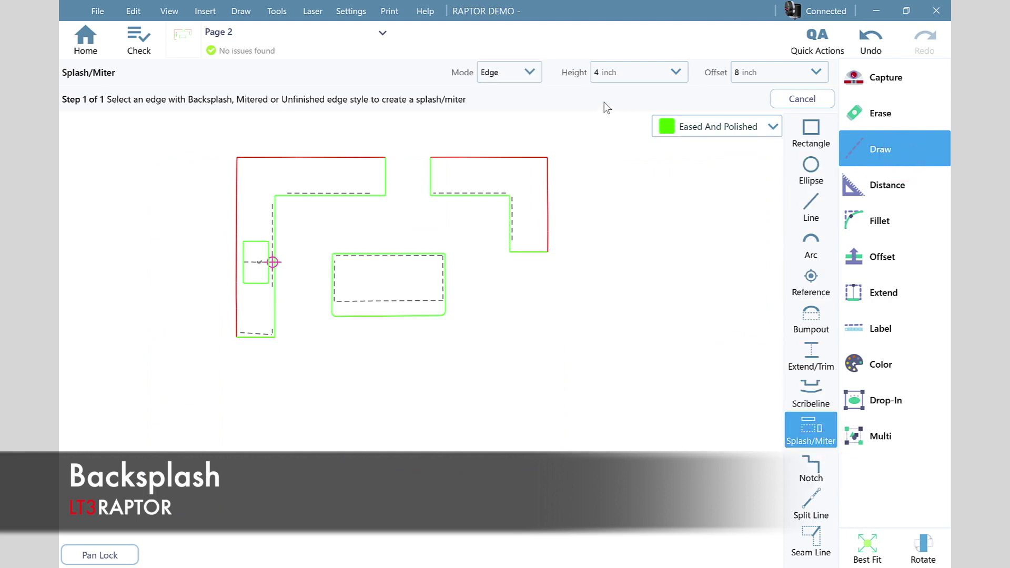
{"action": "left_click", "coordinate": [526, 73]}
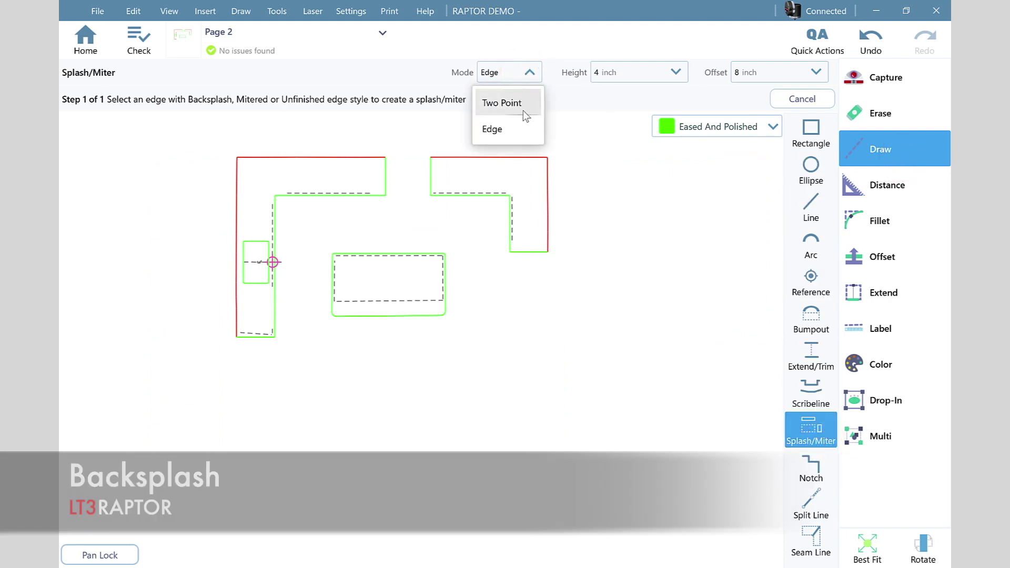
{"action": "left_click", "coordinate": [523, 108]}
{"action": "scroll", "coordinate": [553, 147], "scroll_direction": "up", "scroll_amount": 5}
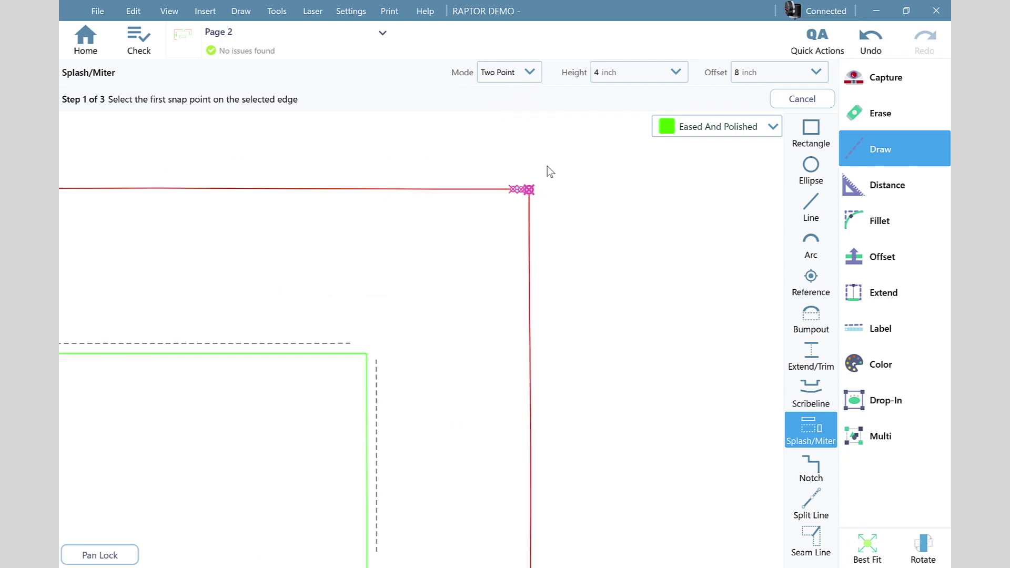
{"action": "left_click", "coordinate": [542, 201]}
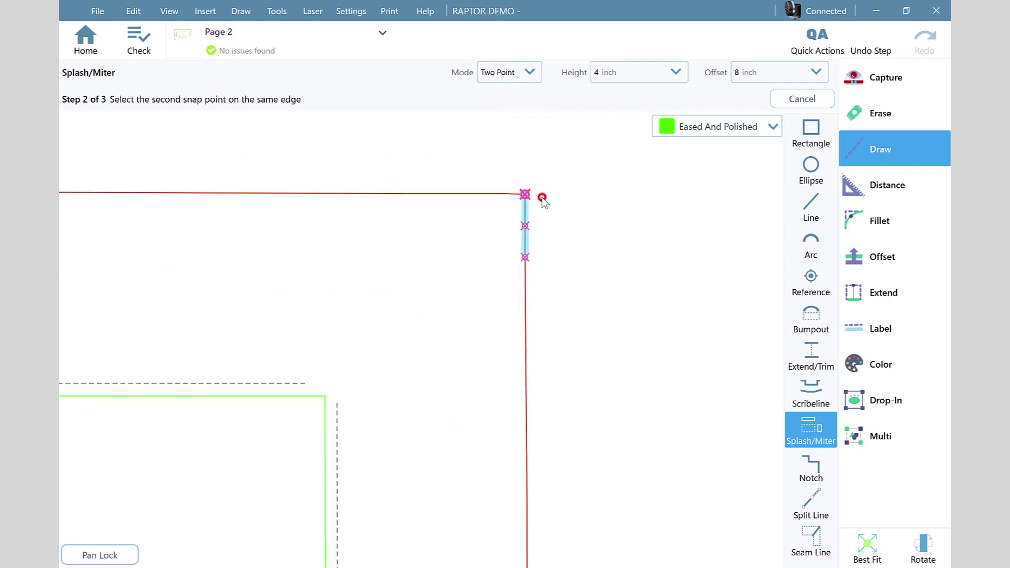
{"action": "scroll", "coordinate": [542, 192], "scroll_direction": "down", "scroll_amount": 3}
{"action": "scroll", "coordinate": [573, 395], "scroll_direction": "up", "scroll_amount": 2}
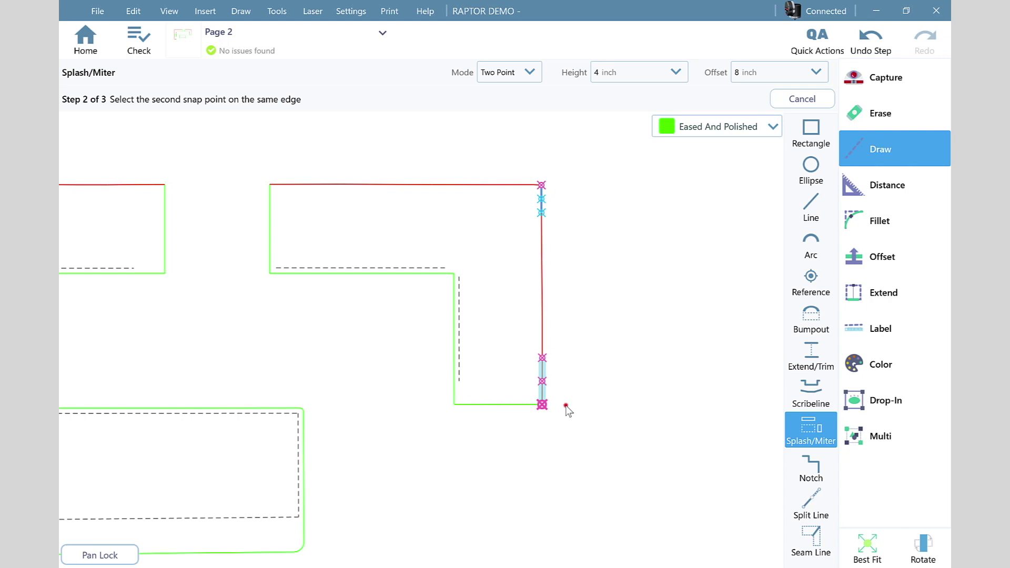
{"action": "left_click", "coordinate": [567, 406]}
{"action": "left_click", "coordinate": [561, 289]}
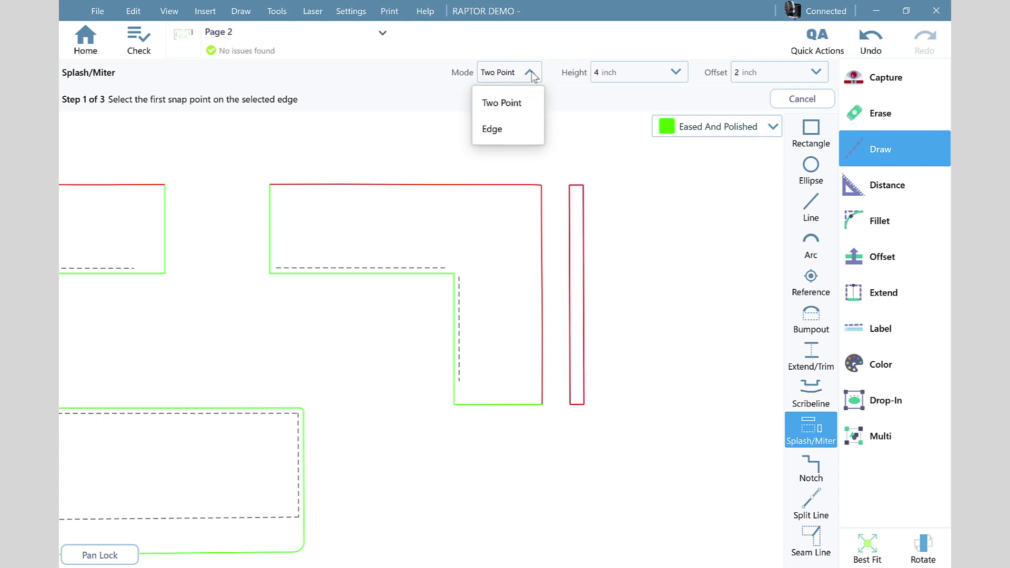
Step: Add whole-edge splashes at 8-inch offset along both top edges and the left edge
{"action": "left_click", "coordinate": [522, 124]}
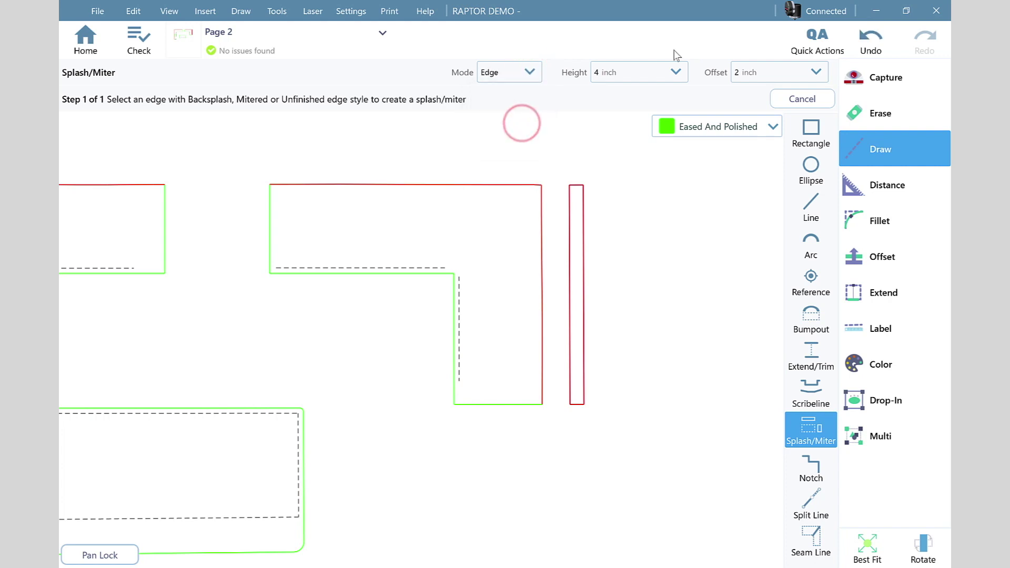
{"action": "left_click", "coordinate": [795, 71]}
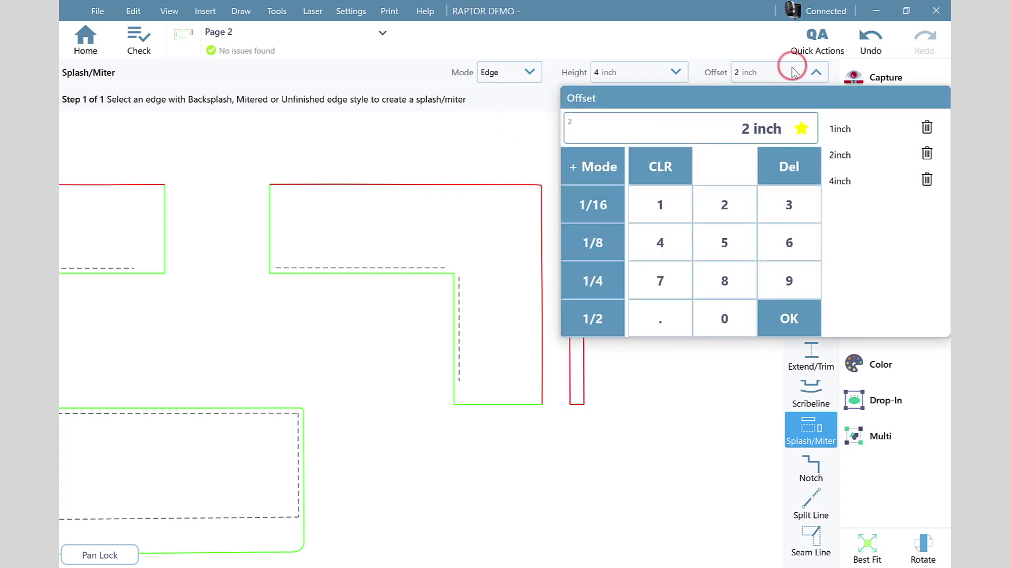
{"action": "left_click", "coordinate": [616, 73]}
{"action": "left_click", "coordinate": [750, 72]}
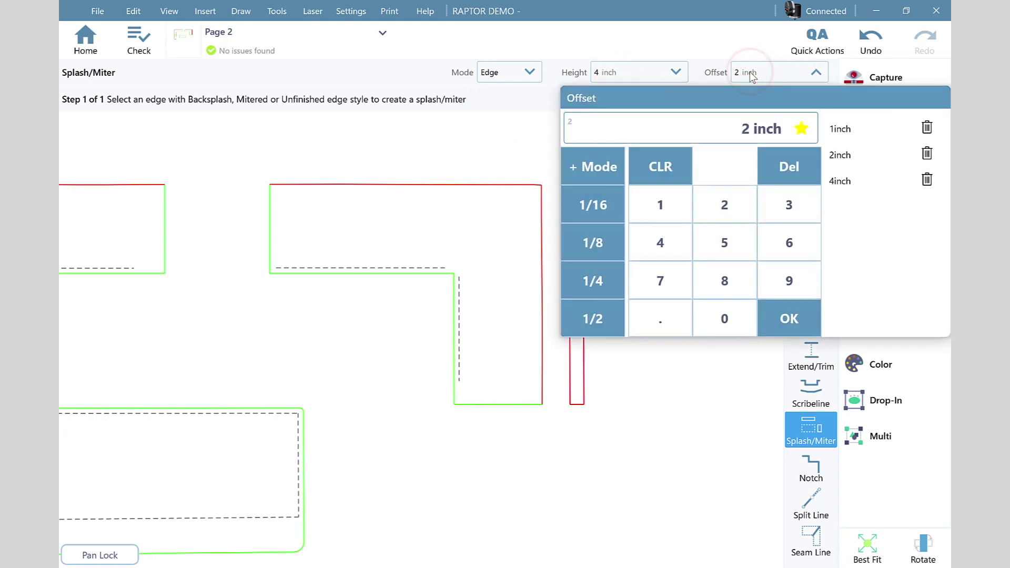
{"action": "left_click", "coordinate": [735, 278]}
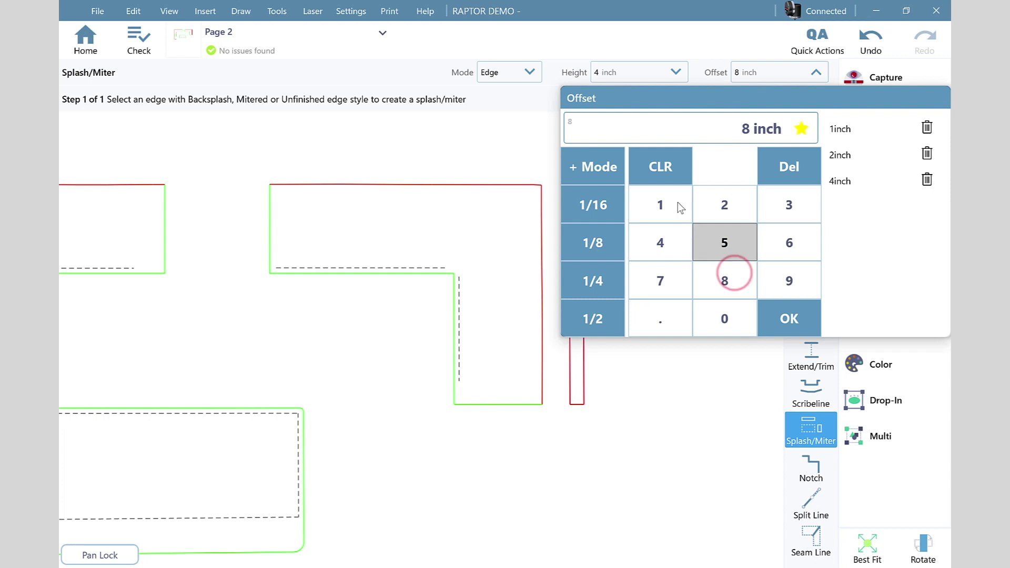
{"action": "left_click", "coordinate": [807, 317]}
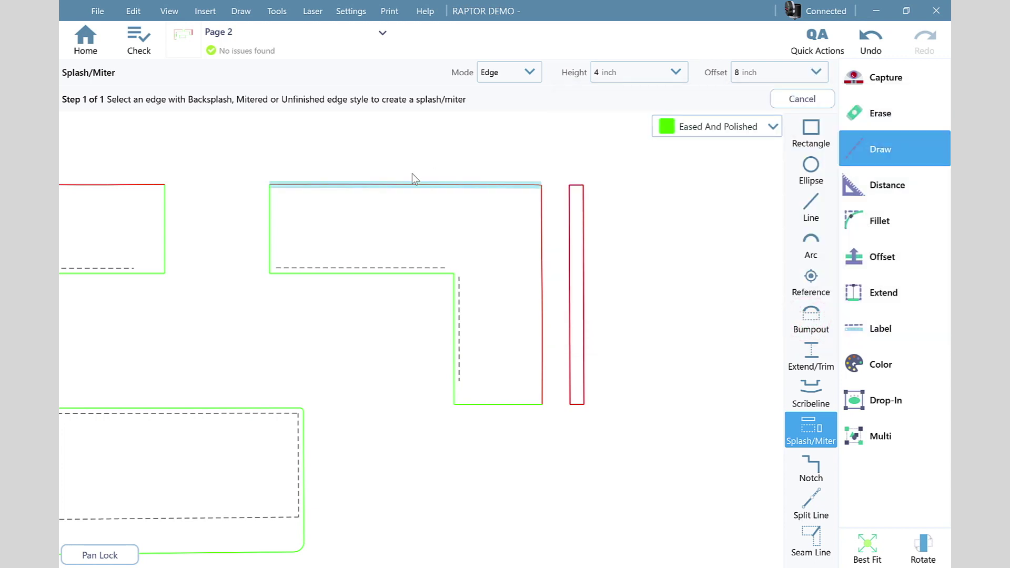
{"action": "left_click", "coordinate": [412, 174]}
{"action": "scroll", "coordinate": [440, 189], "scroll_direction": "down", "scroll_amount": 5}
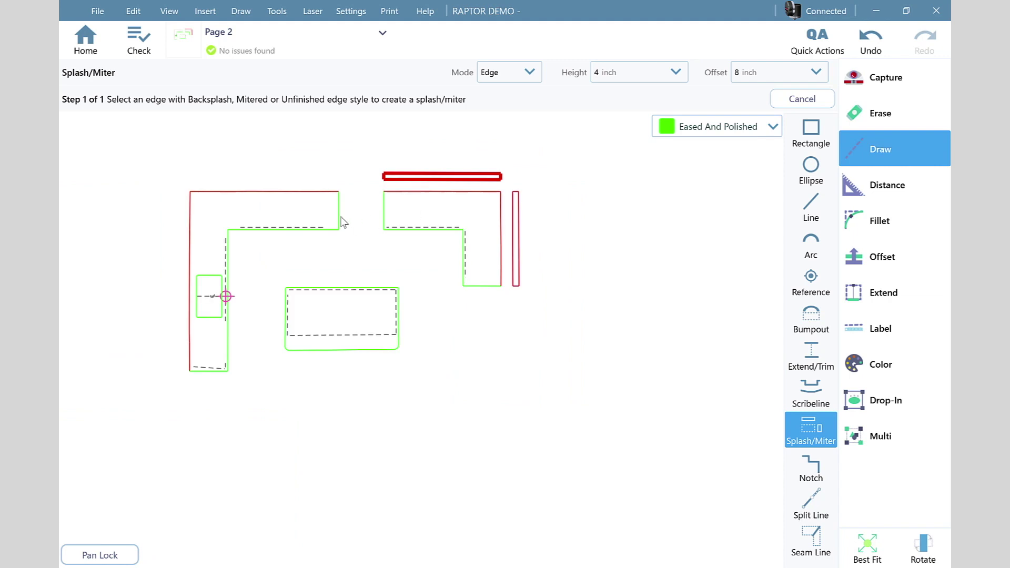
{"action": "left_click", "coordinate": [275, 189]}
{"action": "left_click", "coordinate": [172, 264]}
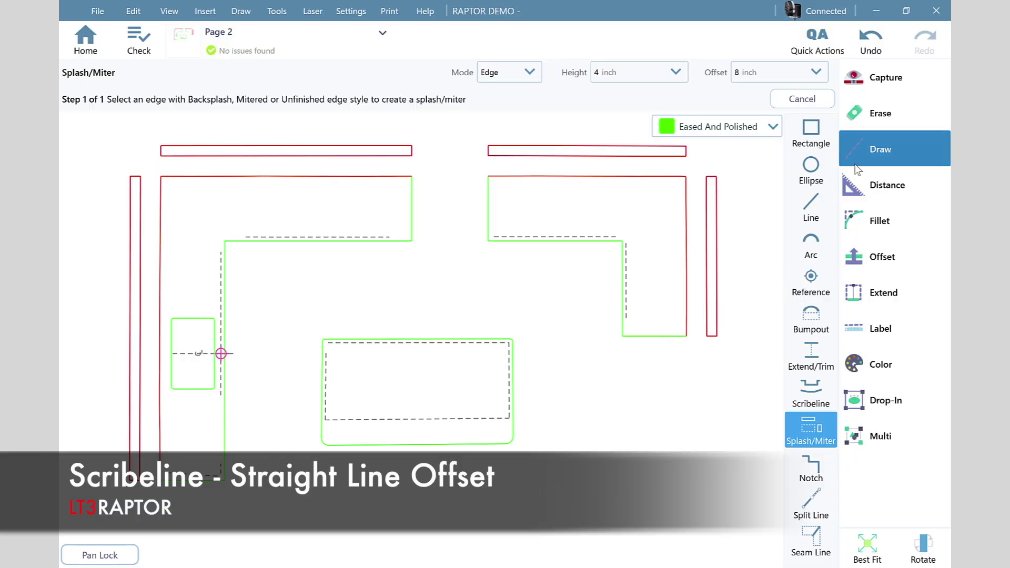
Step: Set Scribeline to Straight Line Offset with a 3/4 inch max depth saved as favourite
{"action": "left_click", "coordinate": [866, 152]}
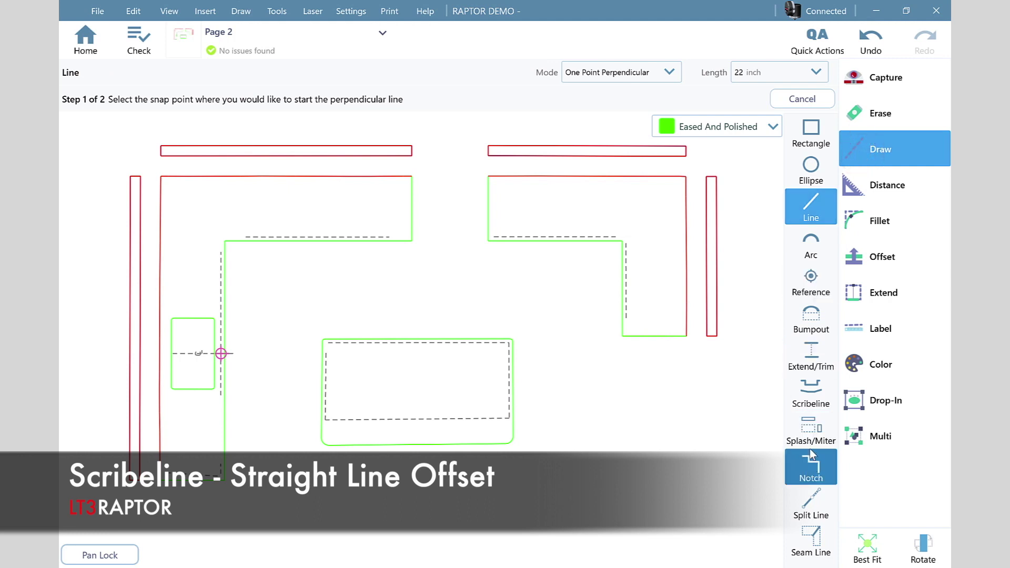
{"action": "left_click", "coordinate": [813, 403]}
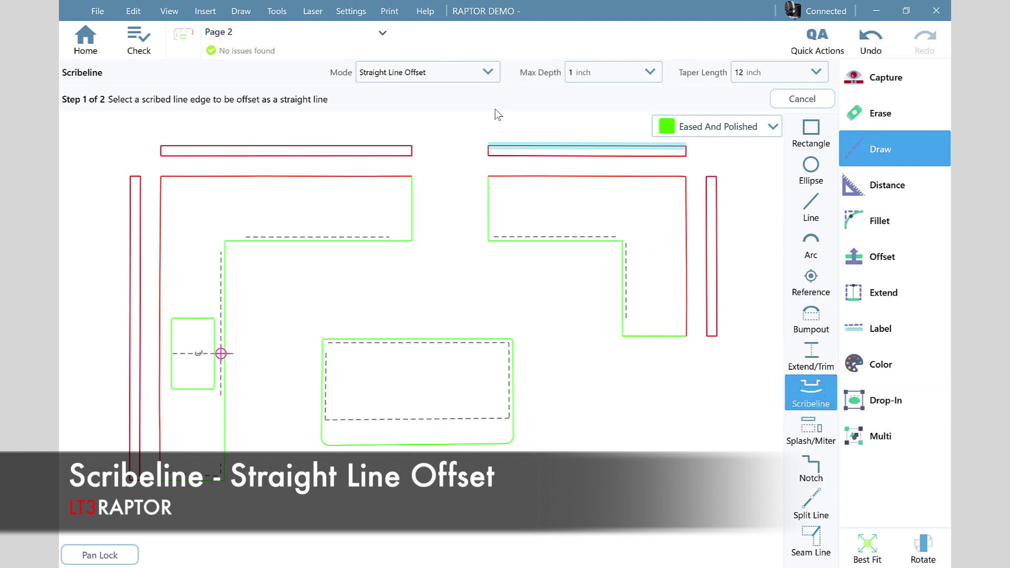
{"action": "left_click", "coordinate": [489, 77]}
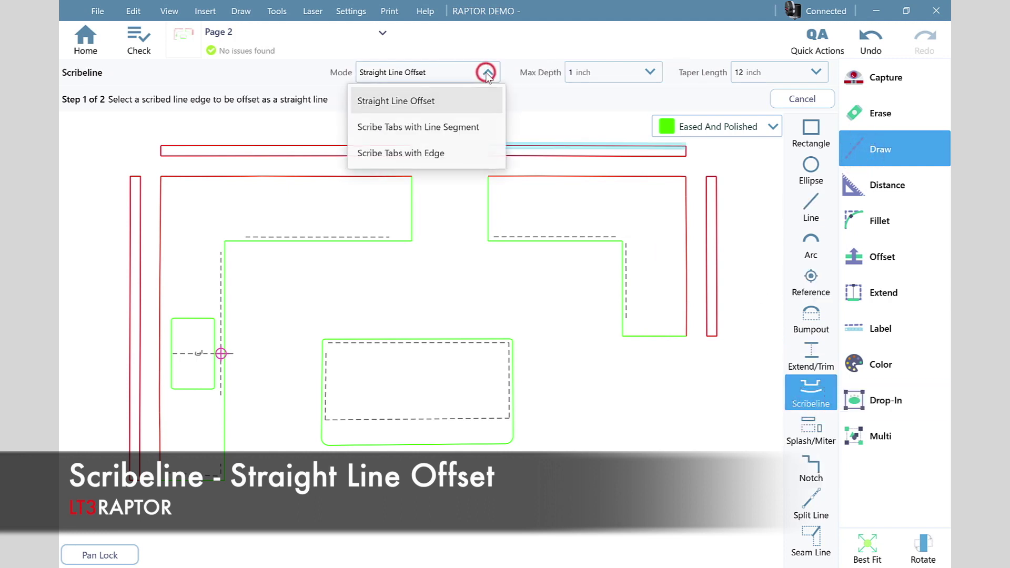
{"action": "left_click", "coordinate": [460, 100]}
{"action": "left_click", "coordinate": [620, 73]}
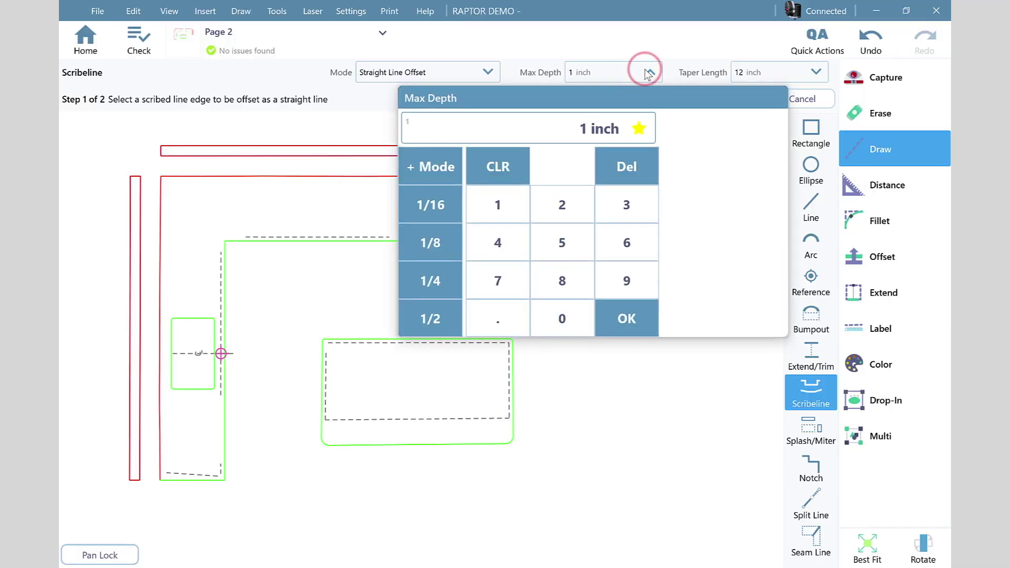
{"action": "left_click", "coordinate": [492, 158]}
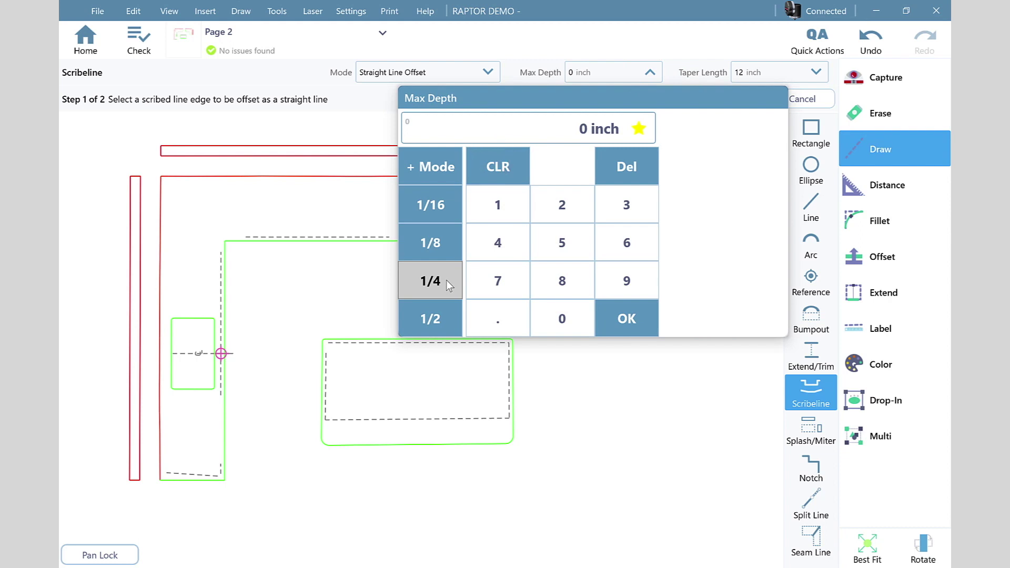
{"action": "left_click", "coordinate": [446, 280]}
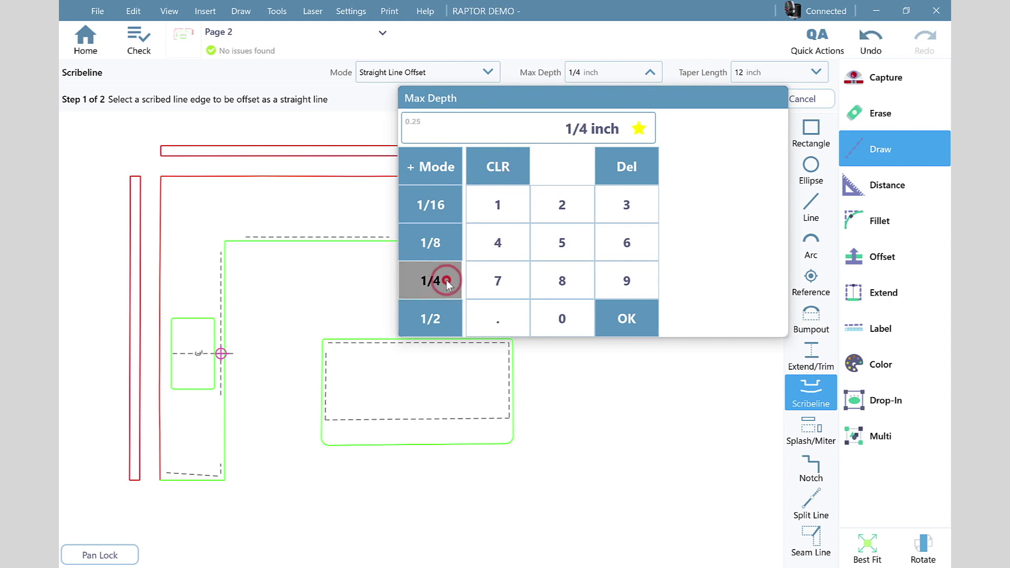
{"action": "left_click", "coordinate": [446, 280]}
{"action": "left_click", "coordinate": [447, 280]}
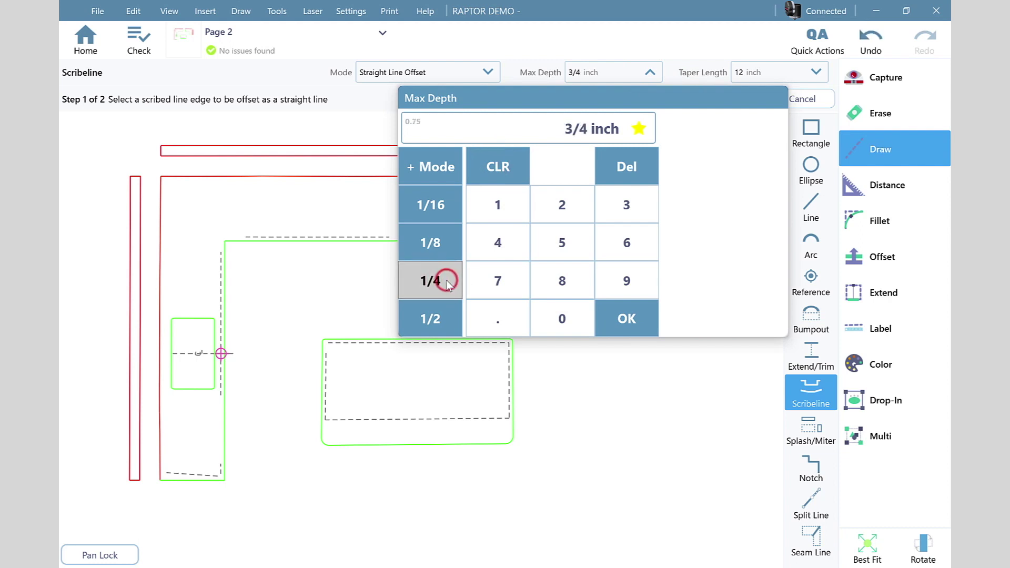
{"action": "left_click", "coordinate": [642, 132]}
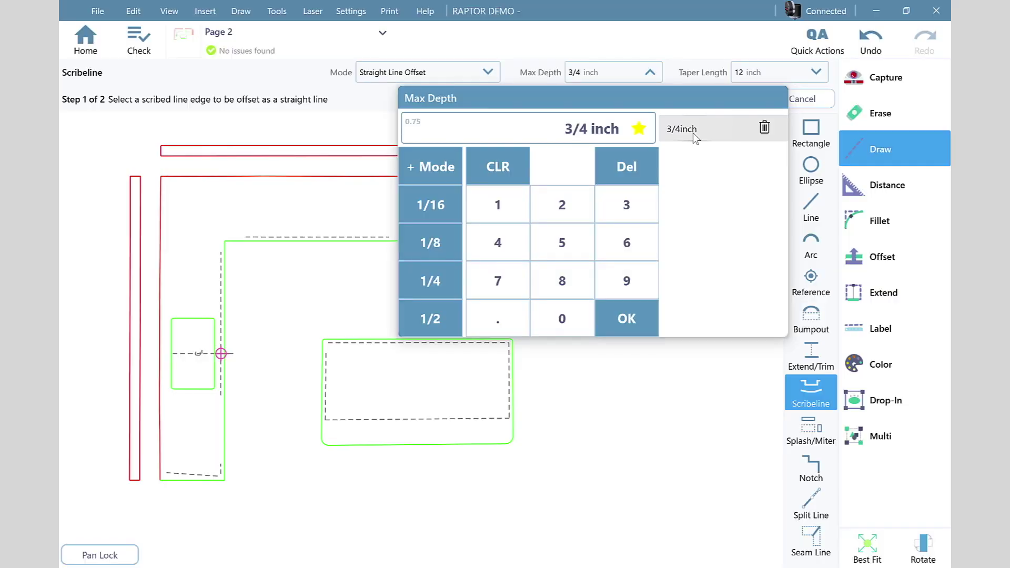
{"action": "left_click", "coordinate": [766, 129]}
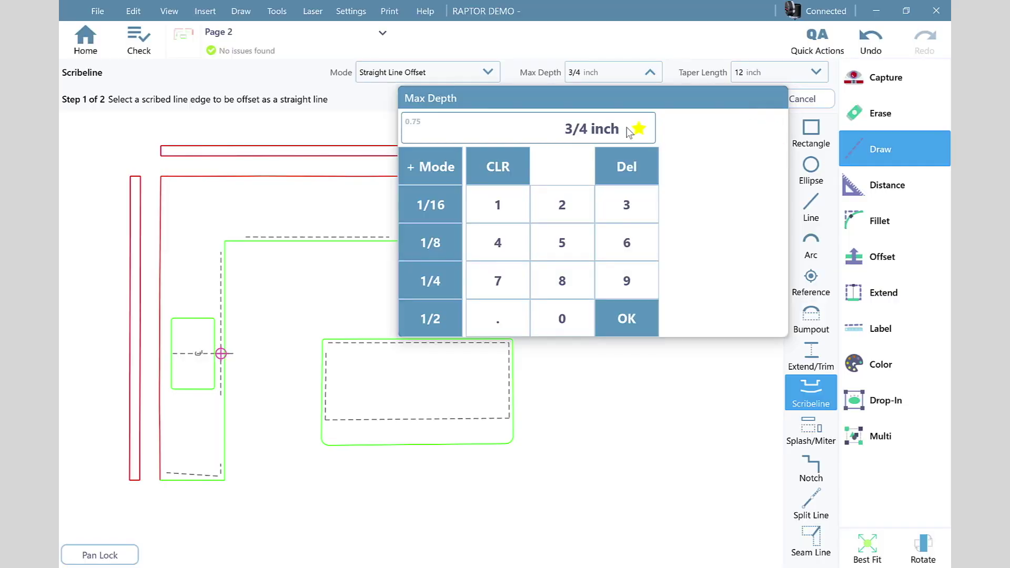
{"action": "left_click", "coordinate": [640, 127]}
{"action": "left_click", "coordinate": [643, 314]}
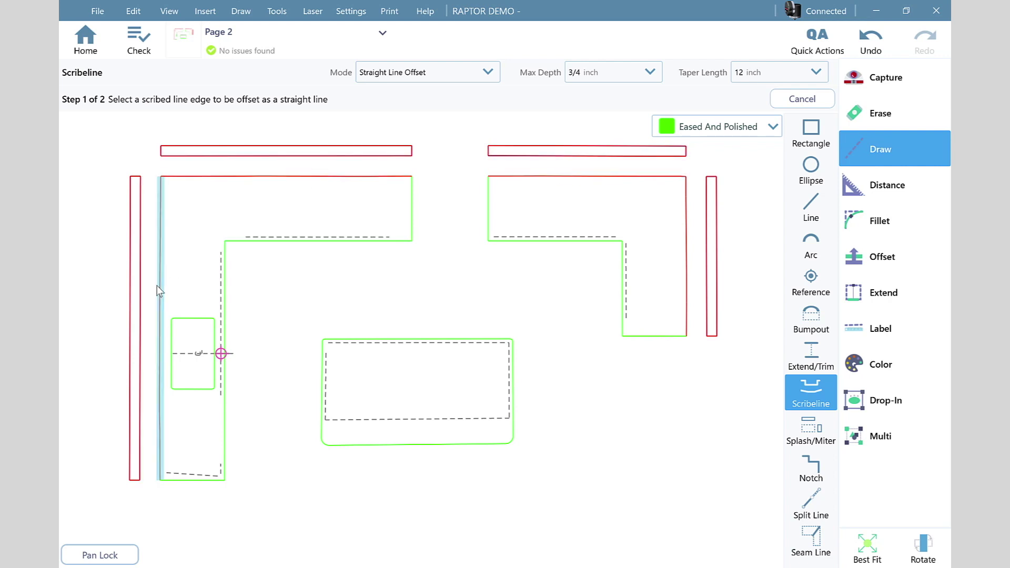
{"action": "scroll", "coordinate": [157, 286], "scroll_direction": "up", "scroll_amount": 5}
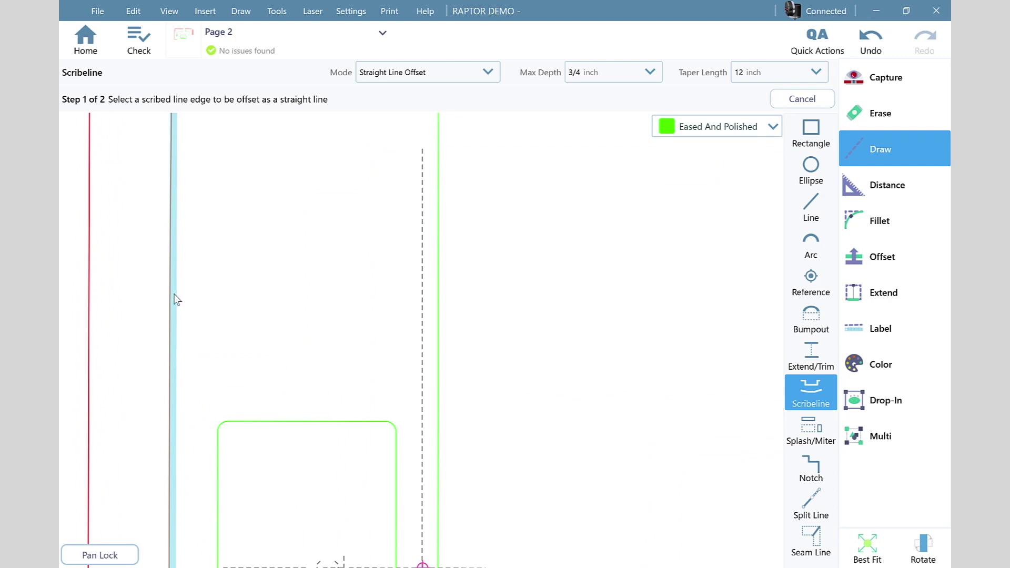
{"action": "left_click", "coordinate": [173, 297]}
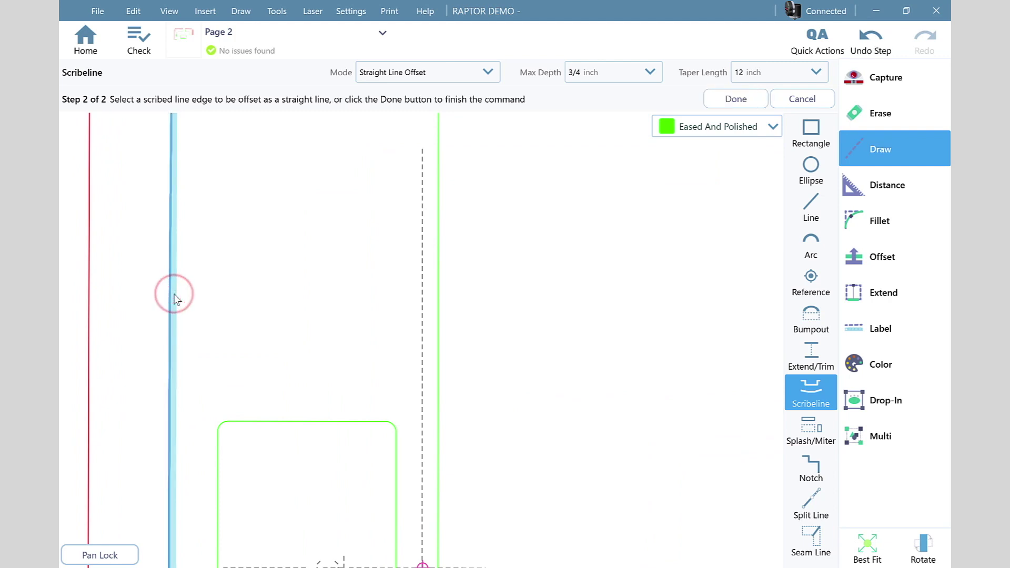
{"action": "scroll", "coordinate": [305, 268], "scroll_direction": "down", "scroll_amount": 5}
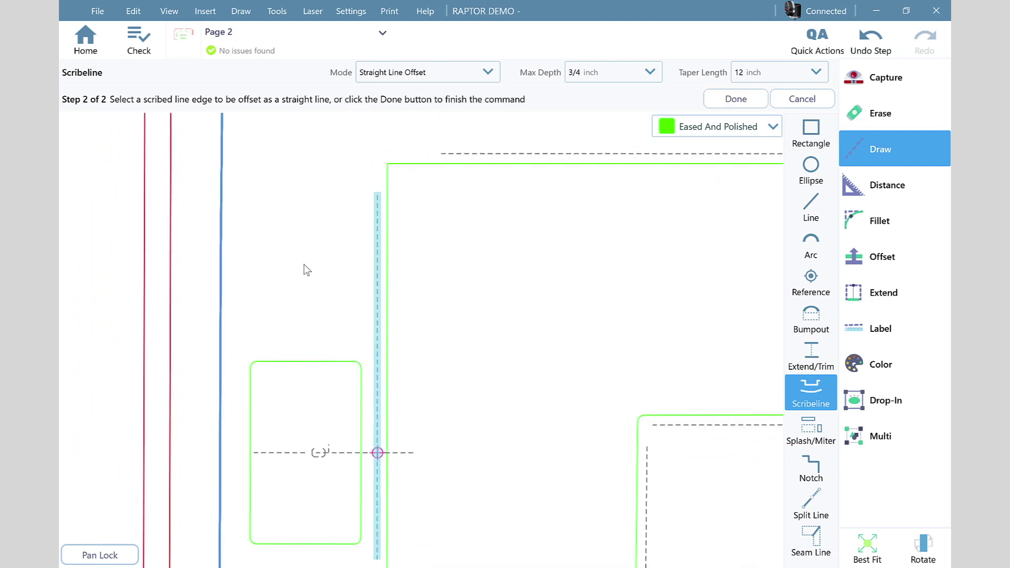
{"action": "scroll", "coordinate": [339, 203], "scroll_direction": "down", "scroll_amount": 5}
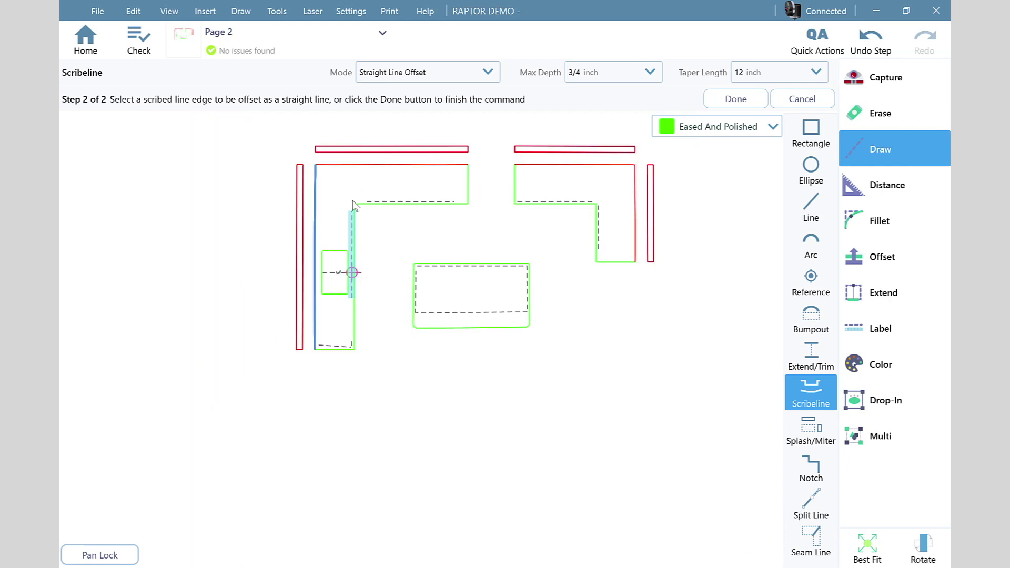
{"action": "left_click", "coordinate": [363, 169]}
{"action": "scroll", "coordinate": [311, 165], "scroll_direction": "up", "scroll_amount": 8}
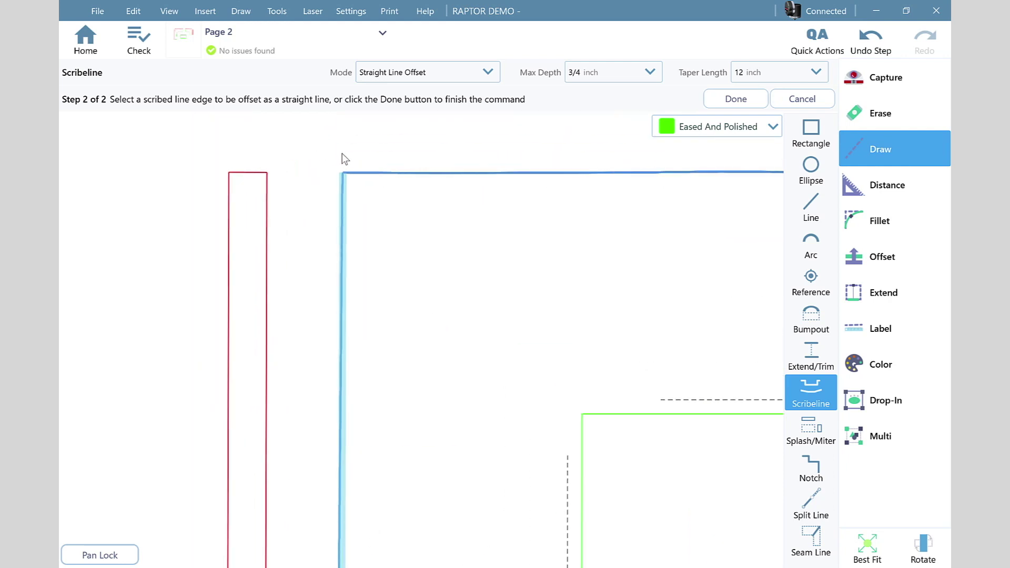
{"action": "left_click", "coordinate": [729, 100]}
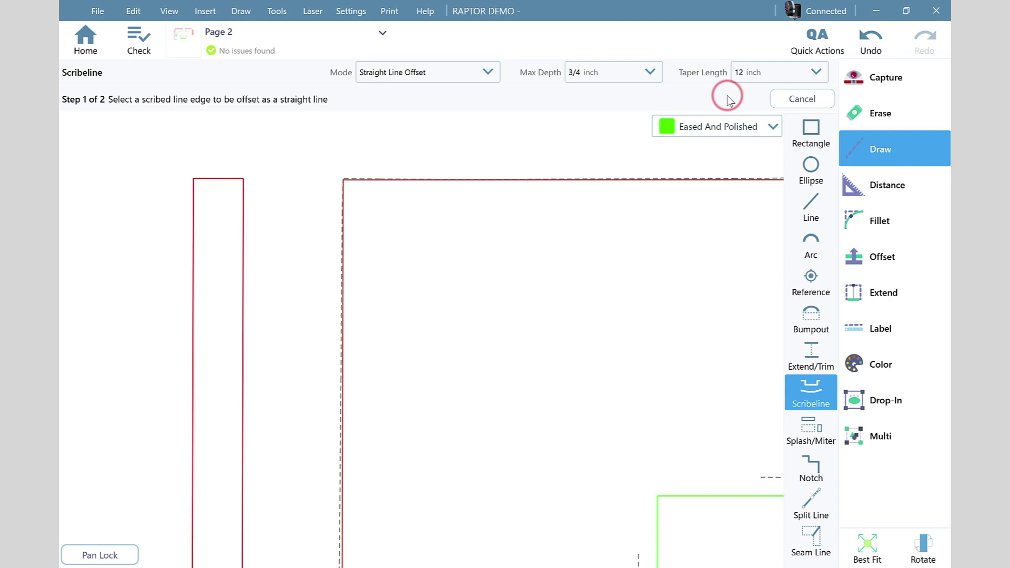
{"action": "scroll", "coordinate": [356, 209], "scroll_direction": "up", "scroll_amount": 2}
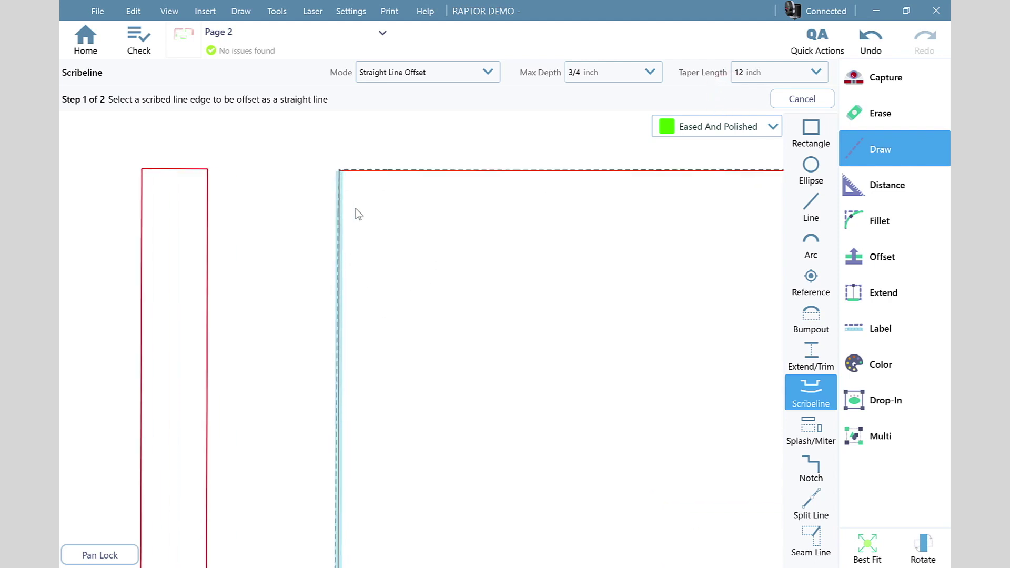
{"action": "scroll", "coordinate": [330, 182], "scroll_direction": "up", "scroll_amount": 1}
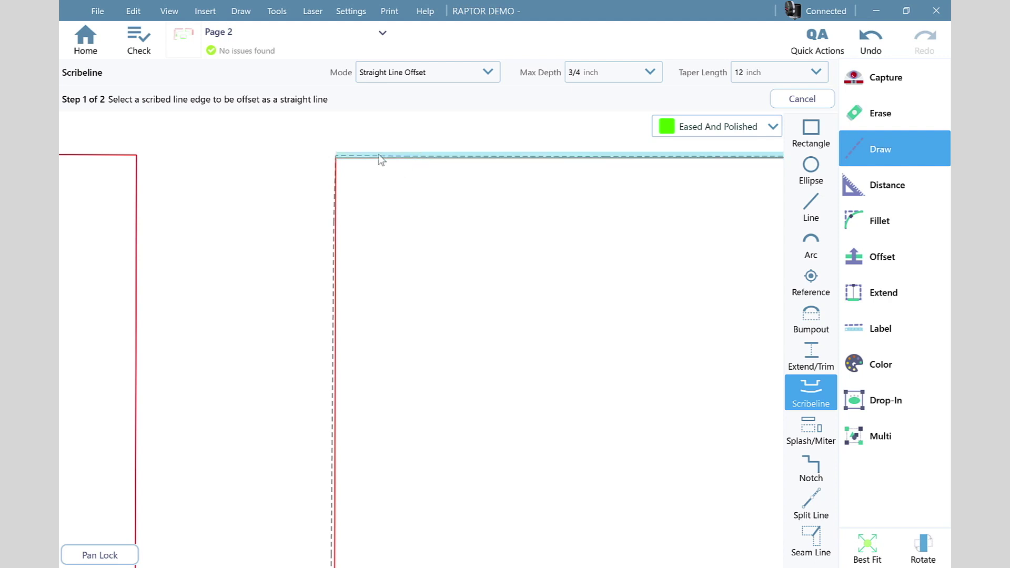
{"action": "scroll", "coordinate": [571, 166], "scroll_direction": "down", "scroll_amount": 1}
{"action": "scroll", "coordinate": [318, 257], "scroll_direction": "down", "scroll_amount": 3}
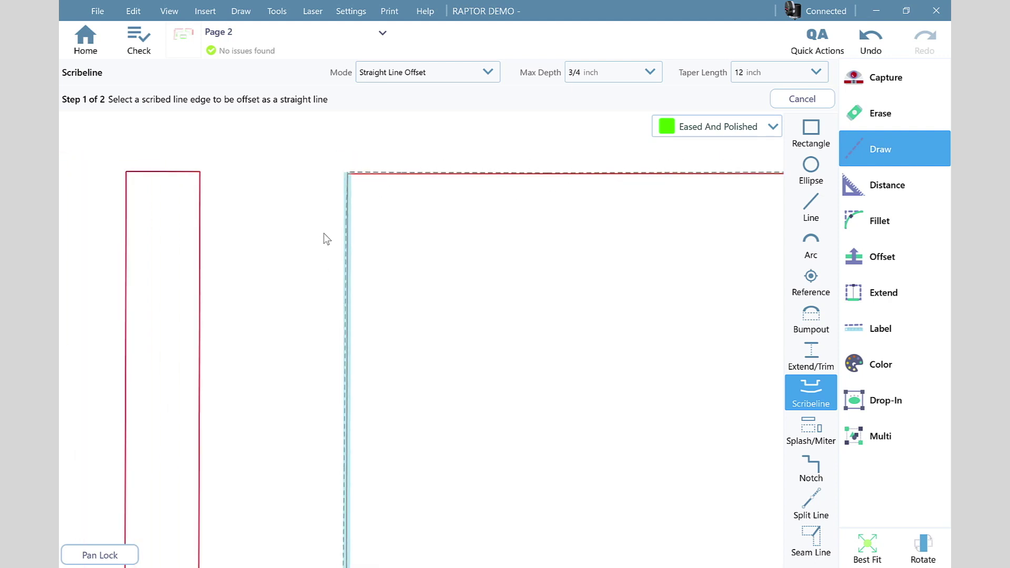
{"action": "scroll", "coordinate": [408, 306], "scroll_direction": "up", "scroll_amount": 1}
{"action": "scroll", "coordinate": [415, 336], "scroll_direction": "down", "scroll_amount": 1}
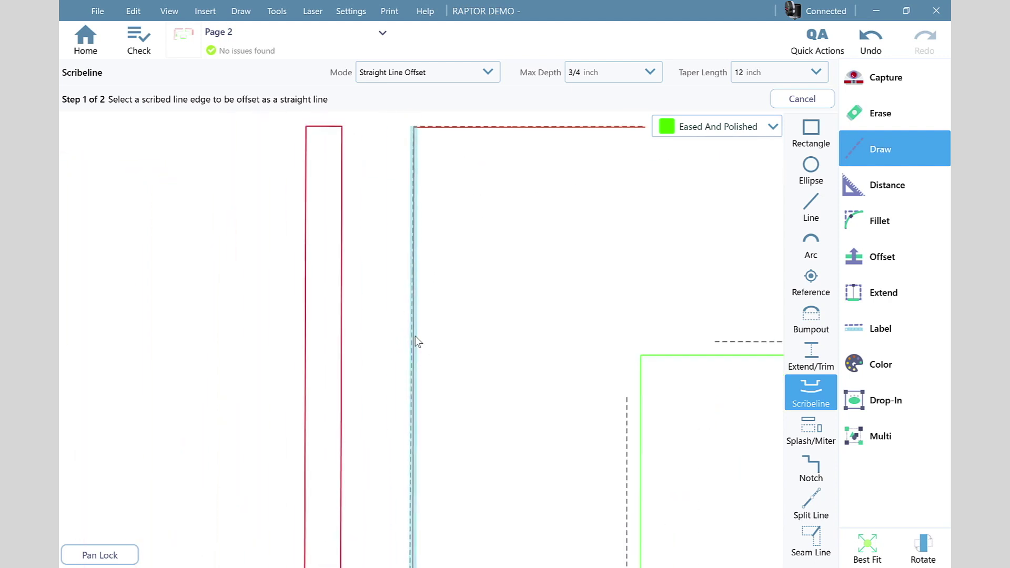
{"action": "scroll", "coordinate": [498, 249], "scroll_direction": "up", "scroll_amount": 1}
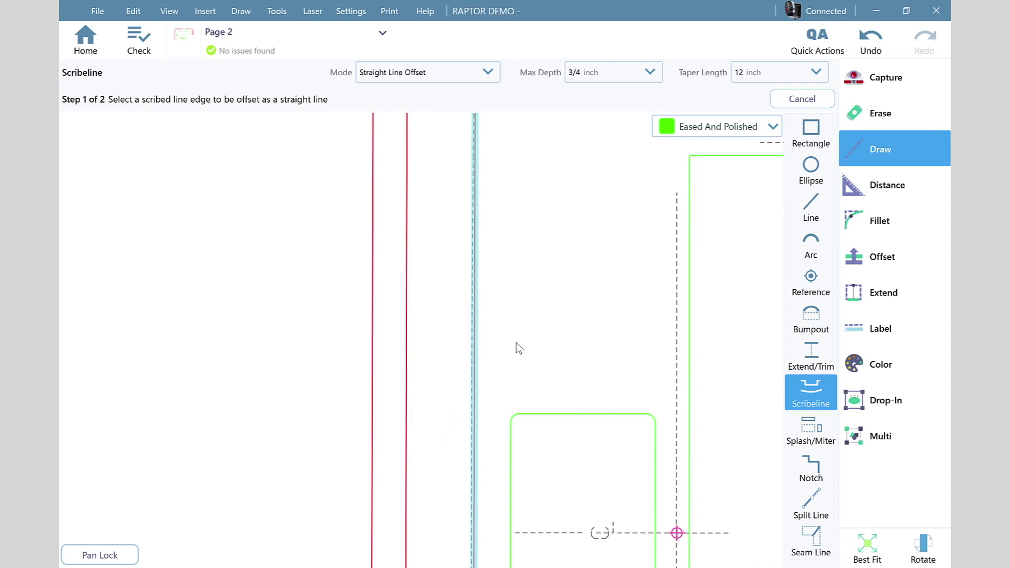
{"action": "mouse_move", "coordinate": [516, 343]}
{"action": "left_mouse_down"}
{"action": "mouse_move", "coordinate": [522, 323]}
{"action": "mouse_move", "coordinate": [492, 198]}
{"action": "left_mouse_up"}
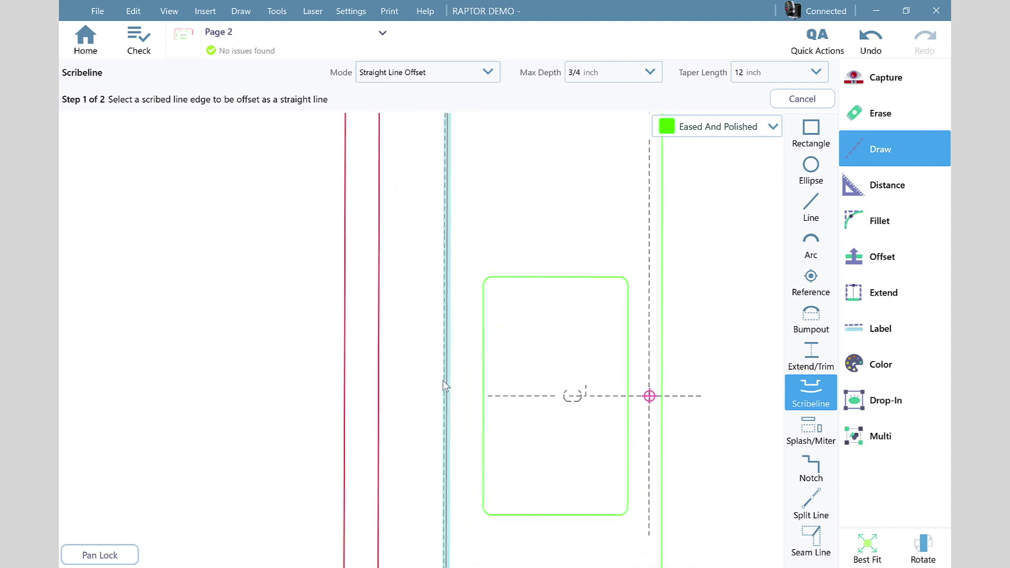
{"action": "scroll", "coordinate": [443, 381], "scroll_direction": "up", "scroll_amount": 1}
{"action": "scroll", "coordinate": [447, 377], "scroll_direction": "up", "scroll_amount": 1}
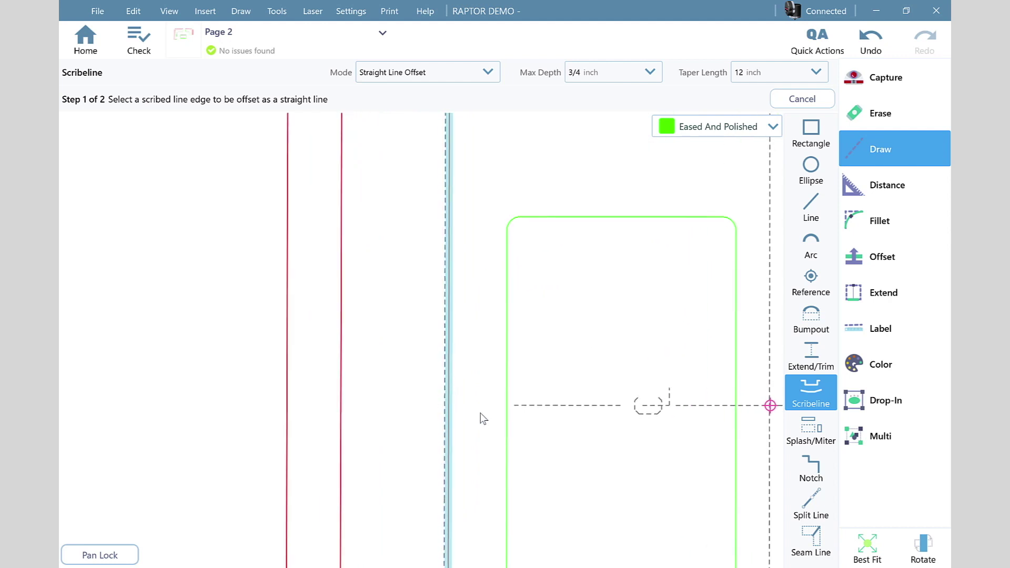
{"action": "scroll", "coordinate": [481, 413], "scroll_direction": "down", "scroll_amount": 3}
{"action": "scroll", "coordinate": [482, 412], "scroll_direction": "down", "scroll_amount": 2}
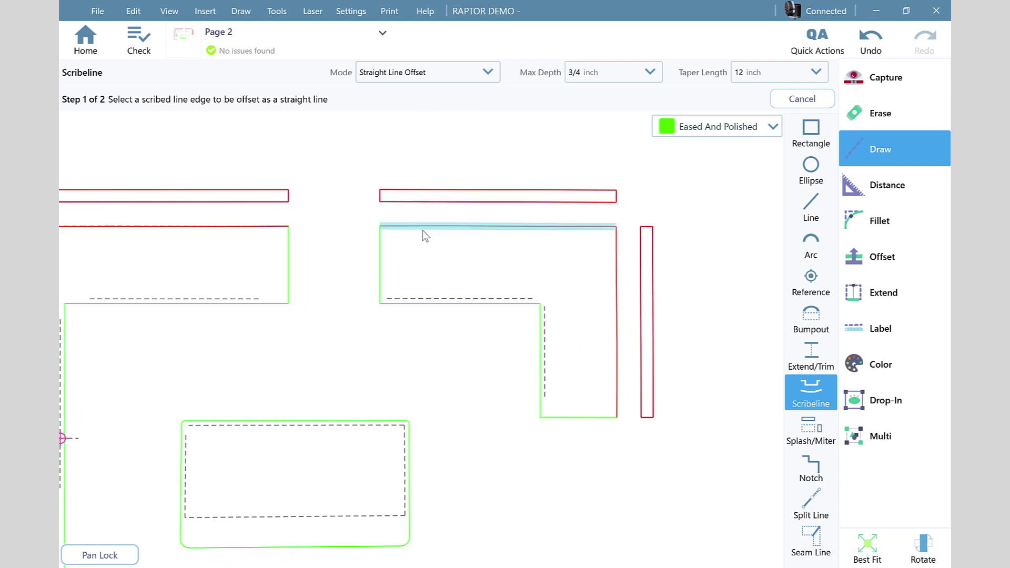
Step: Apply a straight-line offset scribe to the right L-piece's top and right edges
{"action": "left_click", "coordinate": [423, 231]}
{"action": "left_click", "coordinate": [612, 257]}
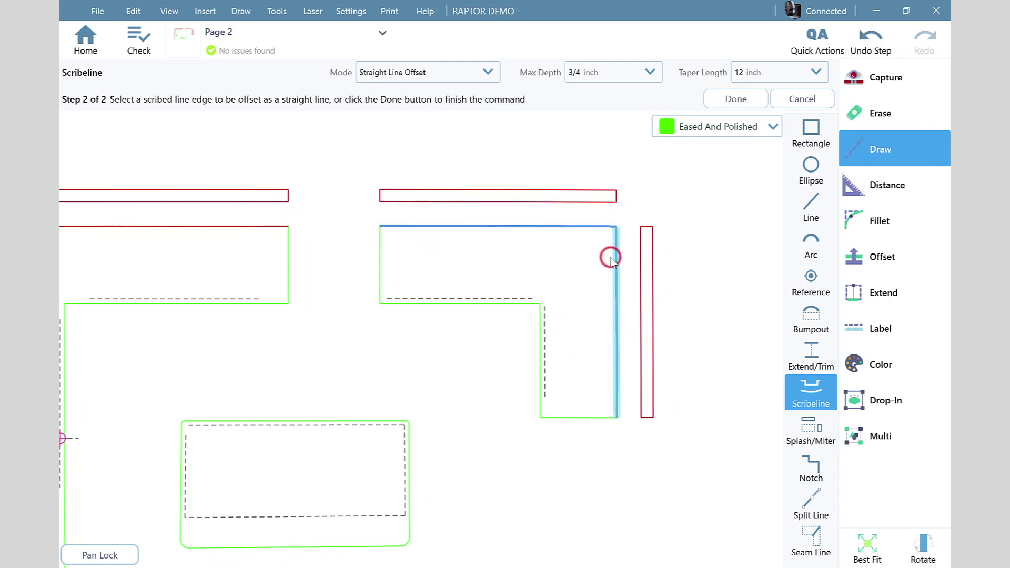
{"action": "left_click", "coordinate": [736, 99]}
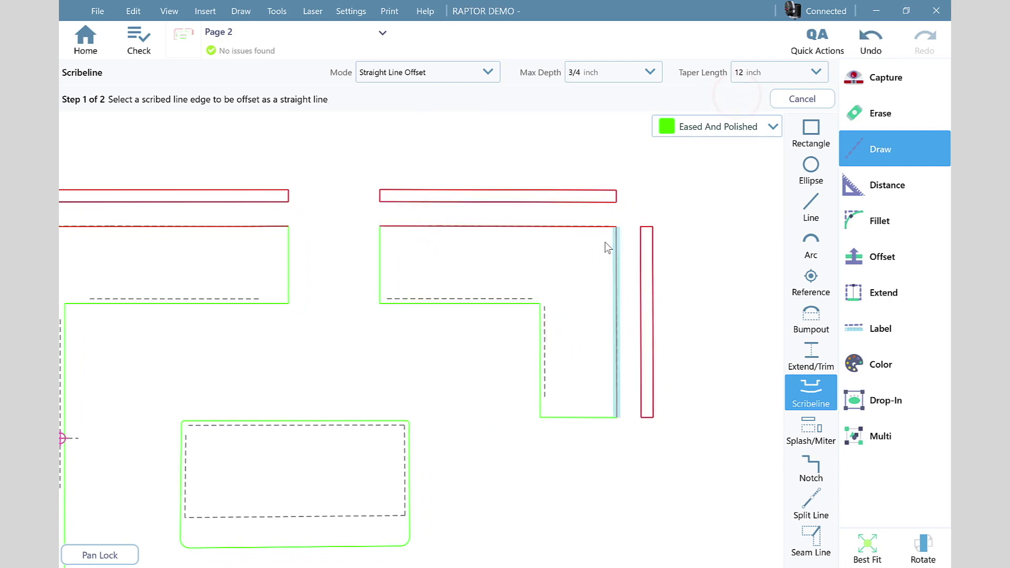
{"action": "scroll", "coordinate": [602, 224], "scroll_direction": "up", "scroll_amount": 3}
{"action": "scroll", "coordinate": [603, 228], "scroll_direction": "up", "scroll_amount": 3}
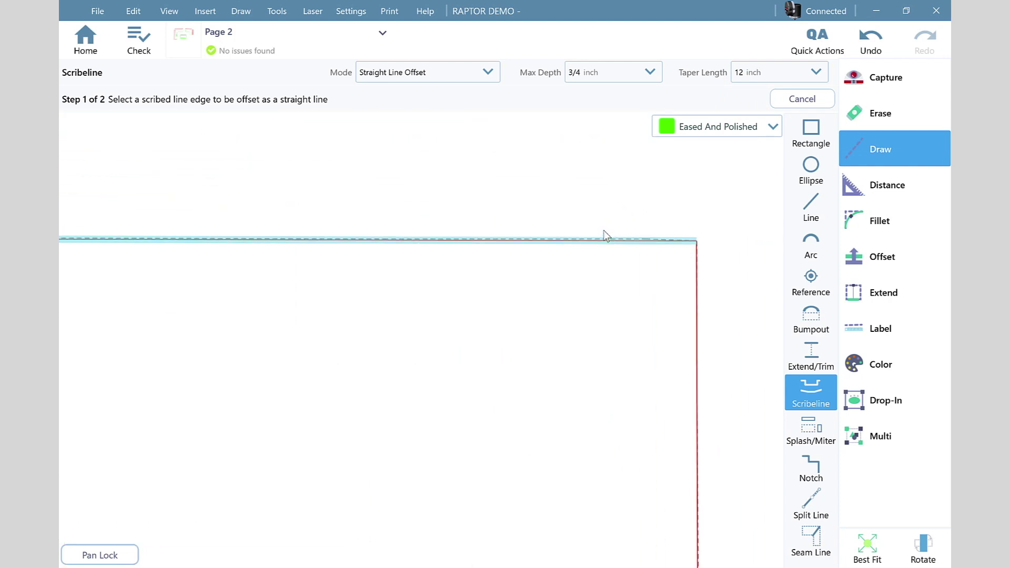
{"action": "scroll", "coordinate": [614, 238], "scroll_direction": "up", "scroll_amount": 1}
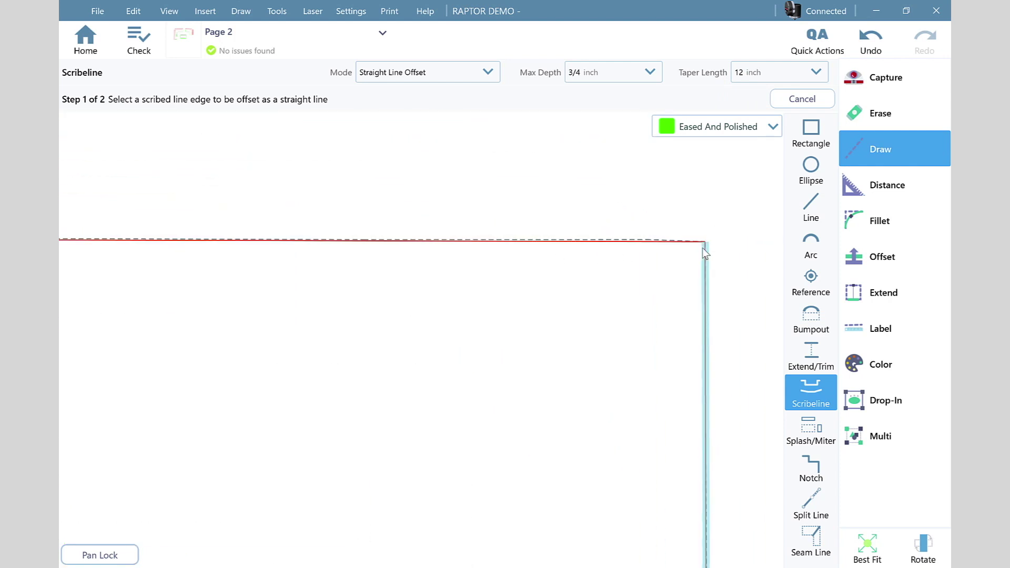
{"action": "scroll", "coordinate": [542, 259], "scroll_direction": "down", "scroll_amount": 1}
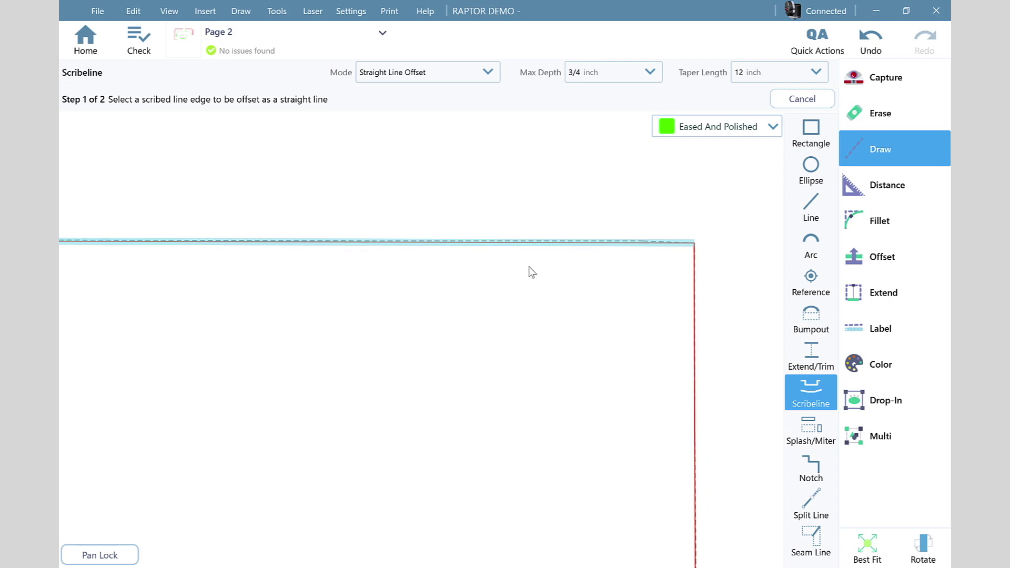
{"action": "left_click_drag", "start_coordinate": [539, 347], "coordinate": [350, 222]}
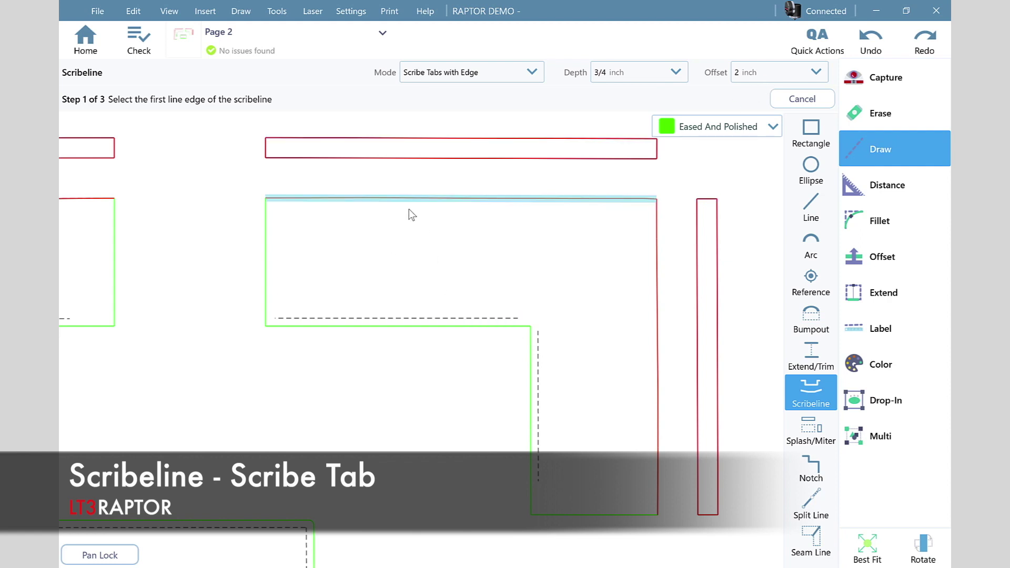
Step: Add scribe tabs along the right L-piece's top and right edges, from top-left to bottom-right corner
{"action": "left_click", "coordinate": [284, 199]}
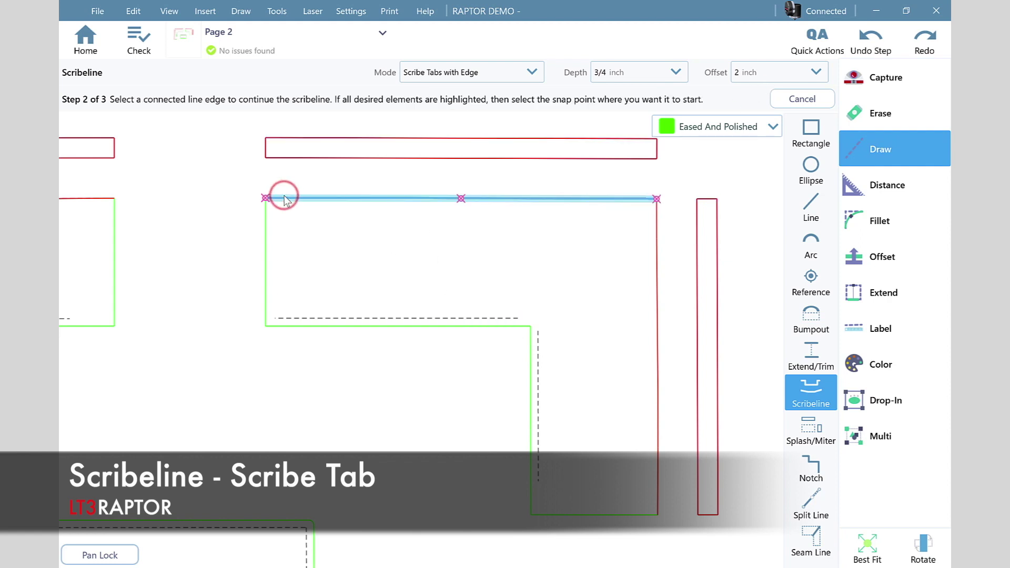
{"action": "left_click", "coordinate": [645, 345]}
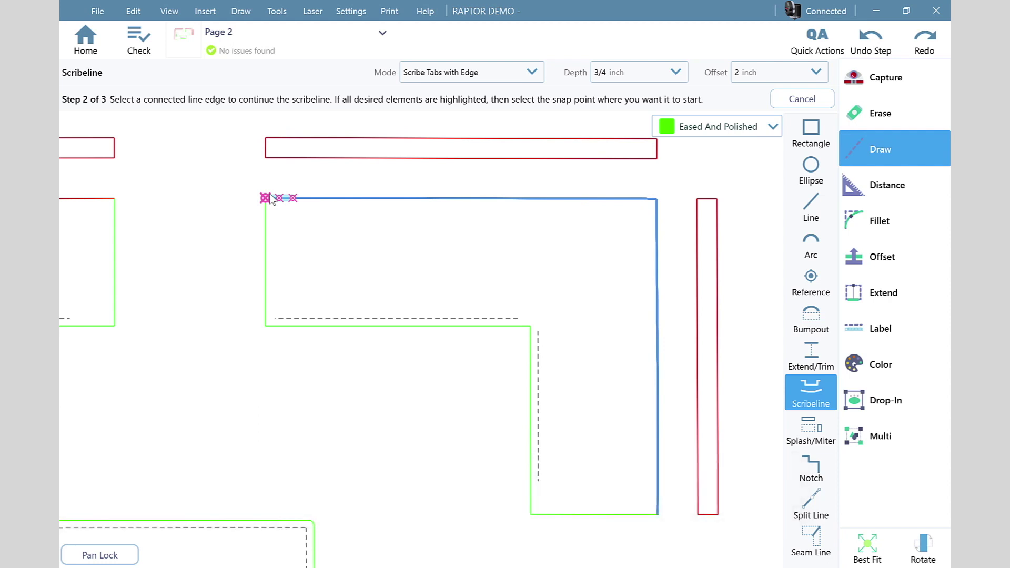
{"action": "left_click", "coordinate": [268, 197]}
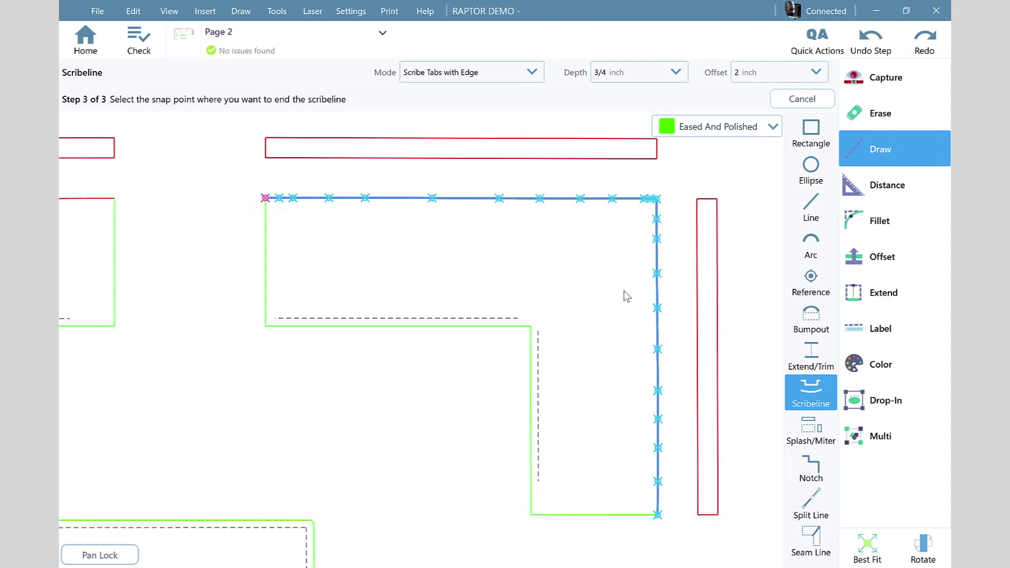
{"action": "left_click", "coordinate": [670, 508]}
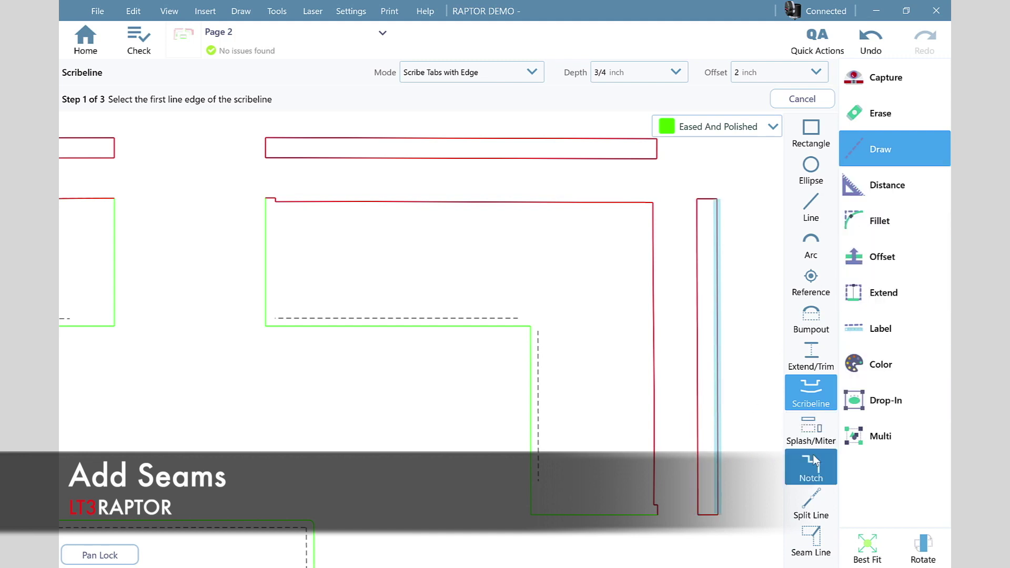
Step: Place a European Left seam with 2 1/8 inch radius from the right L's inner corner to its right edge
{"action": "left_click", "coordinate": [812, 551]}
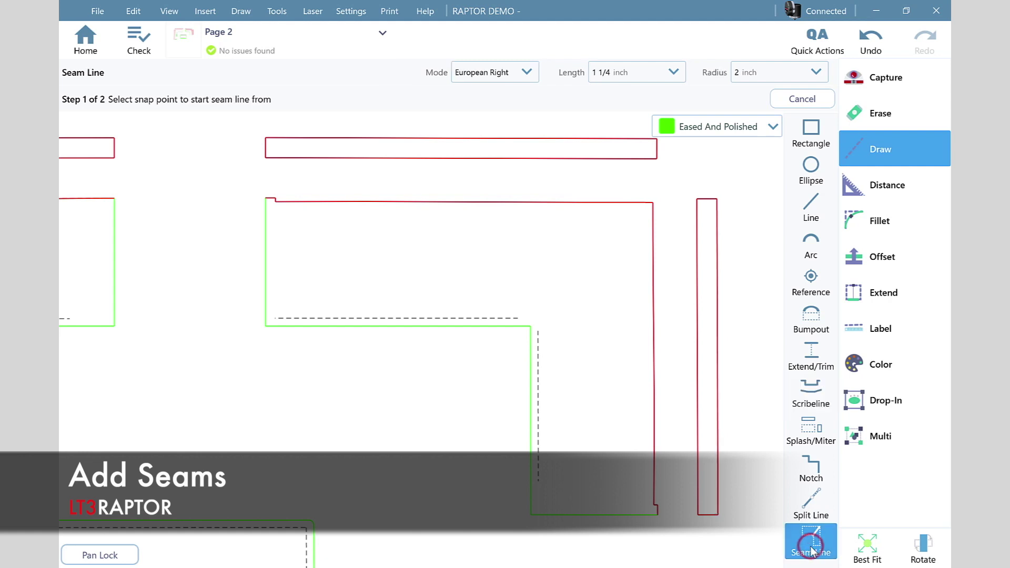
{"action": "left_click", "coordinate": [525, 73]}
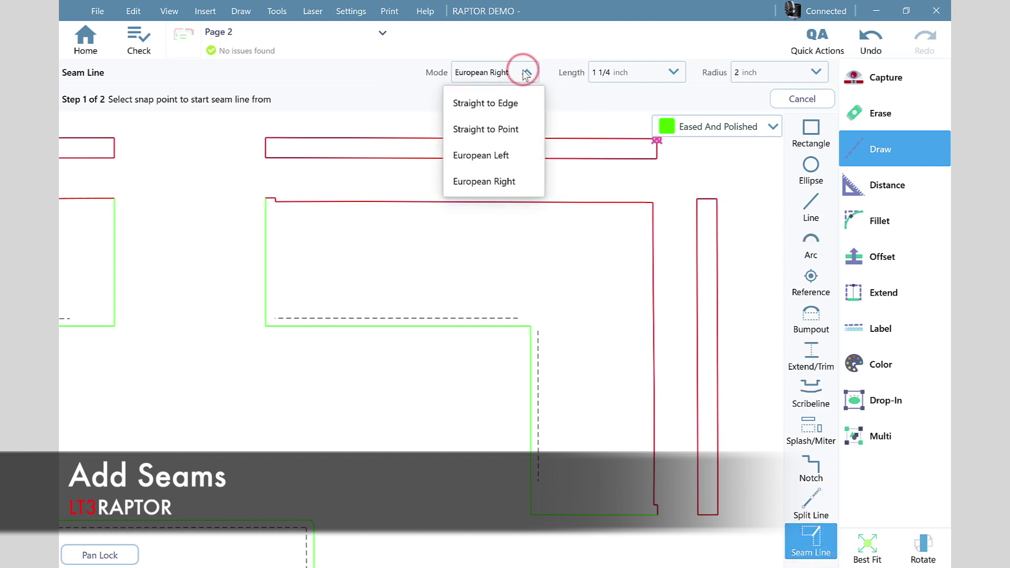
{"action": "left_click", "coordinate": [504, 158]}
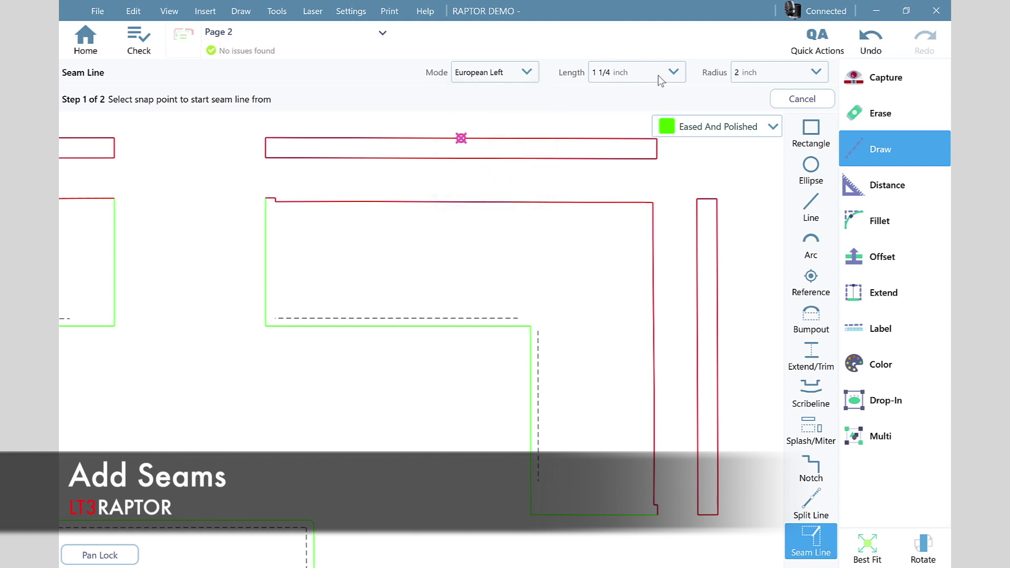
{"action": "left_click", "coordinate": [765, 72]}
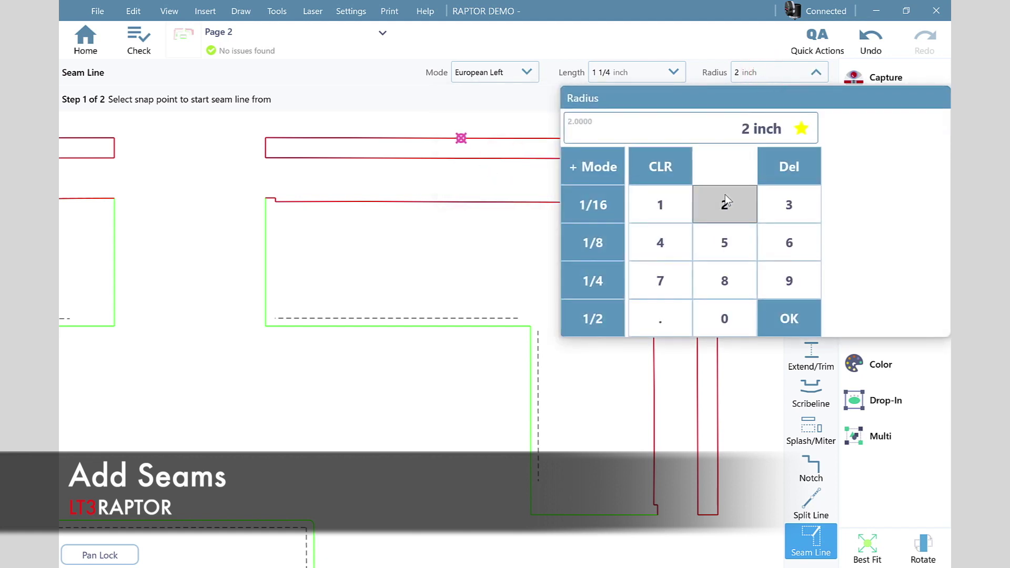
{"action": "left_click", "coordinate": [605, 241]}
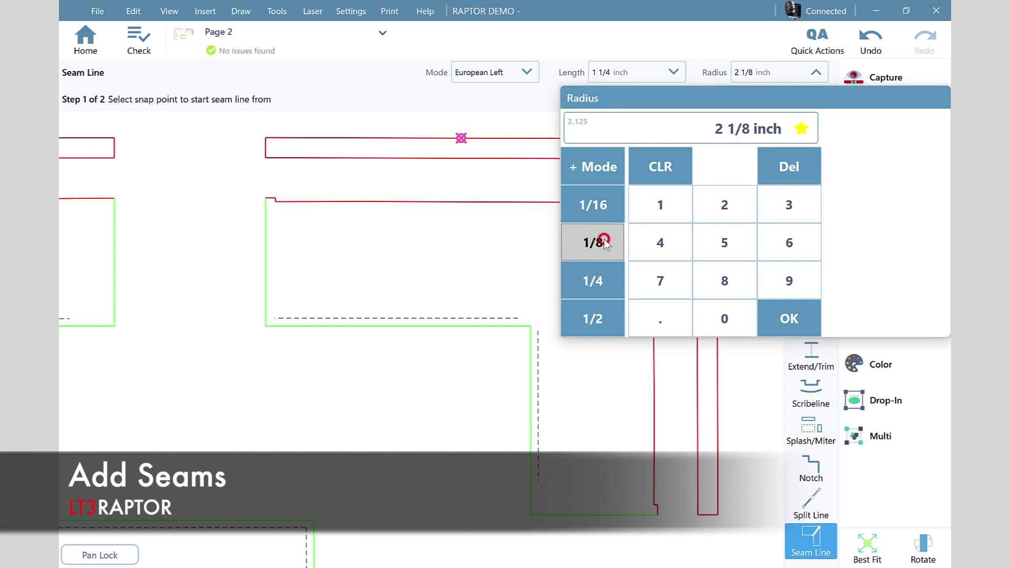
{"action": "left_click", "coordinate": [807, 323]}
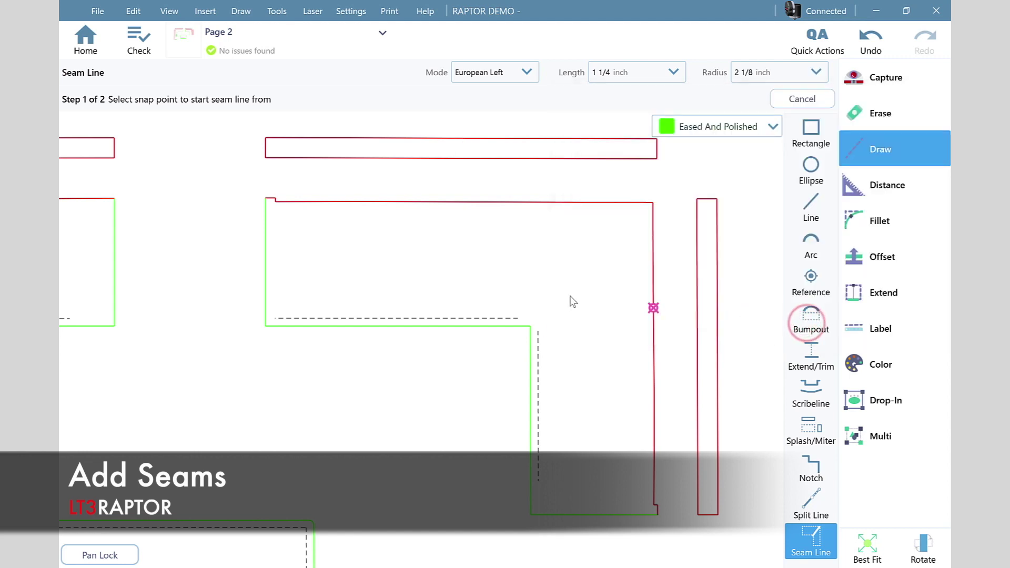
{"action": "left_click", "coordinate": [530, 327]}
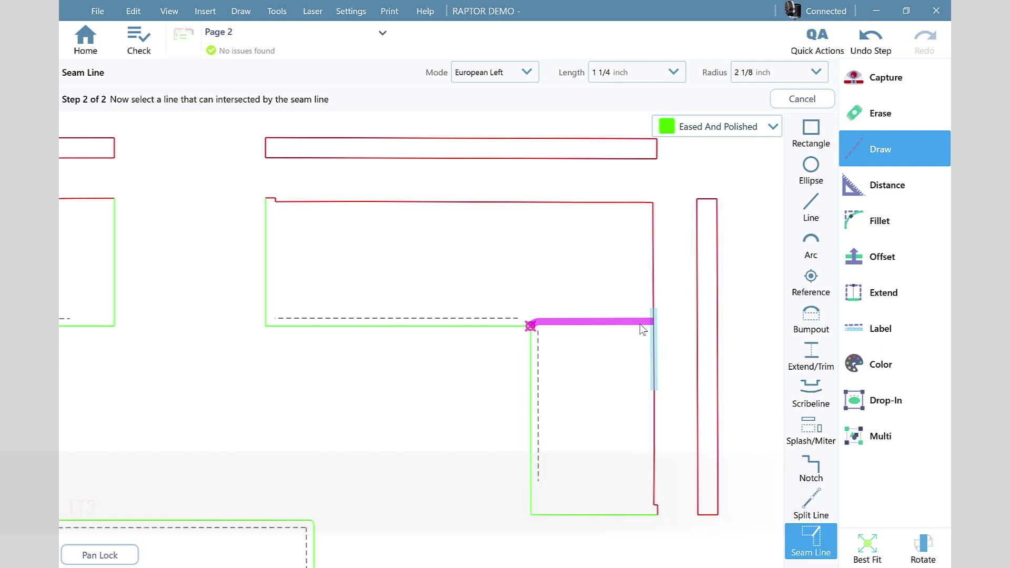
{"action": "left_click", "coordinate": [641, 323]}
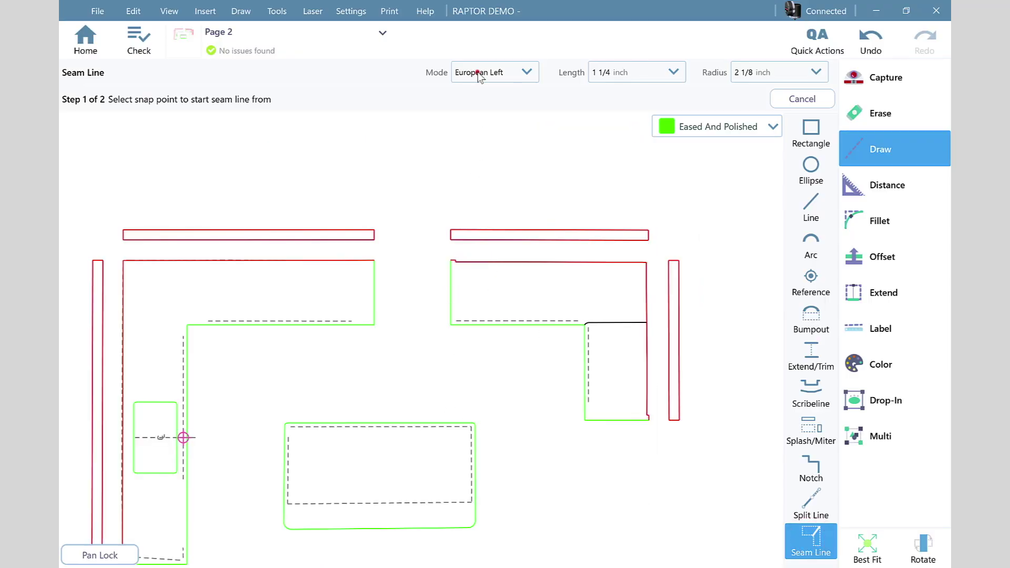
Step: Draw a European Right seam from the left L-piece's inner corner to its left outer edge
{"action": "left_click", "coordinate": [478, 74]}
{"action": "left_click", "coordinate": [488, 183]}
{"action": "scroll", "coordinate": [139, 348], "scroll_direction": "up", "scroll_amount": 5}
{"action": "mouse_move", "coordinate": [299, 317]}
{"action": "left_mouse_down"}
{"action": "mouse_move", "coordinate": [513, 327]}
{"action": "mouse_move", "coordinate": [508, 316]}
{"action": "left_mouse_up"}
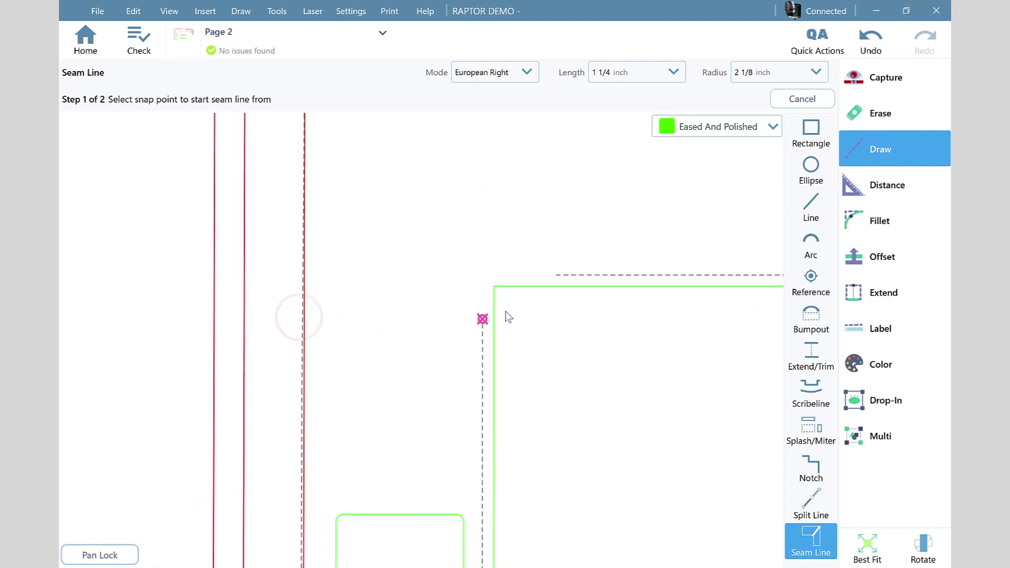
{"action": "left_click", "coordinate": [495, 287]}
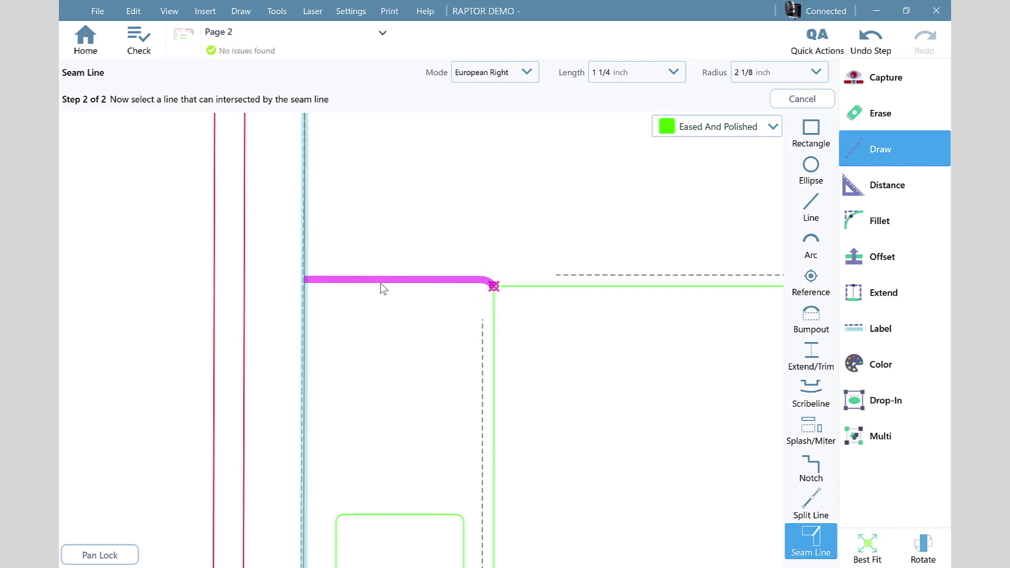
{"action": "left_click", "coordinate": [381, 284]}
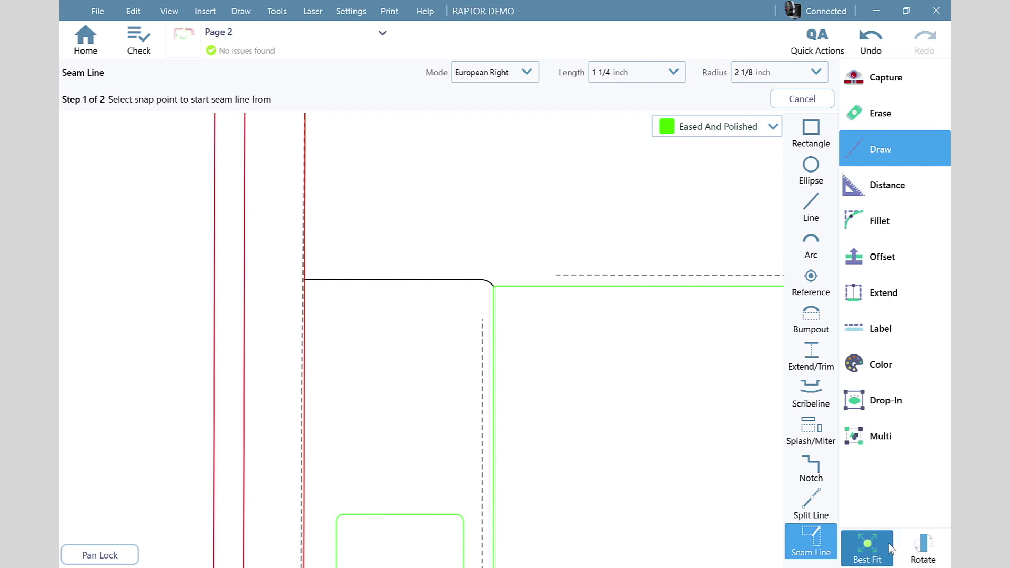
{"action": "left_click", "coordinate": [863, 550]}
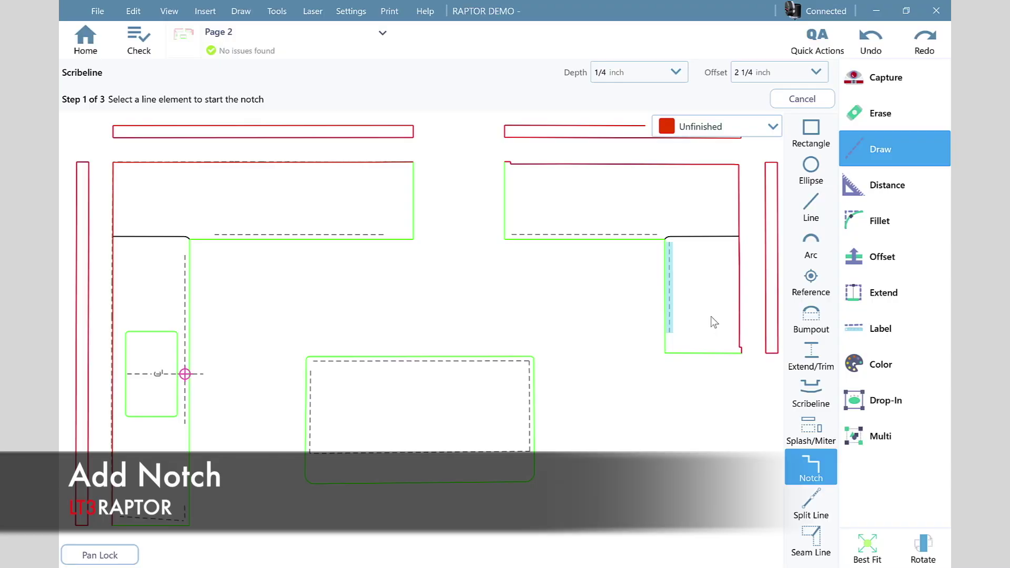
Step: Give the right piece's short bottom edge the Unfinished edge style
{"action": "left_click", "coordinate": [715, 349]}
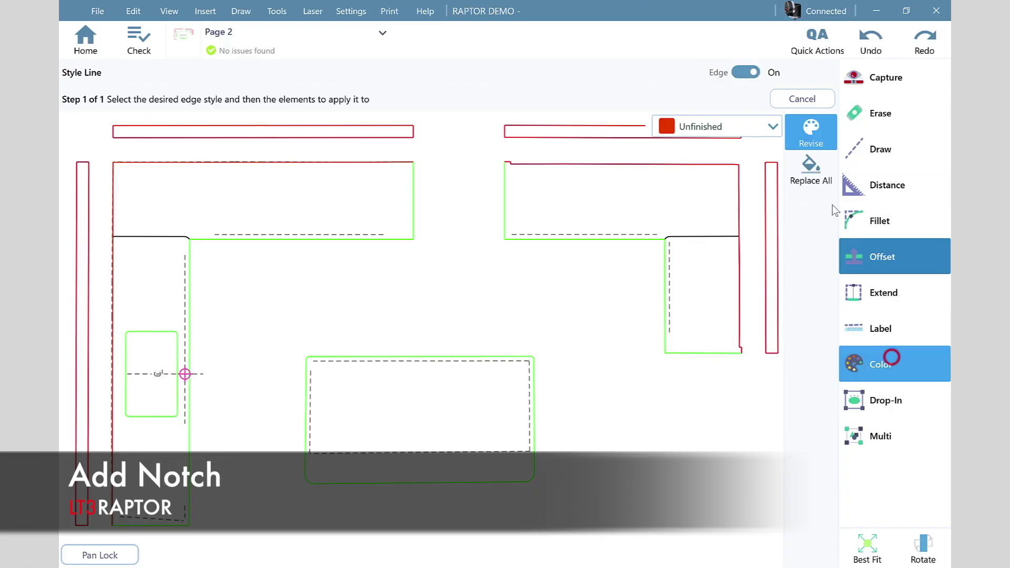
{"action": "left_click", "coordinate": [720, 125]}
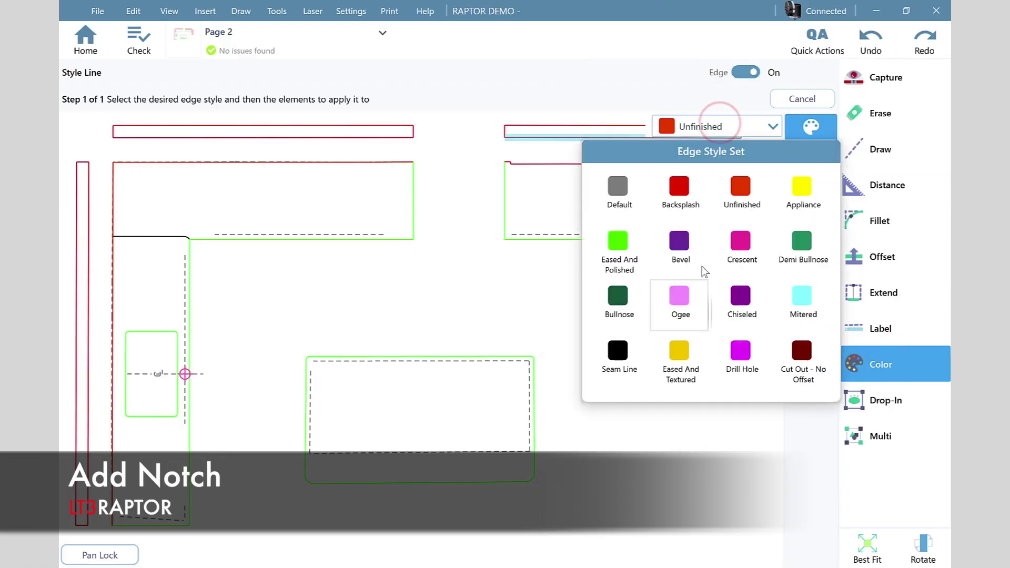
{"action": "left_click", "coordinate": [741, 188]}
{"action": "left_click", "coordinate": [685, 356]}
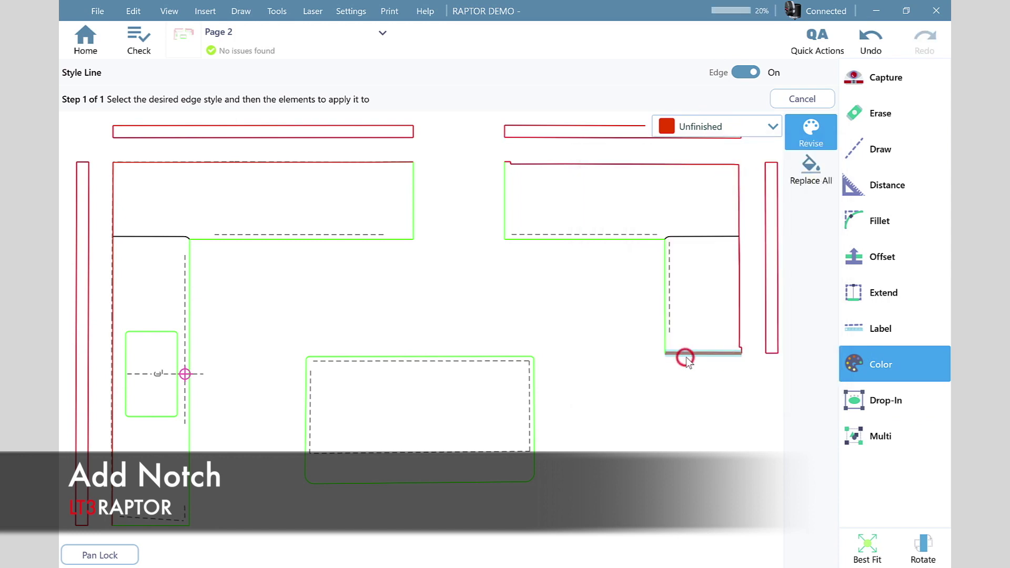
{"action": "left_click", "coordinate": [884, 145]}
Step: Cut an upward 1/4-inch-deep notch with 2 1/4-inch offset at the right L-piece's bottom inner corner
{"action": "left_click", "coordinate": [824, 462]}
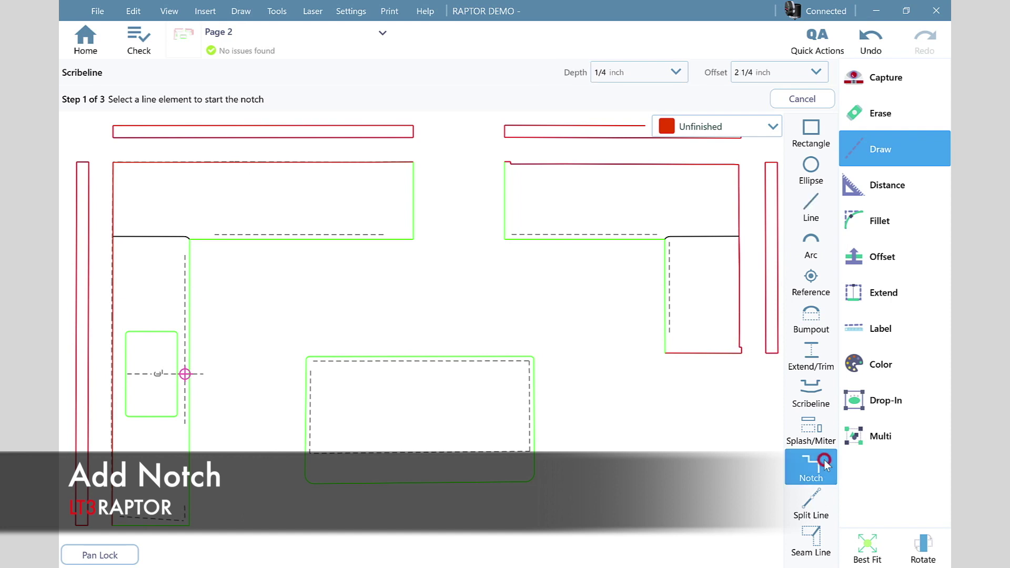
{"action": "scroll", "coordinate": [751, 365], "scroll_direction": "up", "scroll_amount": 8}
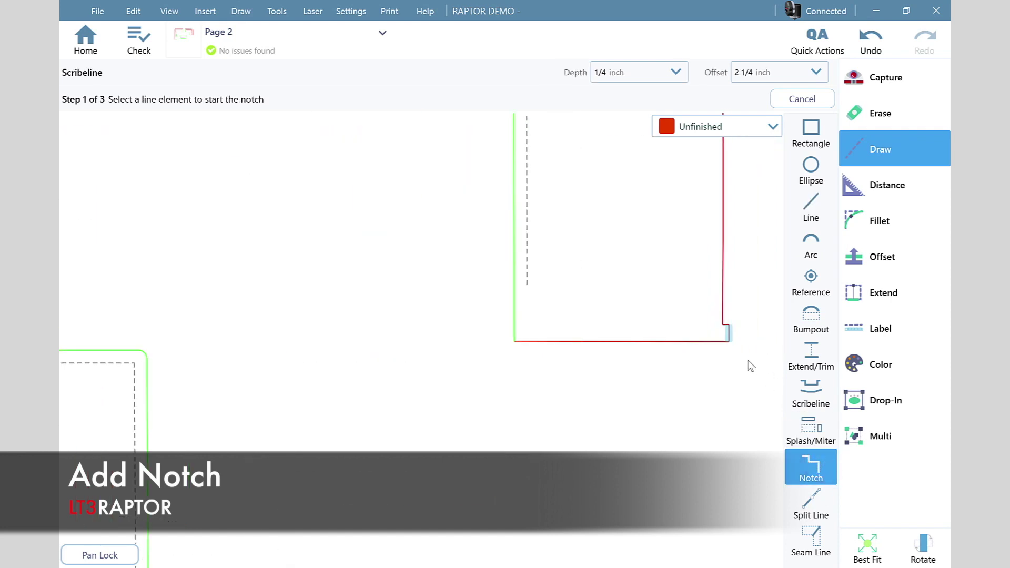
{"action": "left_click_drag", "start_coordinate": [410, 343], "coordinate": [453, 438]}
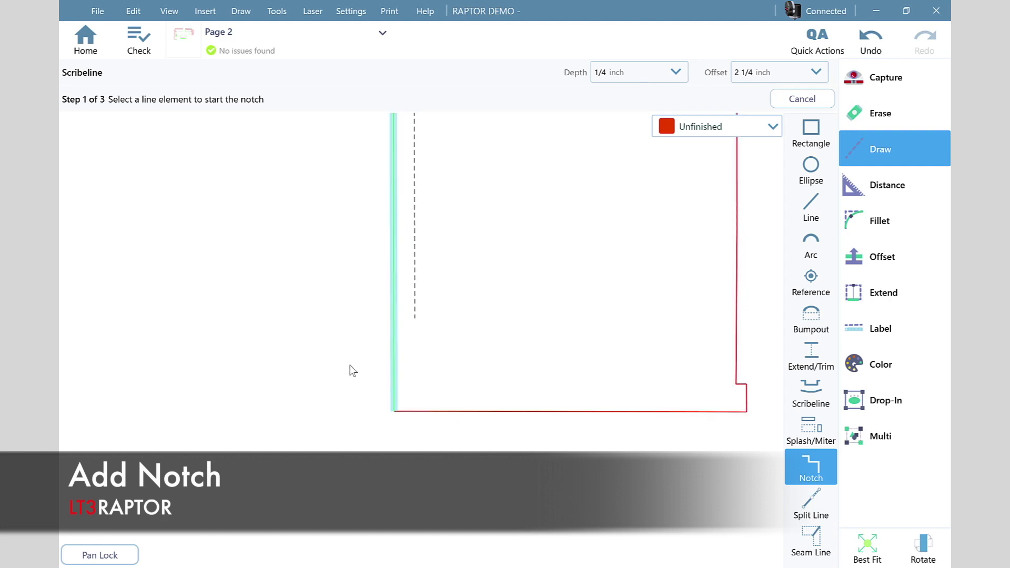
{"action": "left_click", "coordinate": [370, 356]}
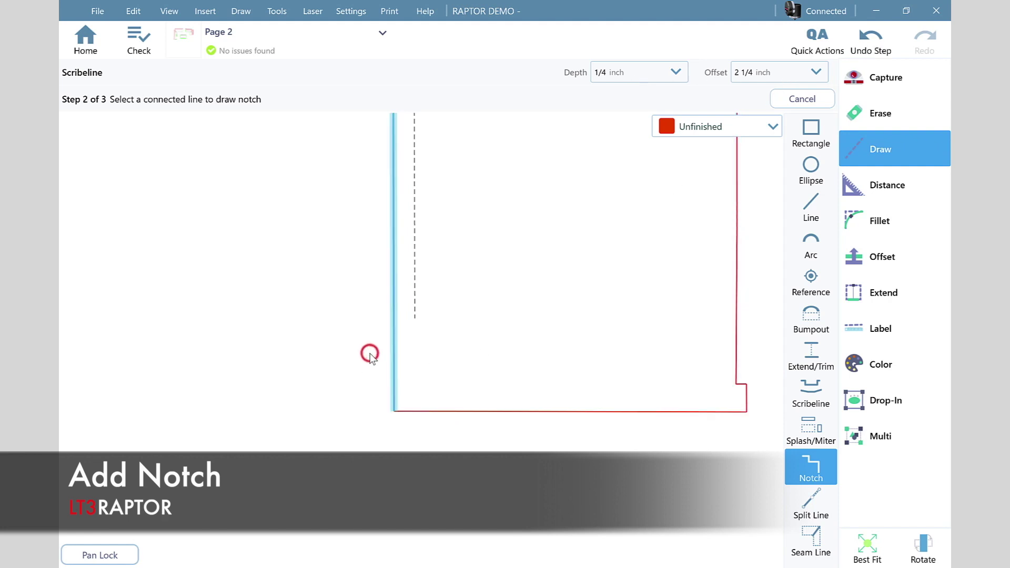
{"action": "left_click", "coordinate": [459, 410]}
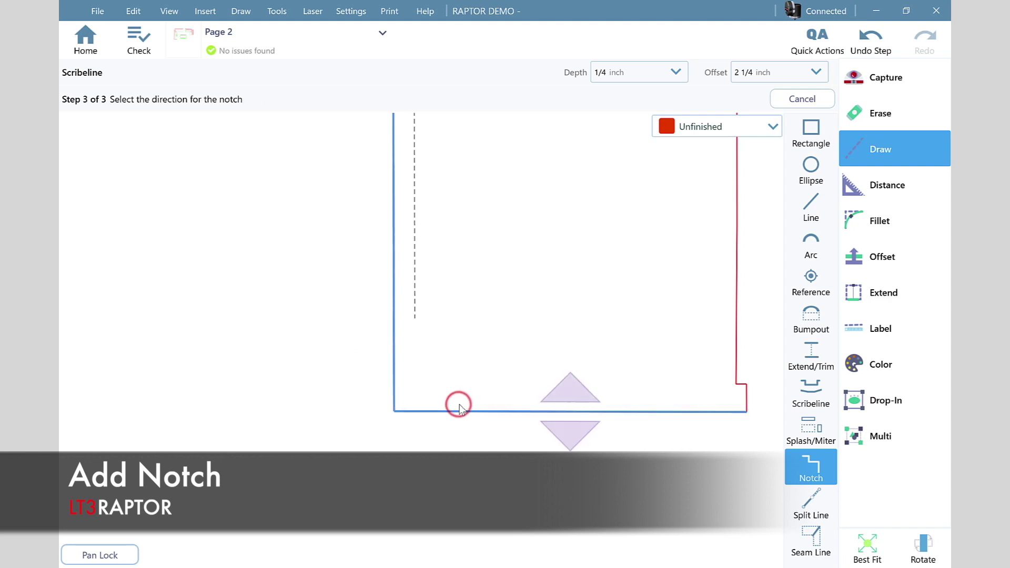
{"action": "left_click", "coordinate": [559, 396]}
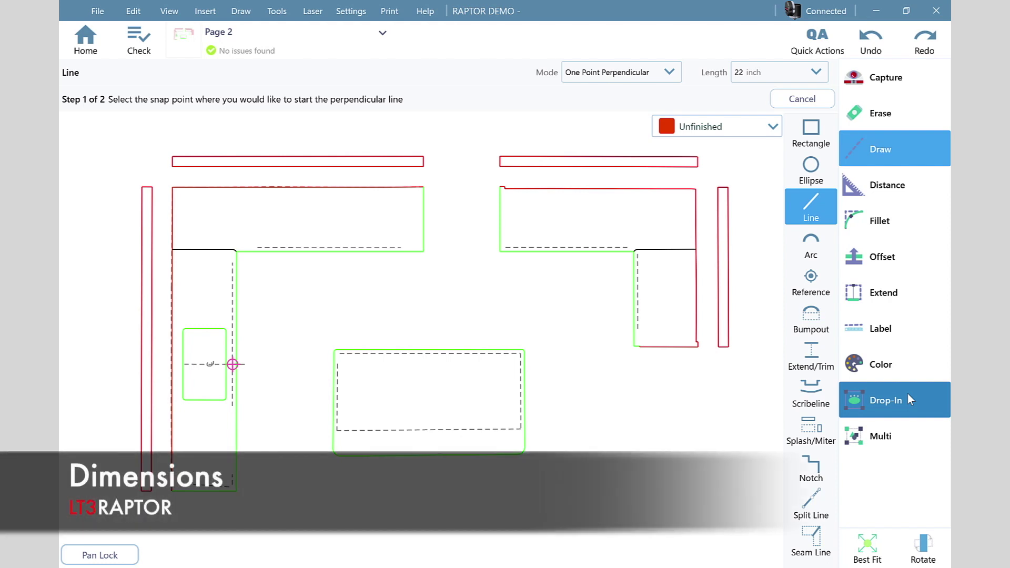
Step: Add a 62 1/8 inch point-to-point label down the right piece's right edge
{"action": "left_click", "coordinate": [874, 330]}
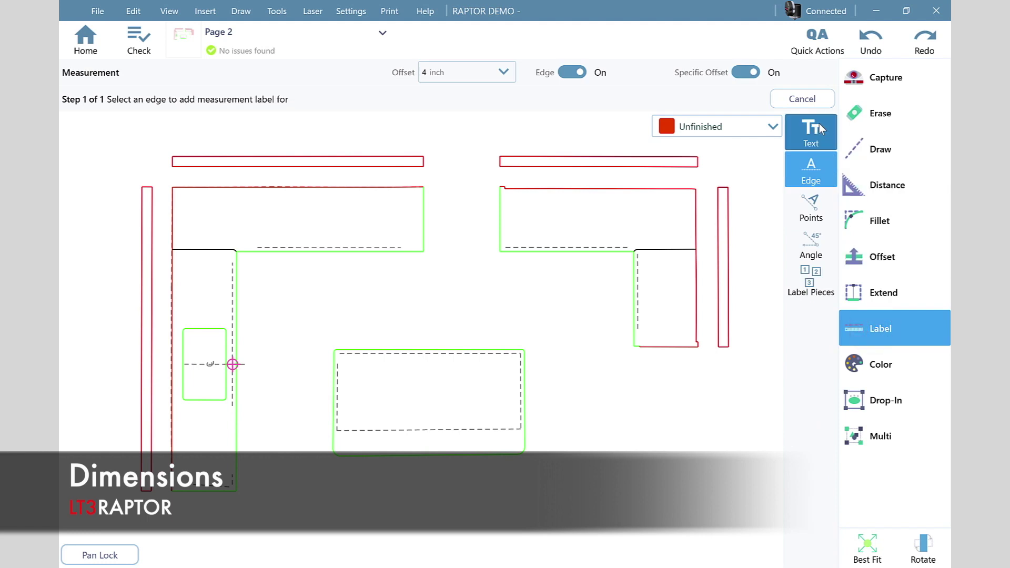
{"action": "left_click", "coordinate": [814, 205]}
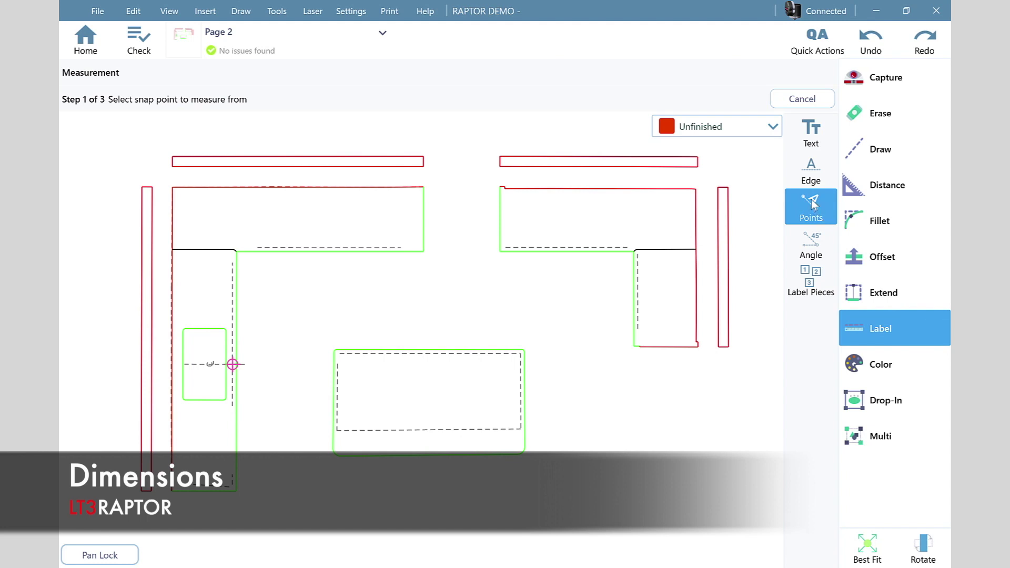
{"action": "scroll", "coordinate": [674, 190], "scroll_direction": "up", "scroll_amount": 3}
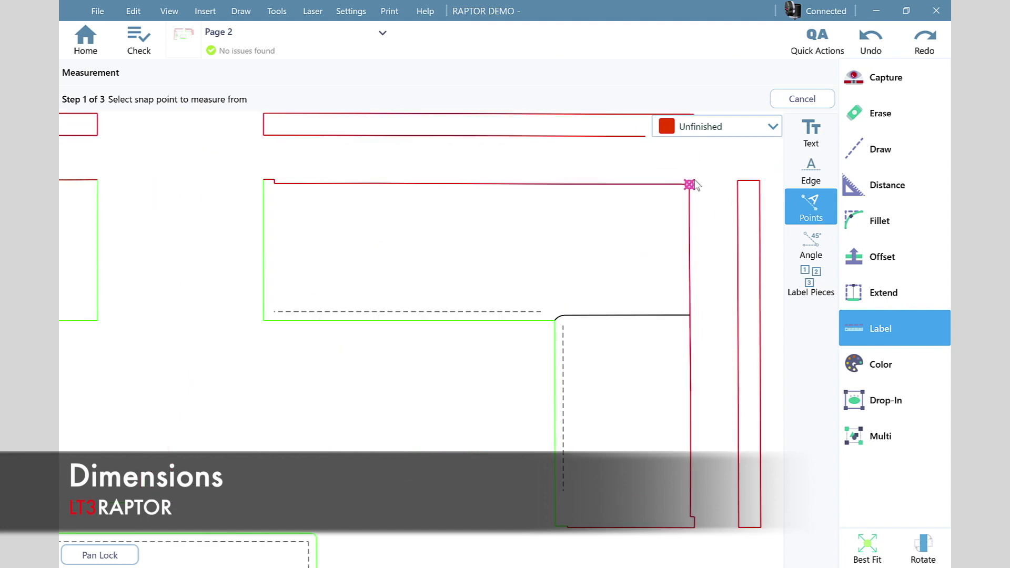
{"action": "left_click", "coordinate": [691, 184]}
{"action": "left_click", "coordinate": [689, 543]}
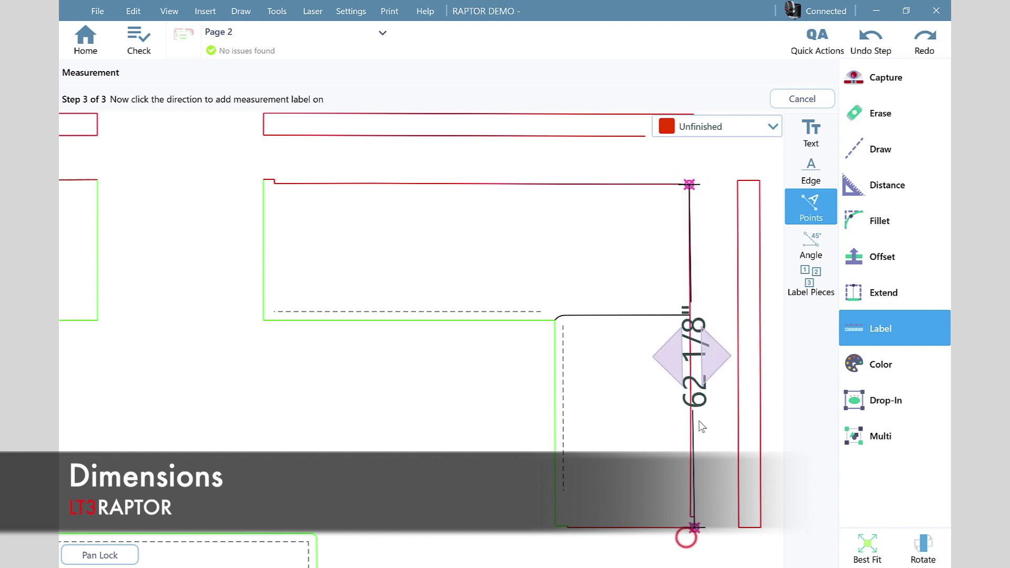
{"action": "left_click", "coordinate": [710, 368]}
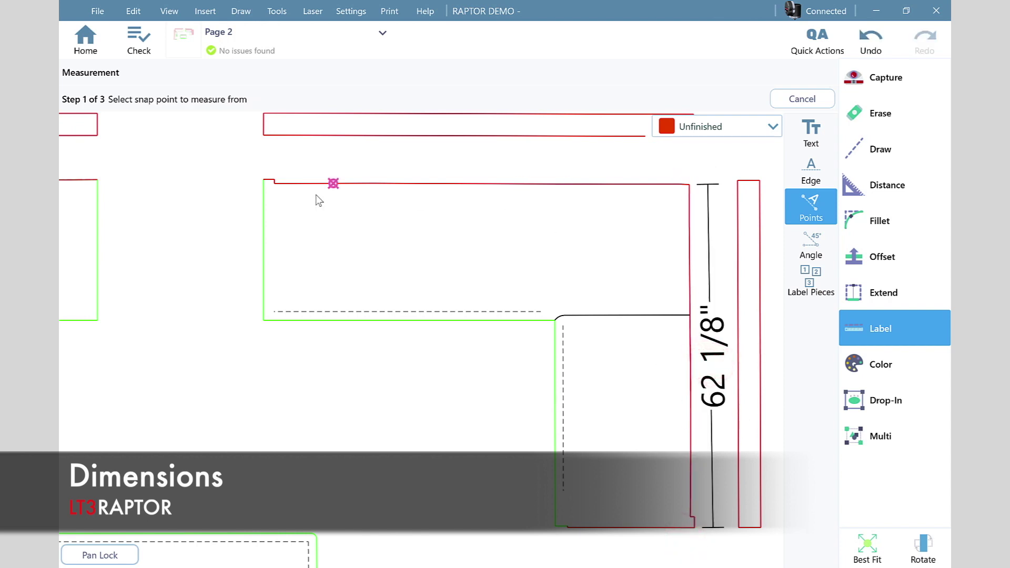
Step: Label the 4 inch backsplash gap and the 77 1/8 inch width across the top
{"action": "left_click", "coordinate": [263, 116]}
{"action": "left_click", "coordinate": [264, 136]}
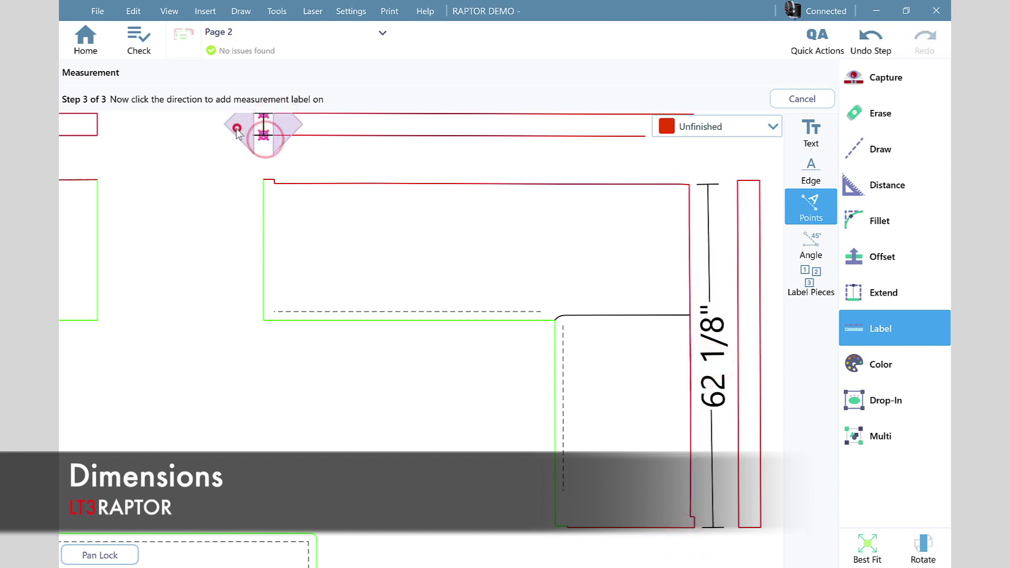
{"action": "left_click", "coordinate": [237, 128]}
{"action": "left_click", "coordinate": [260, 184]}
{"action": "left_click", "coordinate": [689, 184]}
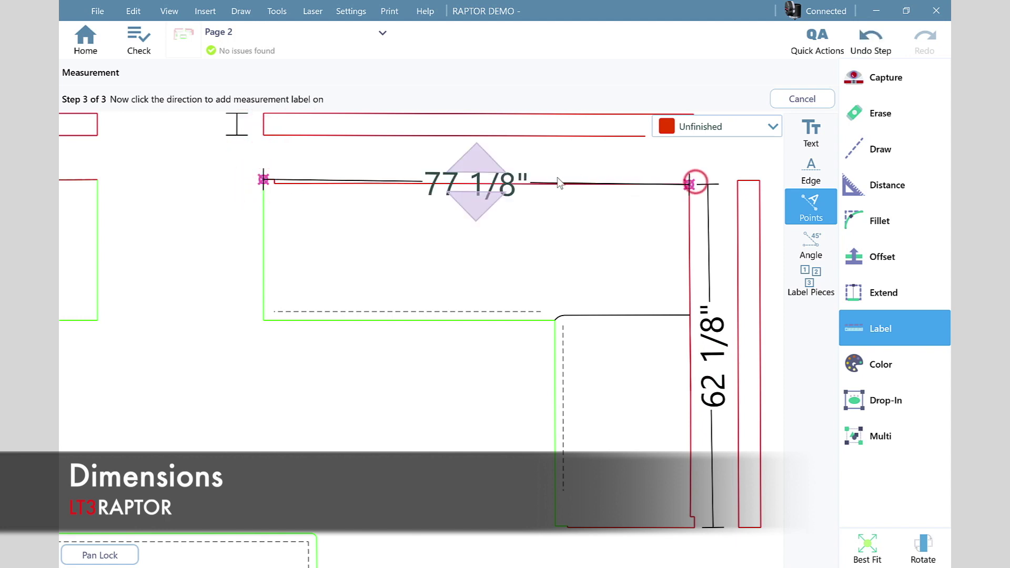
{"action": "left_click", "coordinate": [488, 169]}
{"action": "scroll", "coordinate": [658, 406], "scroll_direction": "down", "scroll_amount": 2}
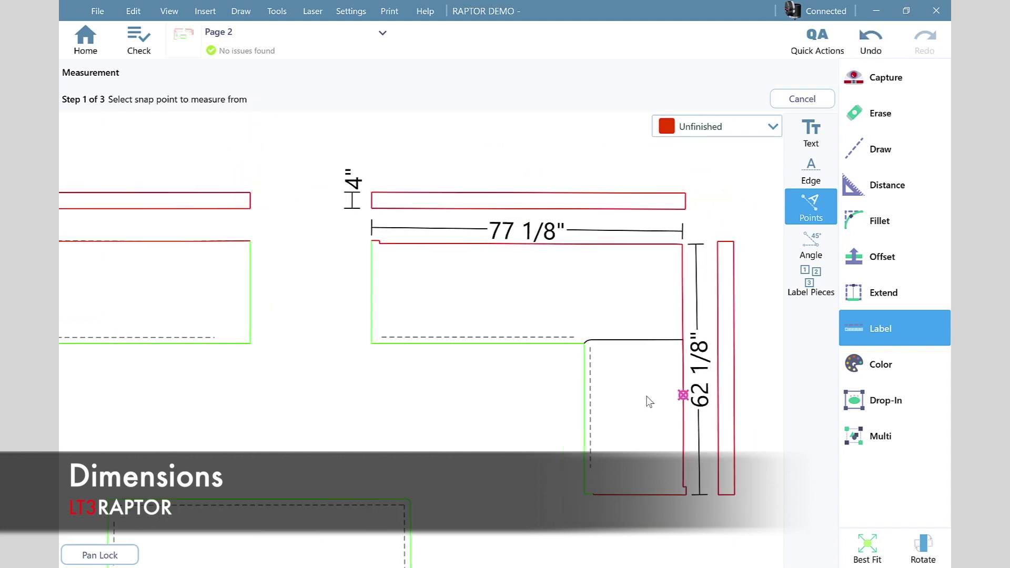
{"action": "left_click", "coordinate": [390, 359]}
{"action": "left_click_drag", "start_coordinate": [391, 363], "coordinate": [560, 332]}
Step: Switch to Edge labels with a 4 inch fixed offset and label the L-piece's top and long outer edges
{"action": "left_click", "coordinate": [811, 166]}
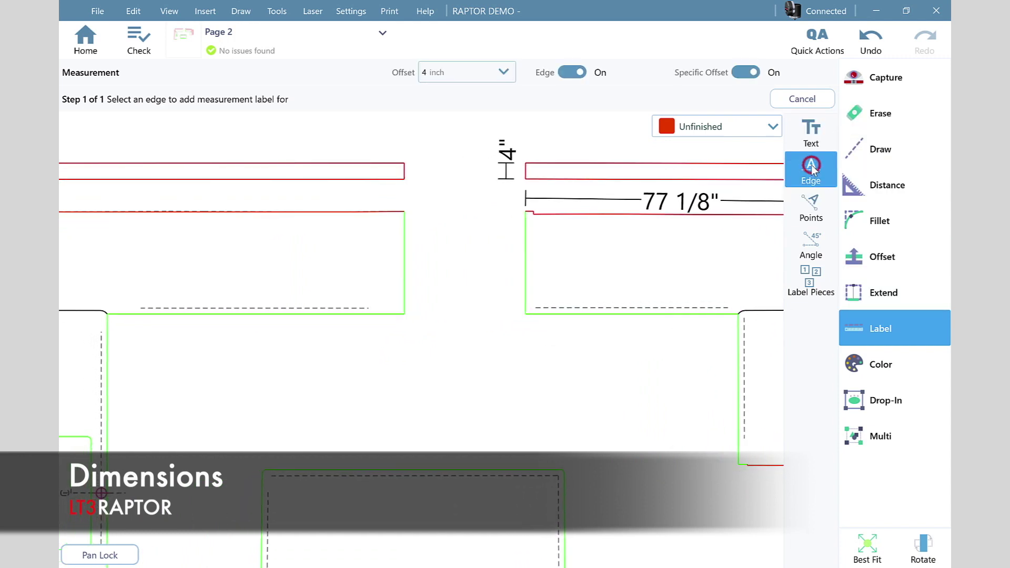
{"action": "scroll", "coordinate": [398, 374], "scroll_direction": "down", "scroll_amount": 2}
{"action": "left_click_drag", "start_coordinate": [396, 375], "coordinate": [465, 350]}
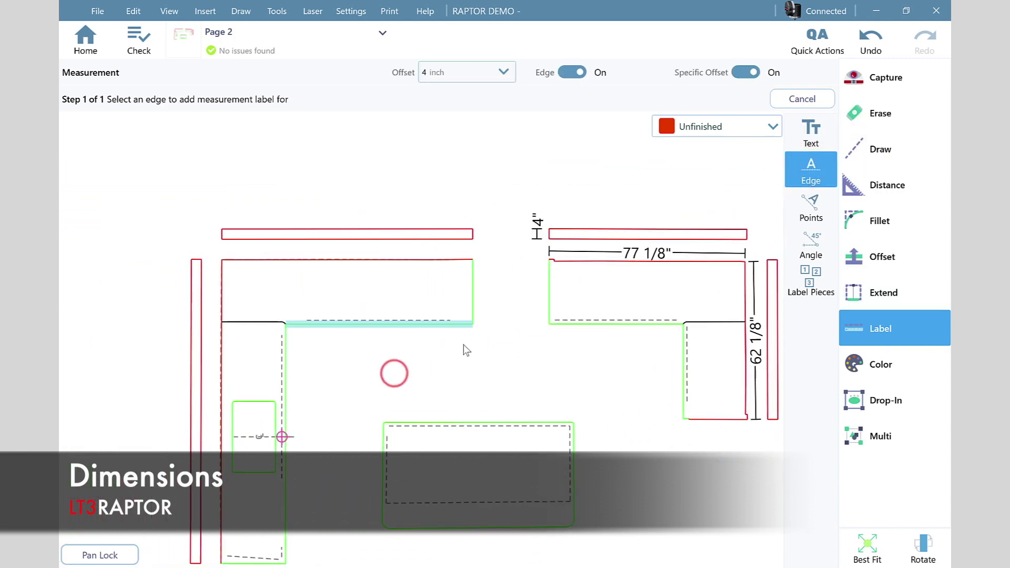
{"action": "scroll", "coordinate": [316, 251], "scroll_direction": "up", "scroll_amount": 3}
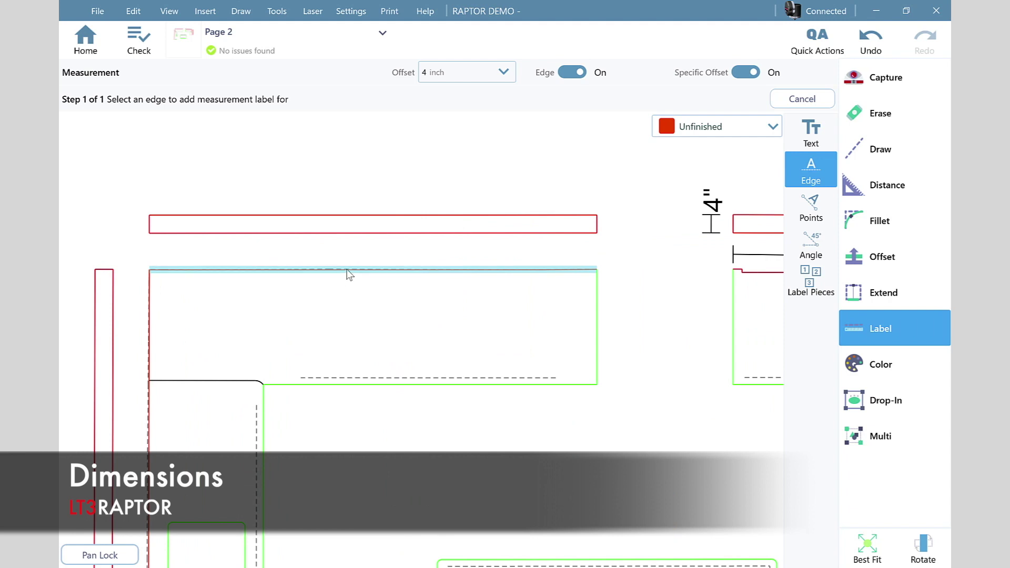
{"action": "left_click", "coordinate": [747, 72]}
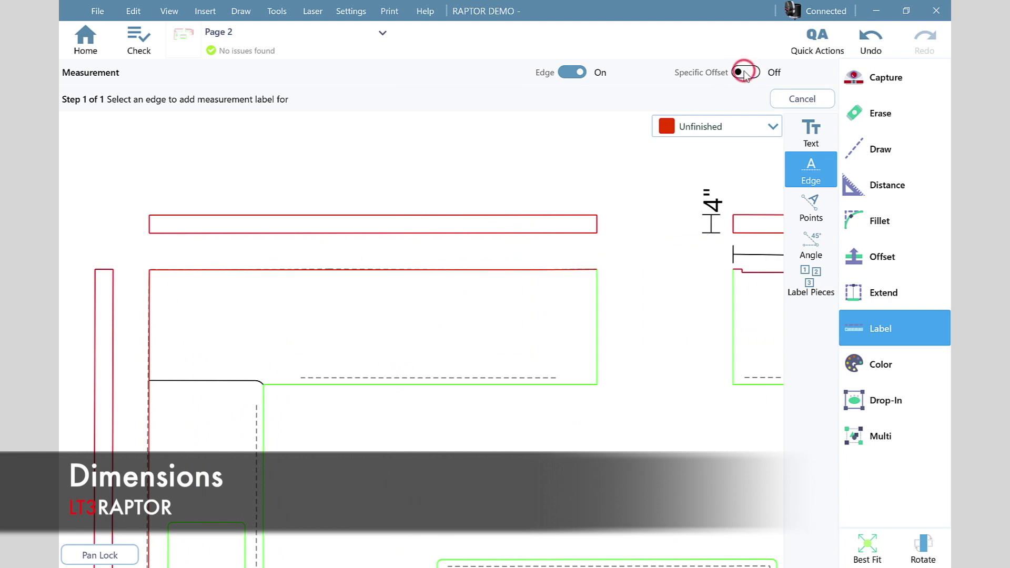
{"action": "left_click", "coordinate": [746, 72]}
{"action": "left_click", "coordinate": [402, 262]}
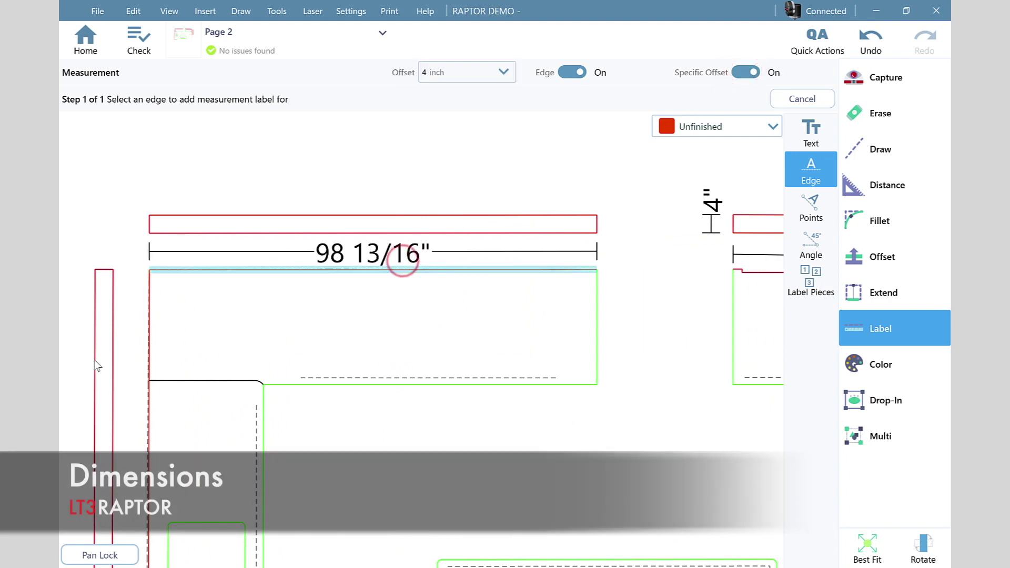
{"action": "left_click", "coordinate": [147, 373]}
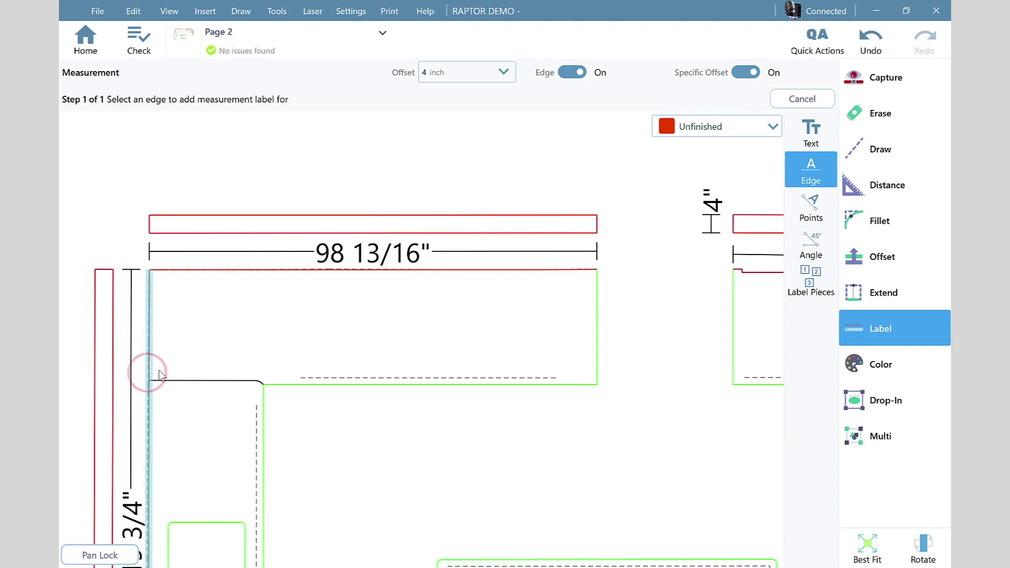
Step: Label the inner edges 73 5/8, 52 3/4 and 94 5/16 inch and the L-piece's bottom edge
{"action": "scroll", "coordinate": [222, 369], "scroll_direction": "down", "scroll_amount": 2}
{"action": "left_click", "coordinate": [288, 393]}
{"action": "left_click", "coordinate": [582, 383]}
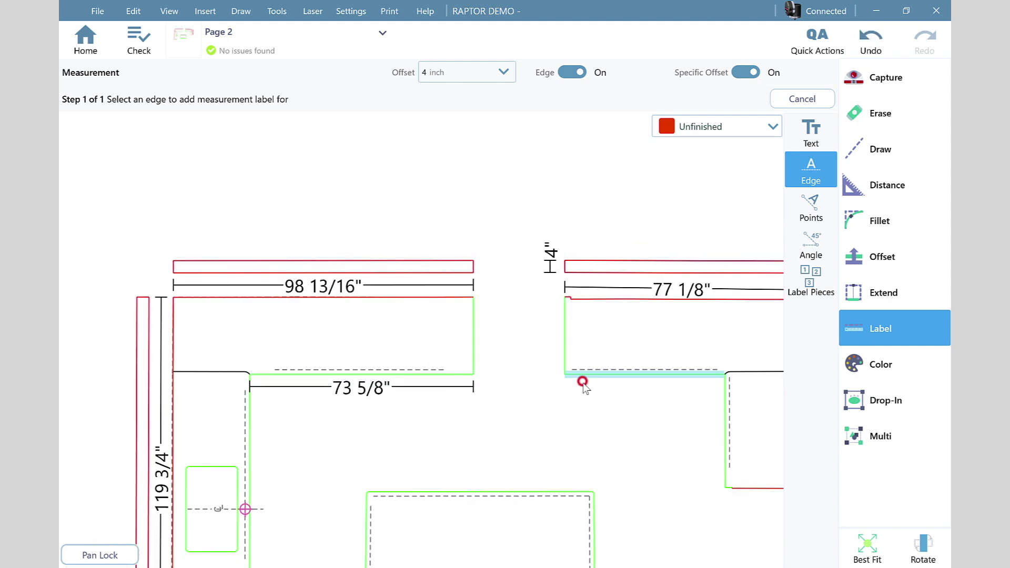
{"action": "left_click_drag", "start_coordinate": [508, 420], "coordinate": [524, 301]}
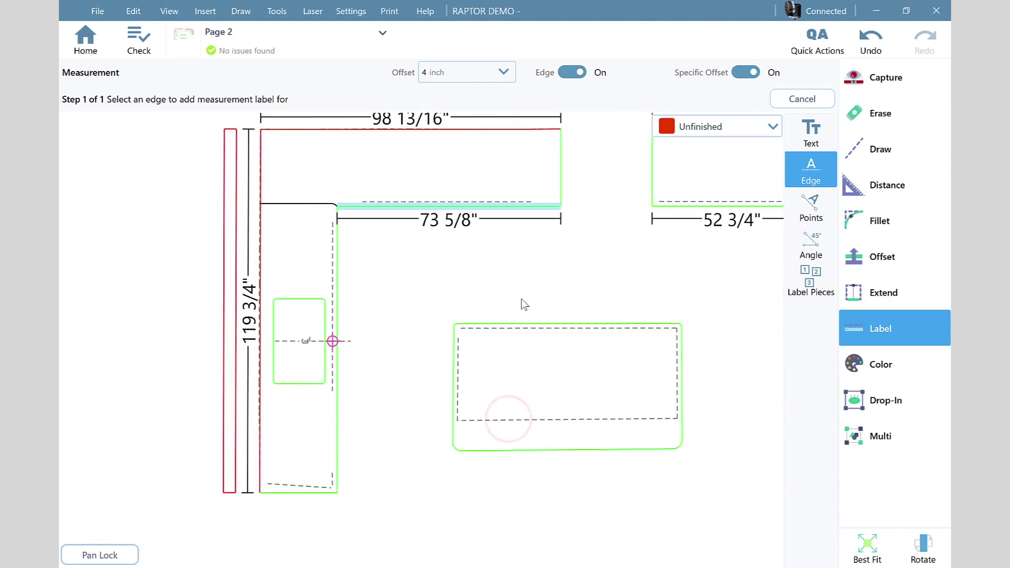
{"action": "left_click", "coordinate": [346, 425]}
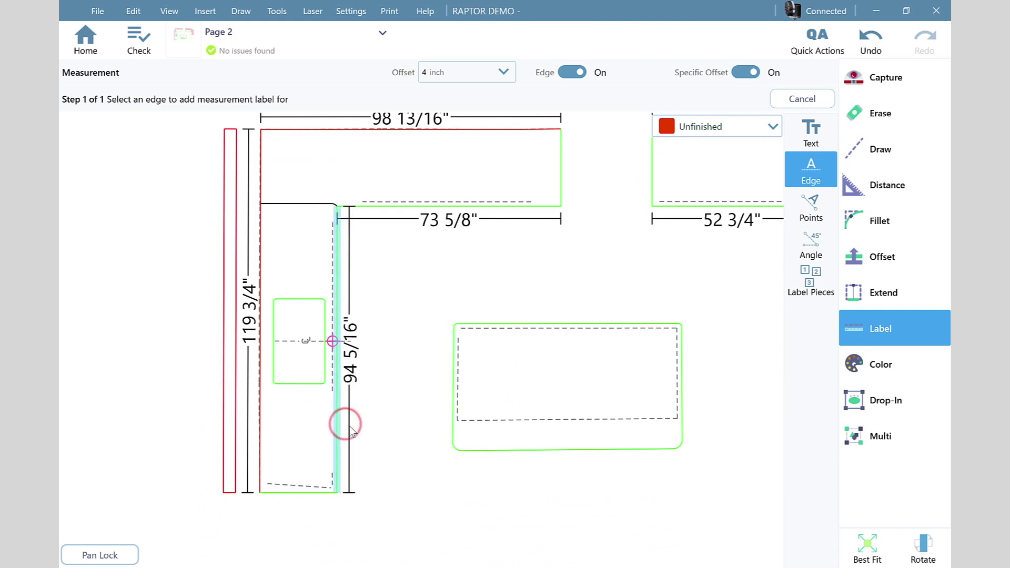
{"action": "left_click", "coordinate": [280, 493]}
{"action": "scroll", "coordinate": [521, 473], "scroll_direction": "up", "scroll_amount": 5}
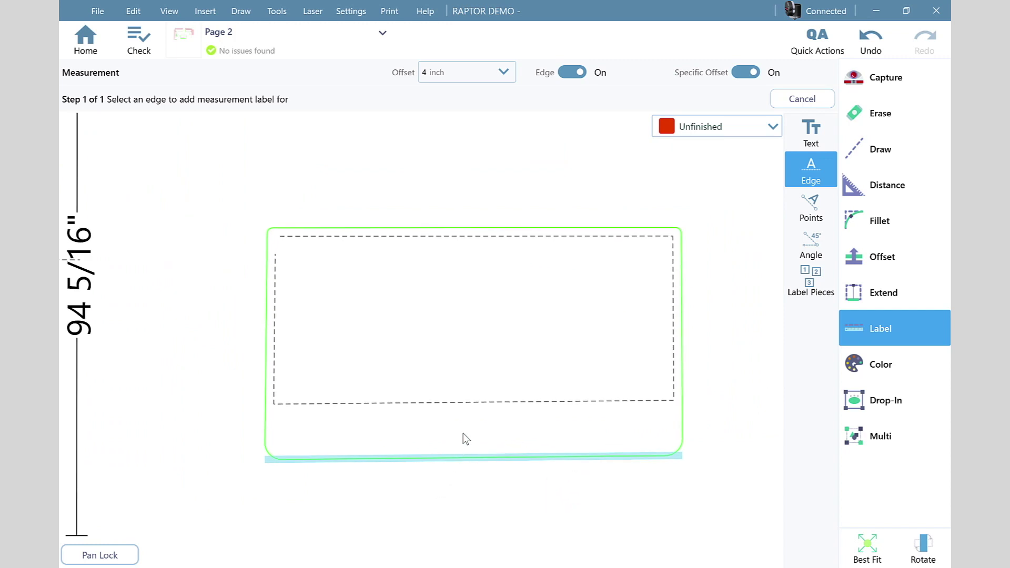
Step: Label the island's top and right edges
{"action": "left_click", "coordinate": [493, 204]}
{"action": "left_click", "coordinate": [687, 347]}
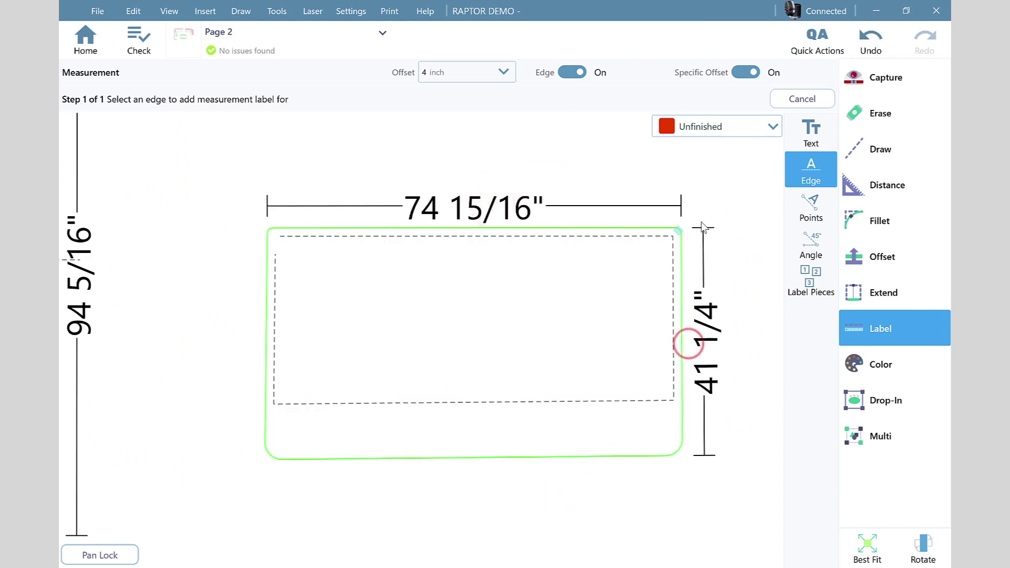
{"action": "scroll", "coordinate": [700, 226], "scroll_direction": "up", "scroll_amount": 3}
{"action": "scroll", "coordinate": [676, 254], "scroll_direction": "down", "scroll_amount": 3}
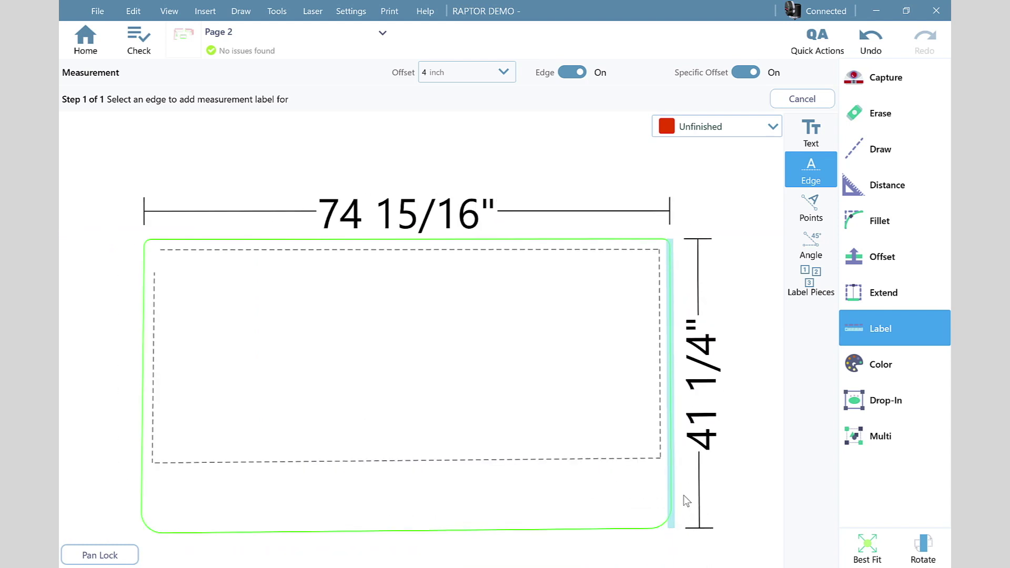
Step: Add a 10 inch point dimension inside the island from its dashed line to its bottom edge
{"action": "left_click", "coordinate": [811, 206]}
{"action": "left_click", "coordinate": [406, 461]}
{"action": "left_click", "coordinate": [405, 530]}
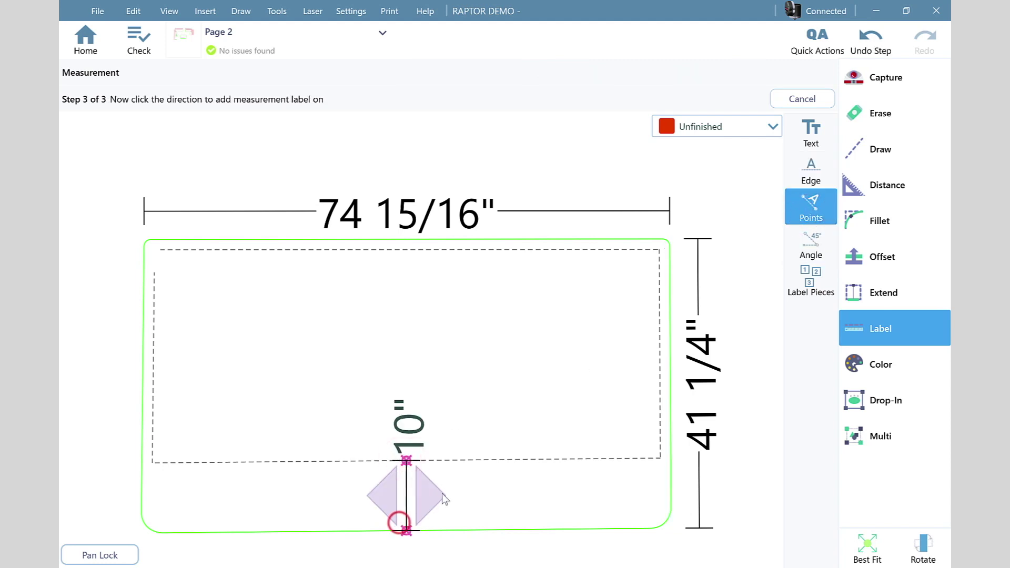
{"action": "left_click", "coordinate": [442, 493]}
{"action": "left_click", "coordinate": [851, 549]}
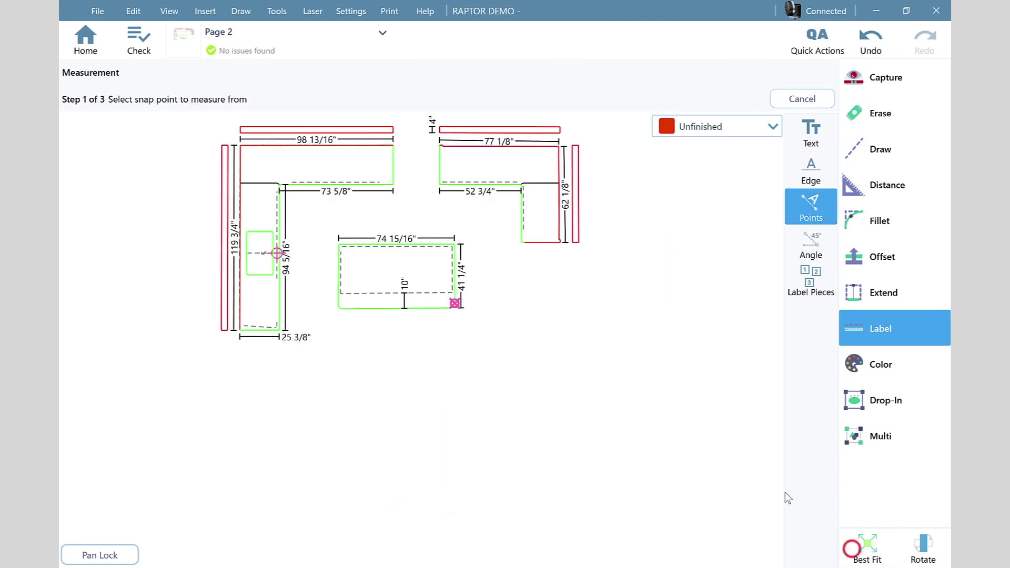
{"action": "left_click", "coordinate": [455, 238]}
{"action": "scroll", "coordinate": [529, 384], "scroll_direction": "up", "scroll_amount": 3}
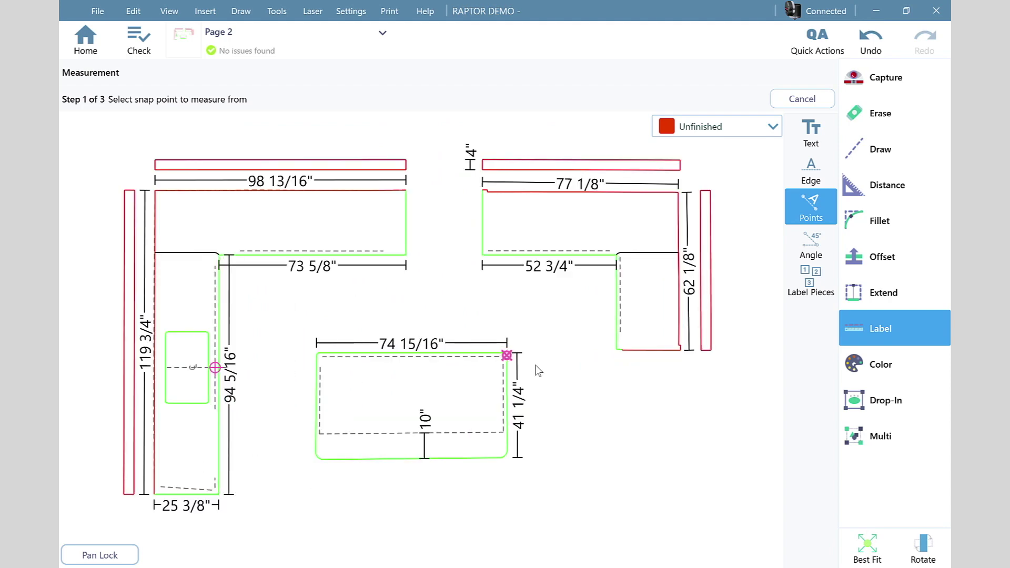